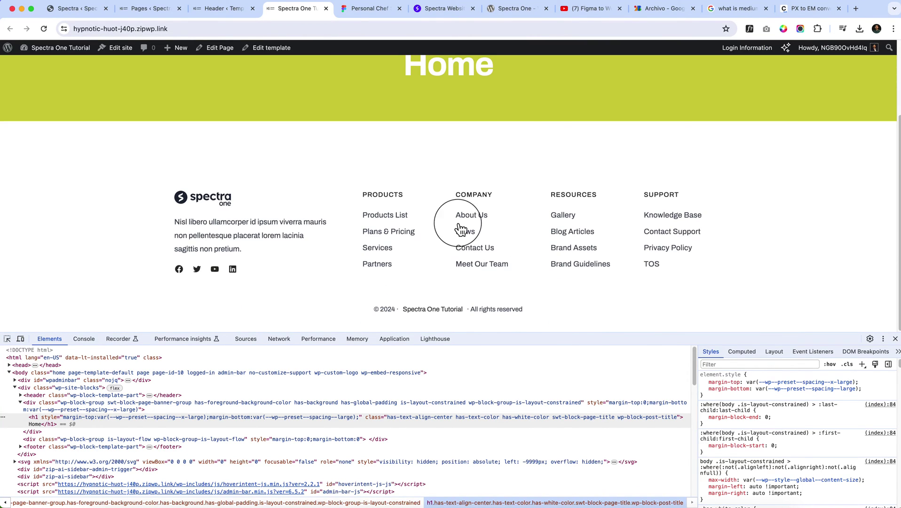
- Bring the Personal Chef Service dark footer frame into view in Figma at about 82%
click(357, 10)
scroll(465, 211, down, 15)
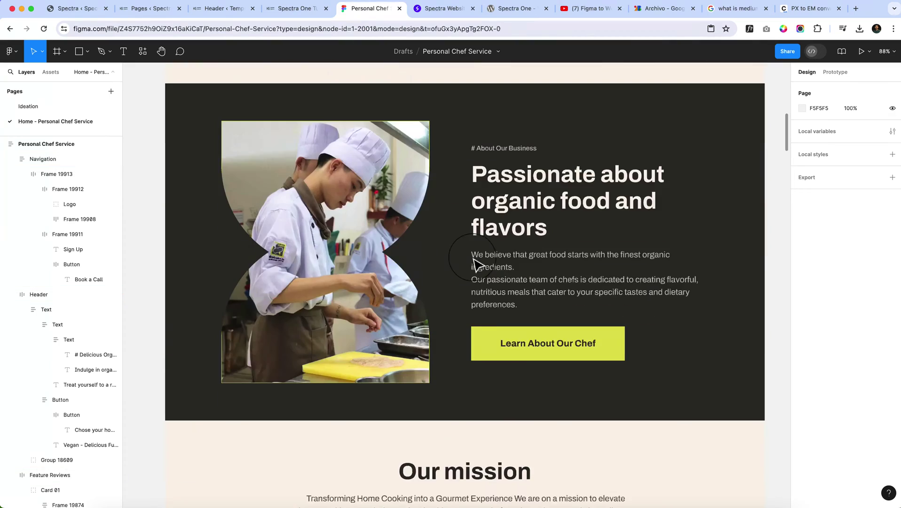
scroll(452, 329, down, 5)
scroll(429, 369, down, 10)
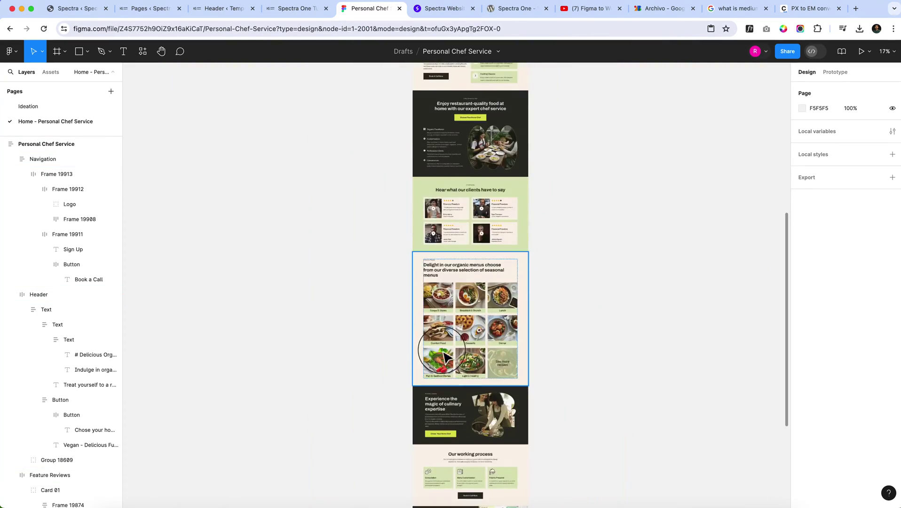
scroll(499, 258, up, 2)
scroll(500, 258, up, 5)
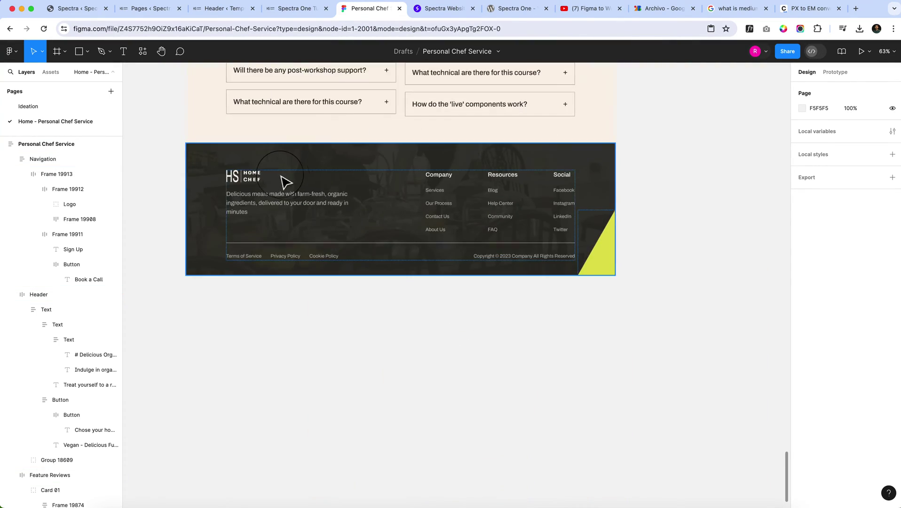
scroll(281, 182, up, 2)
scroll(282, 181, up, 1)
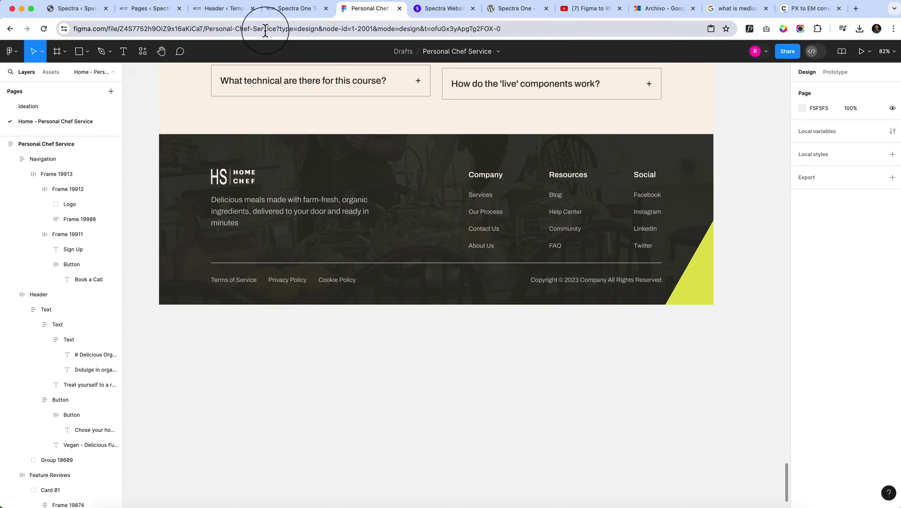
- Return to the Header template and switch the editor preview to desktop
click(230, 10)
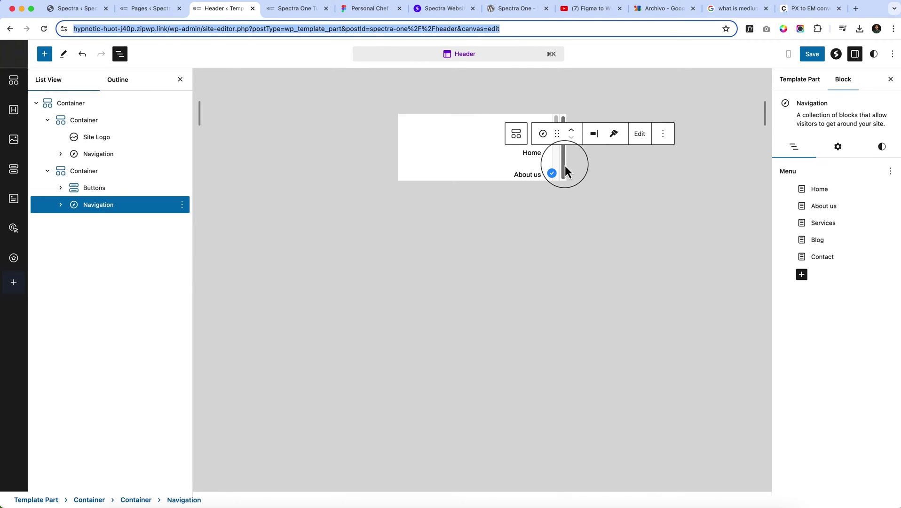
click(84, 105)
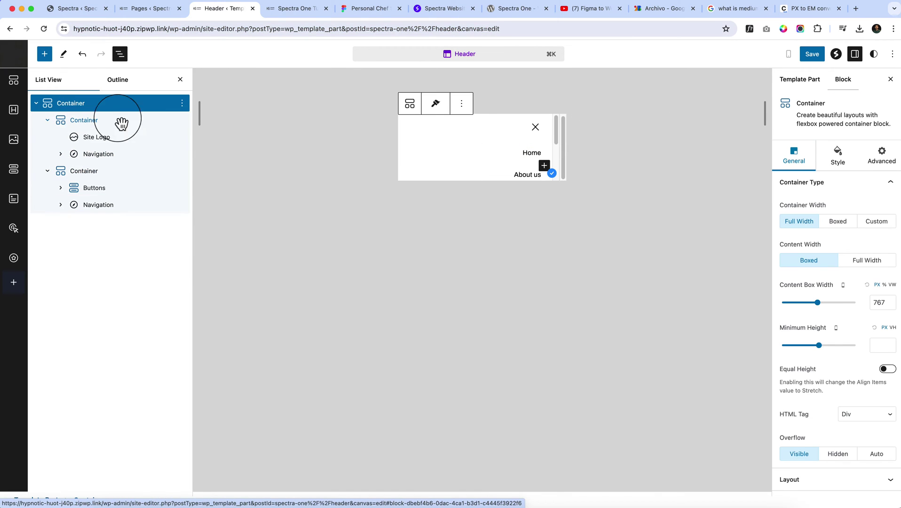
click(845, 289)
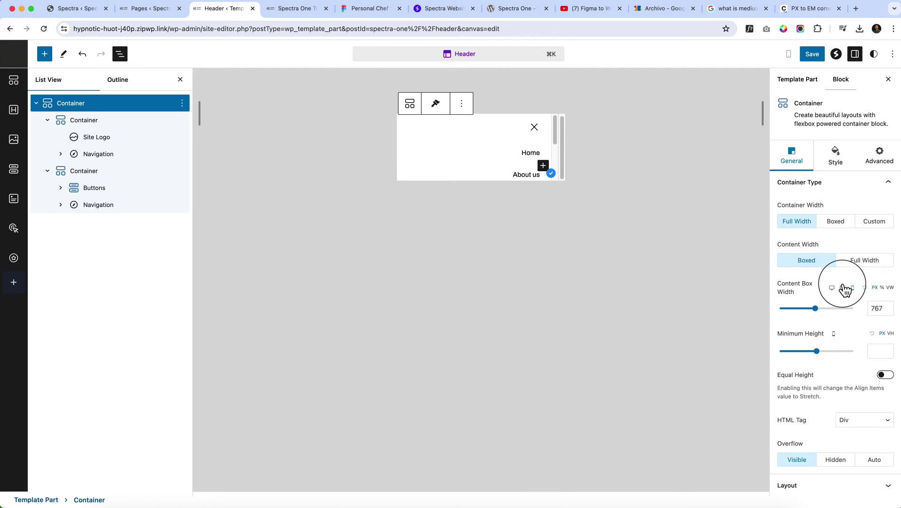
click(832, 288)
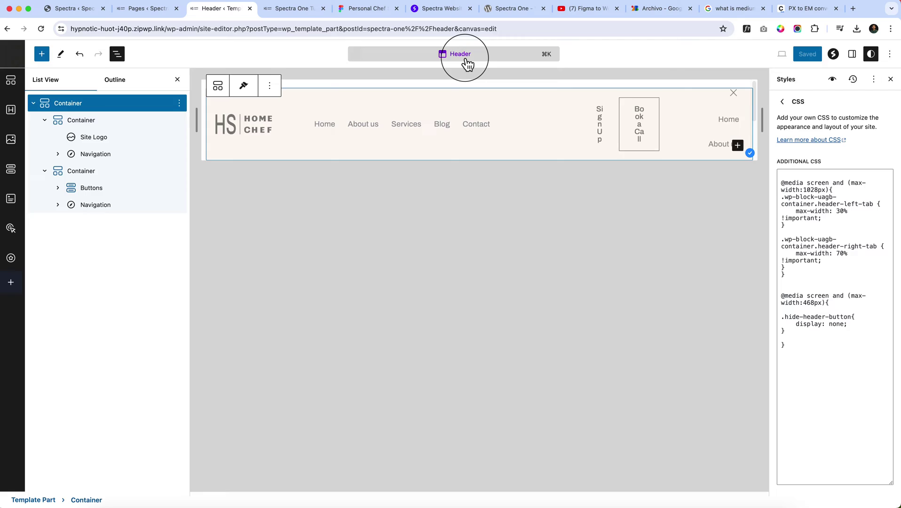
- Open the Footer template part by searching 'footer' in the command palette
click(468, 61)
text(footer)
key(Return)
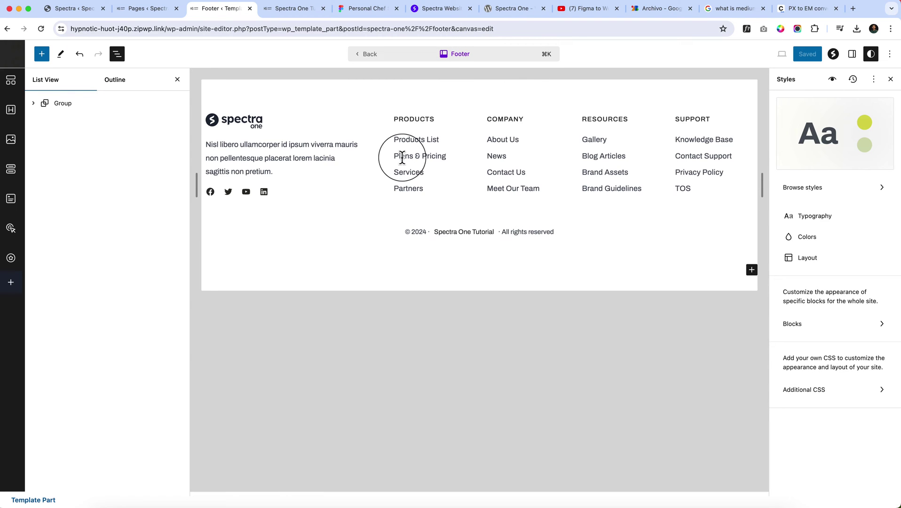
- Expand the footer Group and Columns to list the logo column and two link columns
click(34, 103)
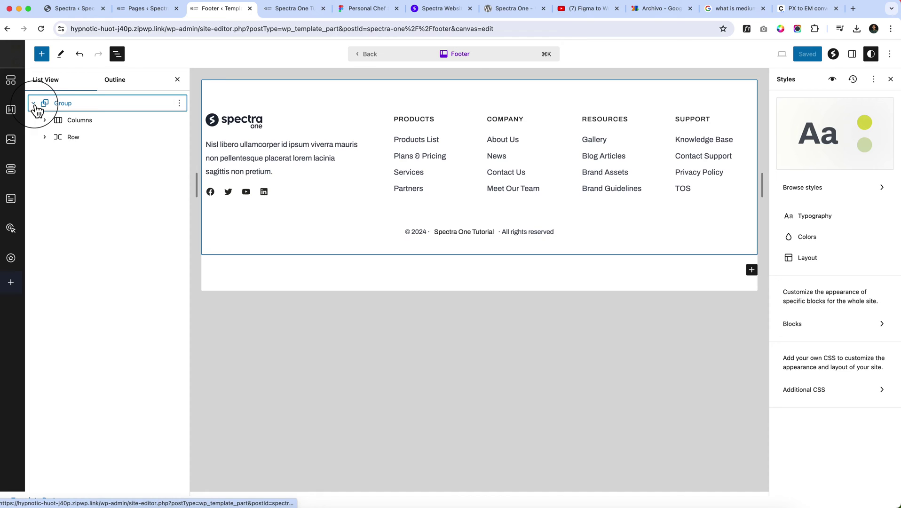
click(84, 122)
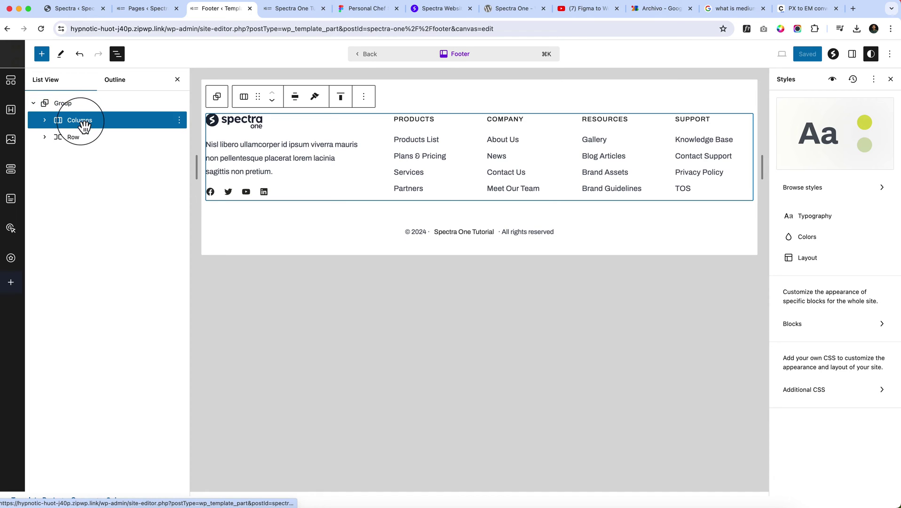
click(44, 121)
click(91, 137)
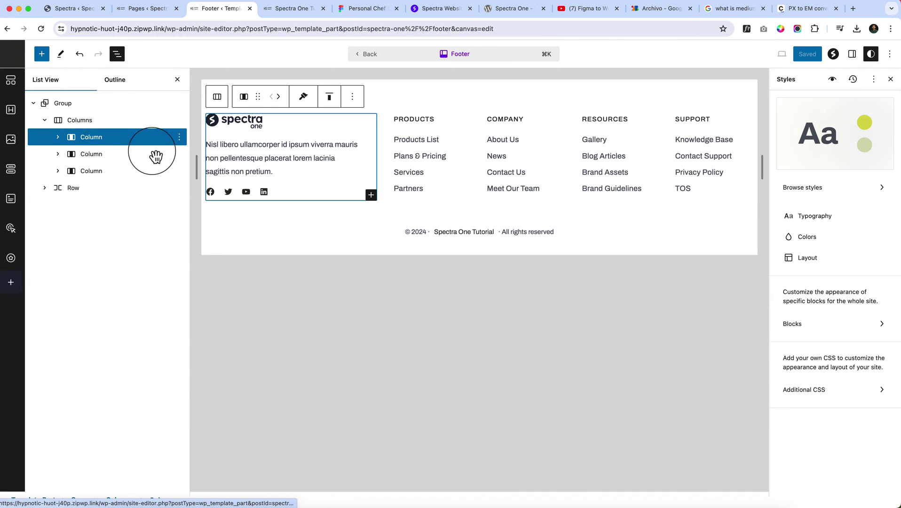
click(104, 159)
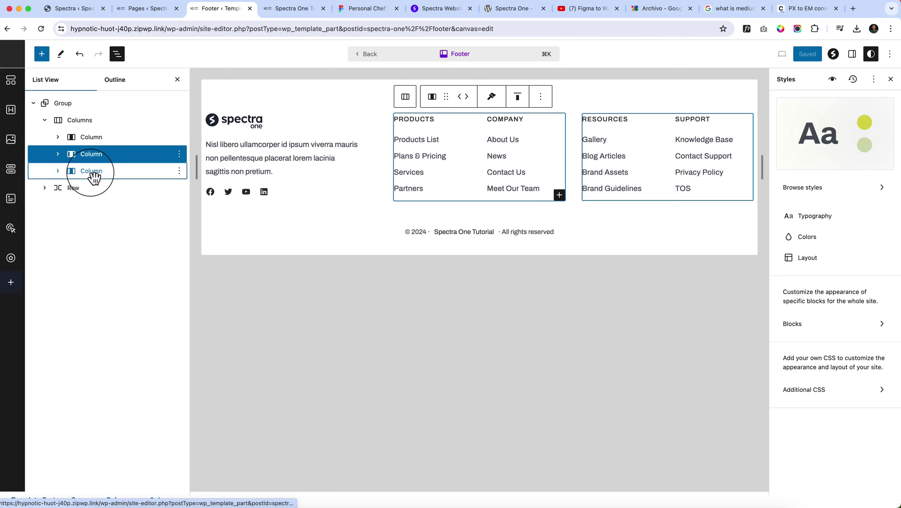
click(106, 144)
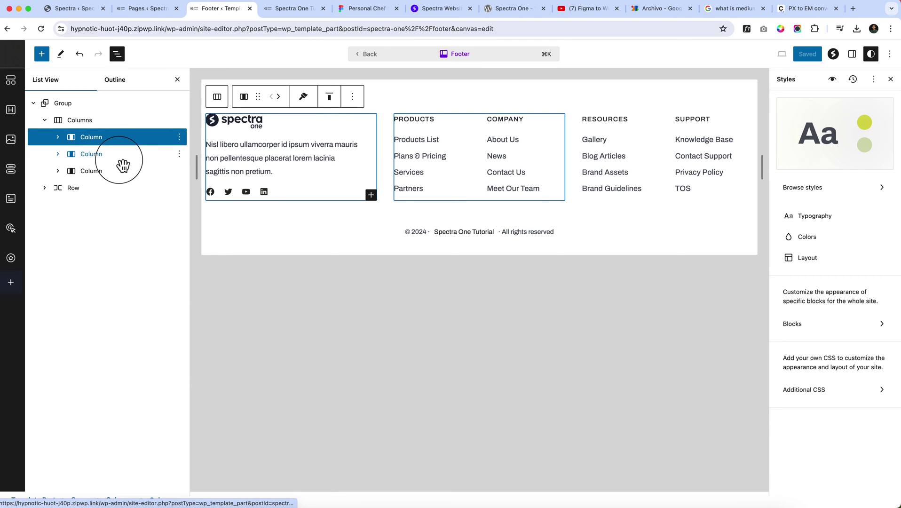
click(89, 155)
- Expand the nested two-column blocks under Products/Company and Resources/Support
click(59, 155)
click(77, 173)
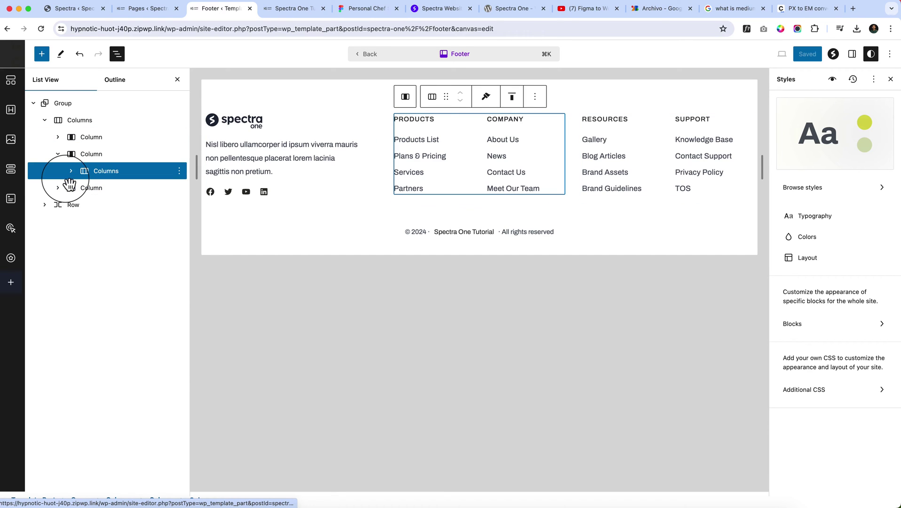
click(70, 170)
click(58, 222)
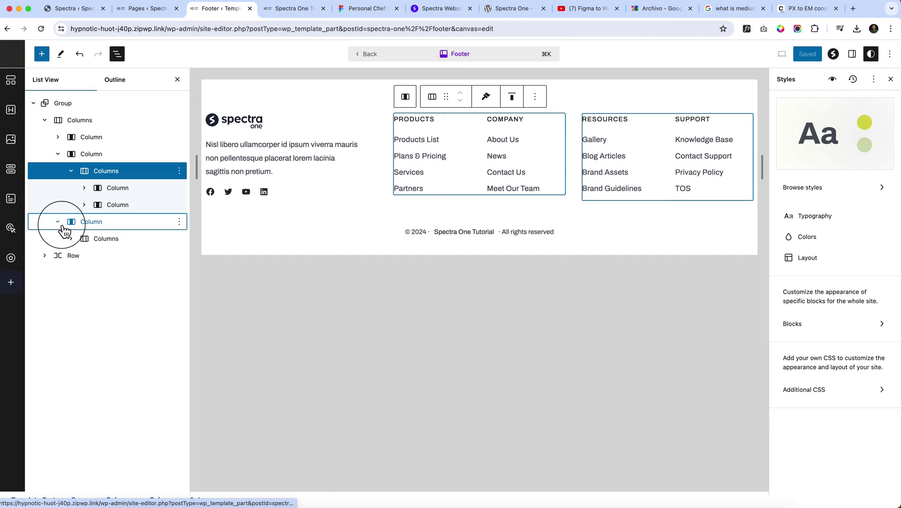
click(71, 239)
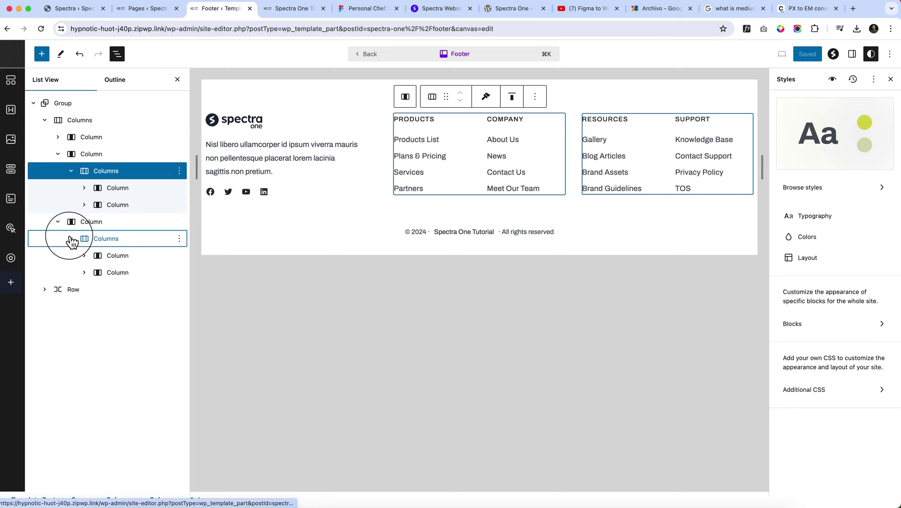
click(128, 246)
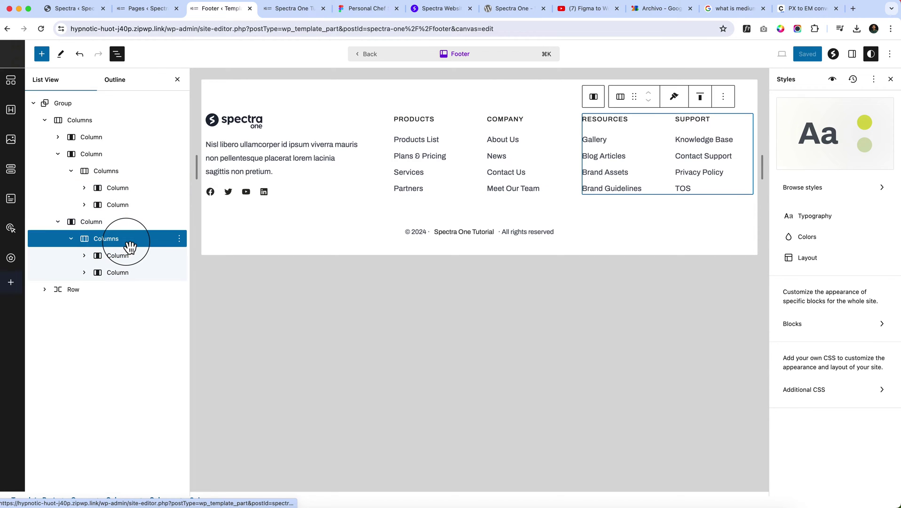
- Raise the Resources/Support Columns block to 3 columns
click(852, 53)
click(883, 210)
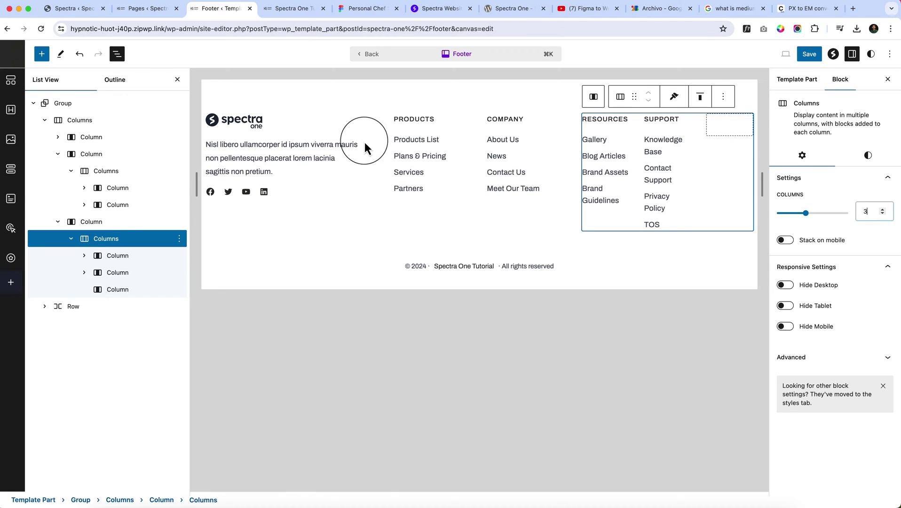
click(85, 188)
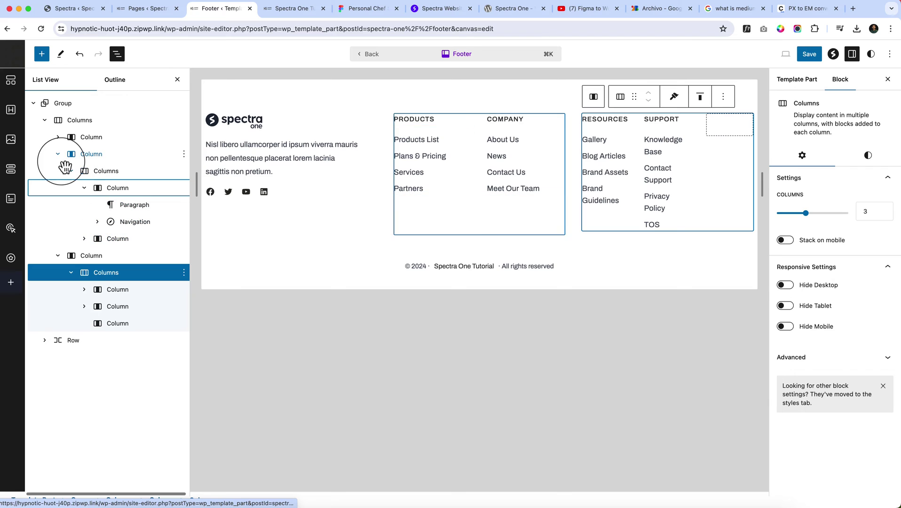
- Delete the Products column, leaving Company alone in its group
click(58, 137)
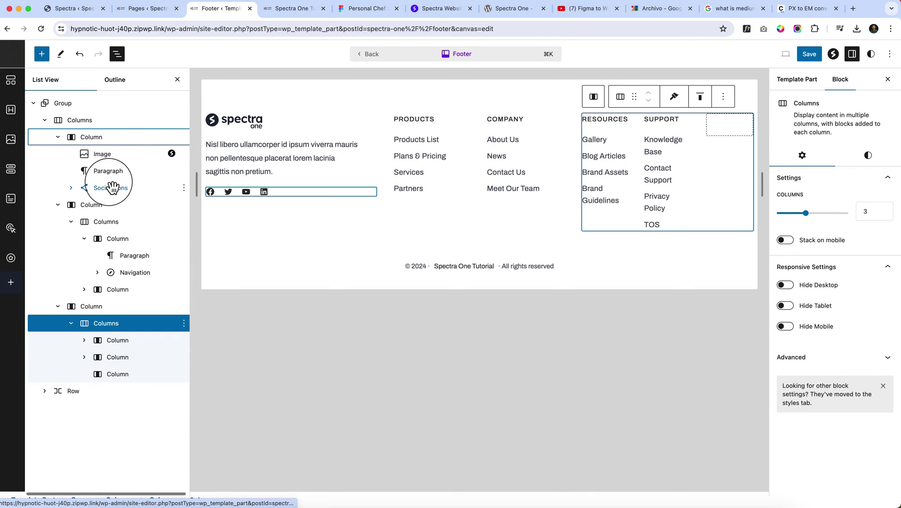
click(96, 209)
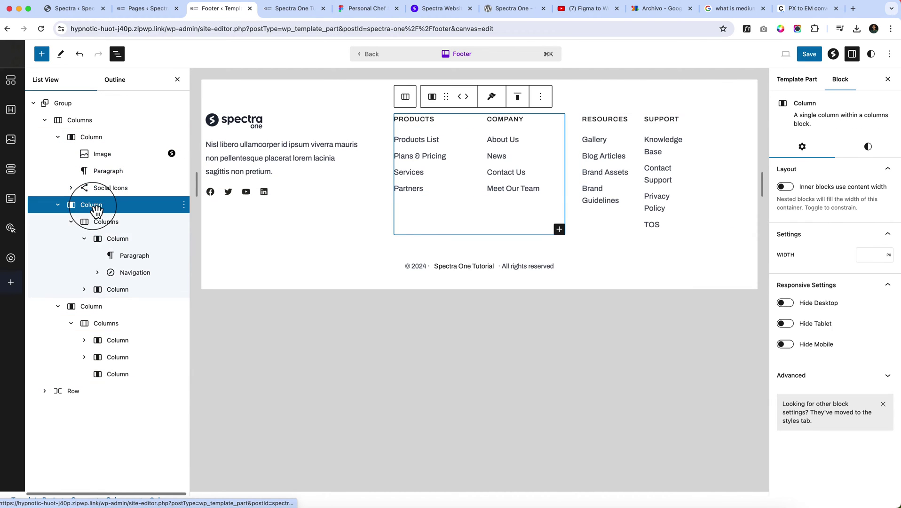
click(121, 243)
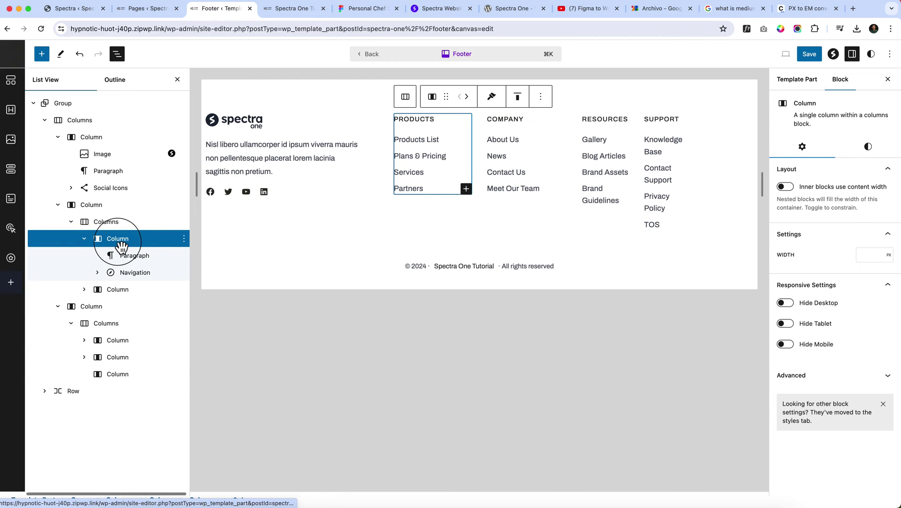
click(184, 238)
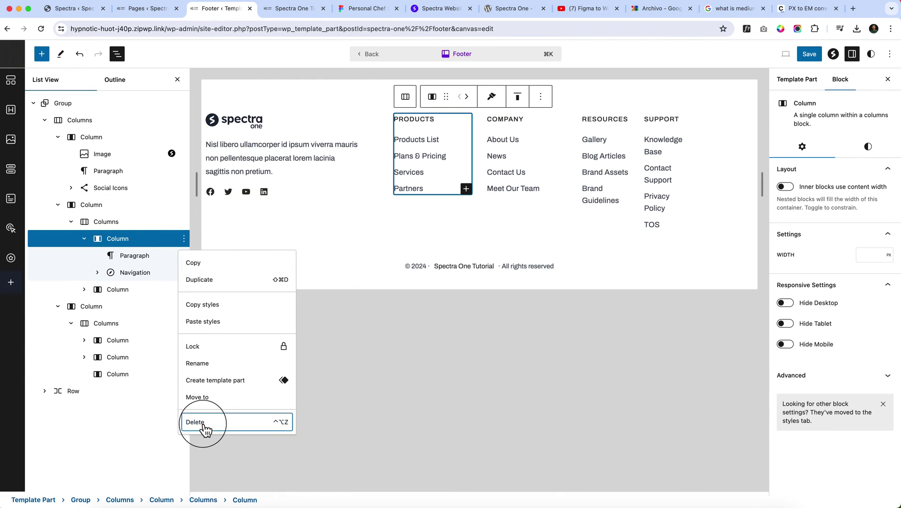
click(206, 429)
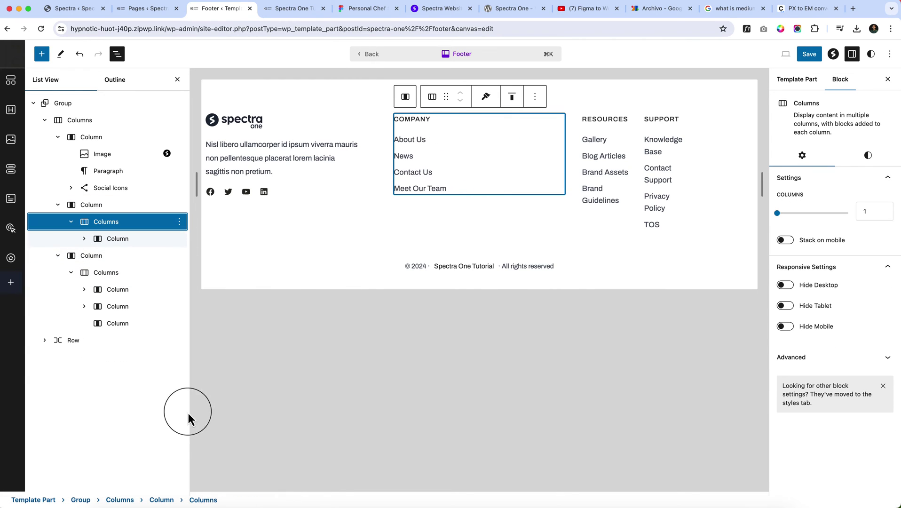
- Drag the Company heading and navigation into the third column, then delete the emptied middle column
click(84, 239)
drag(132, 256, 138, 394)
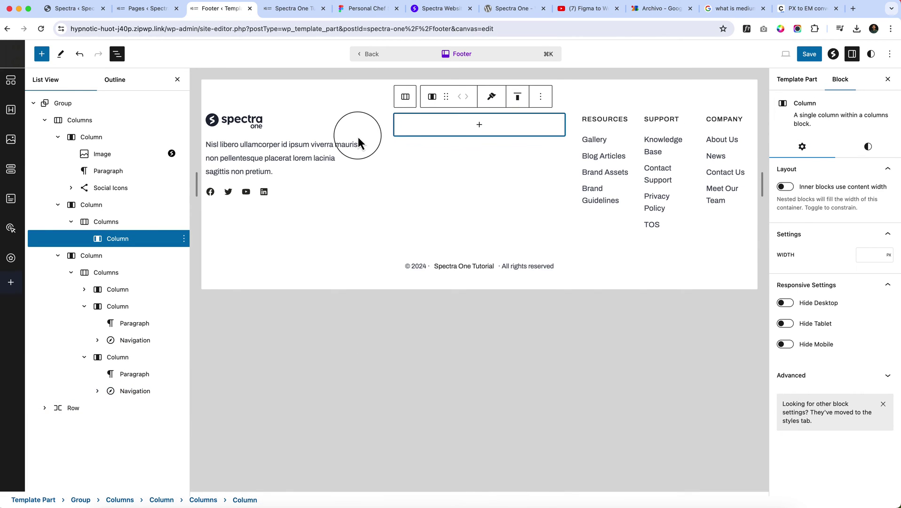
click(90, 206)
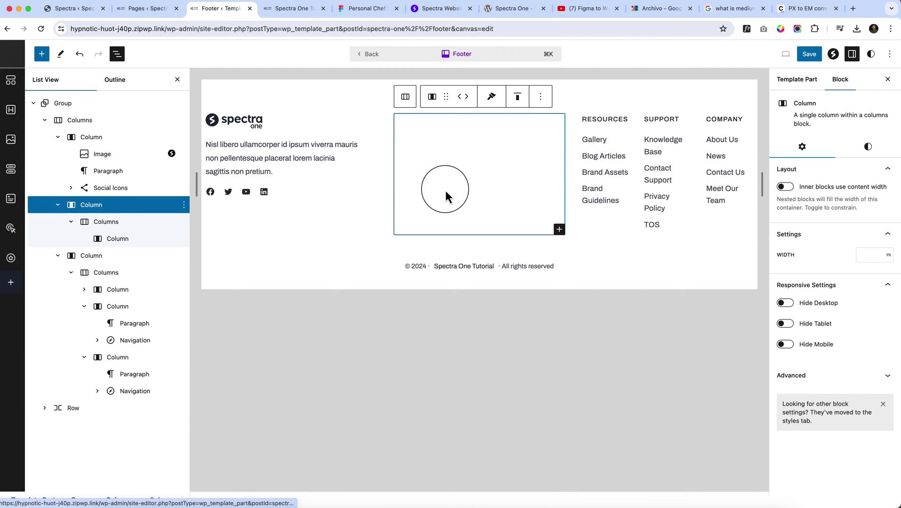
click(540, 97)
click(550, 286)
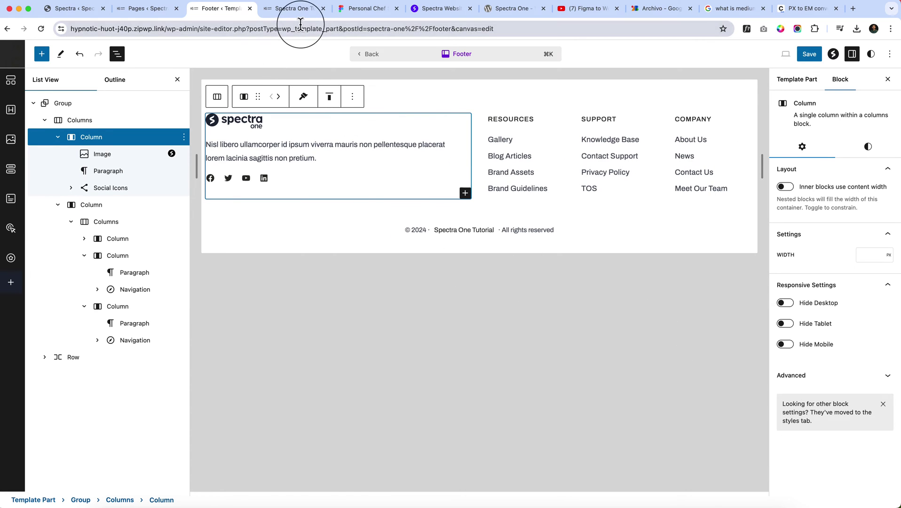
click(299, 10)
click(368, 9)
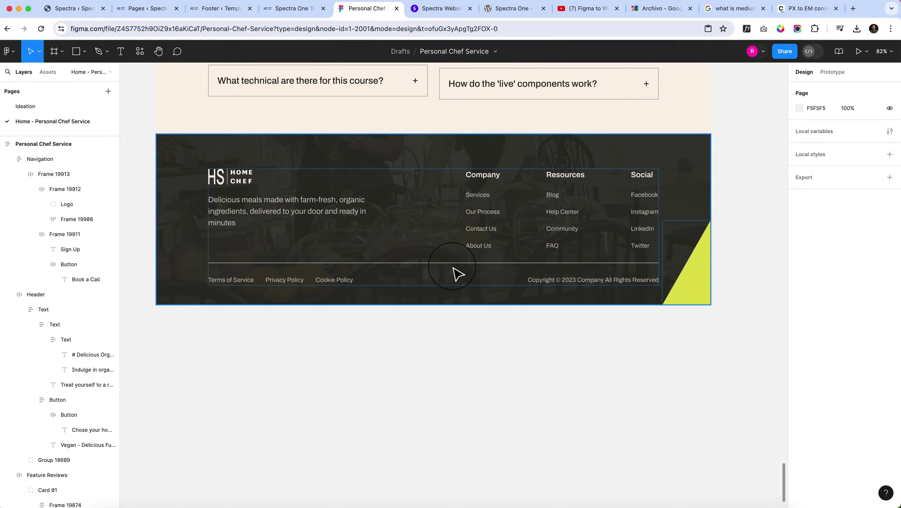
- Inspect Figma's Company title text: Archivo SemiBold, size 20, line height 30
click(201, 9)
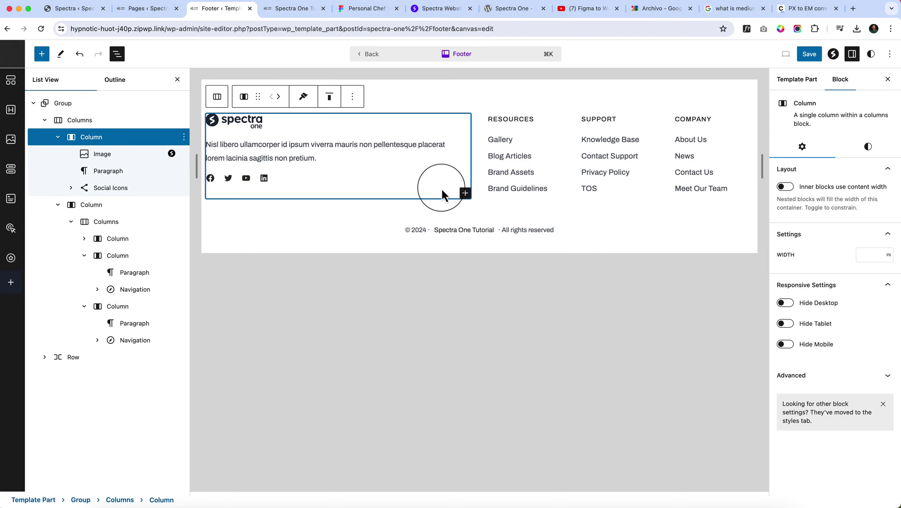
click(507, 118)
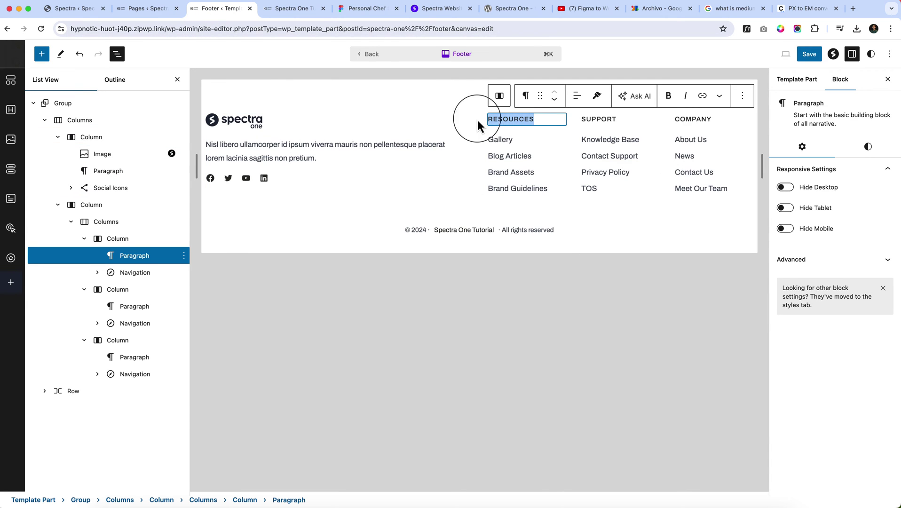
click(350, 8)
double_click(480, 181)
double_click(480, 181)
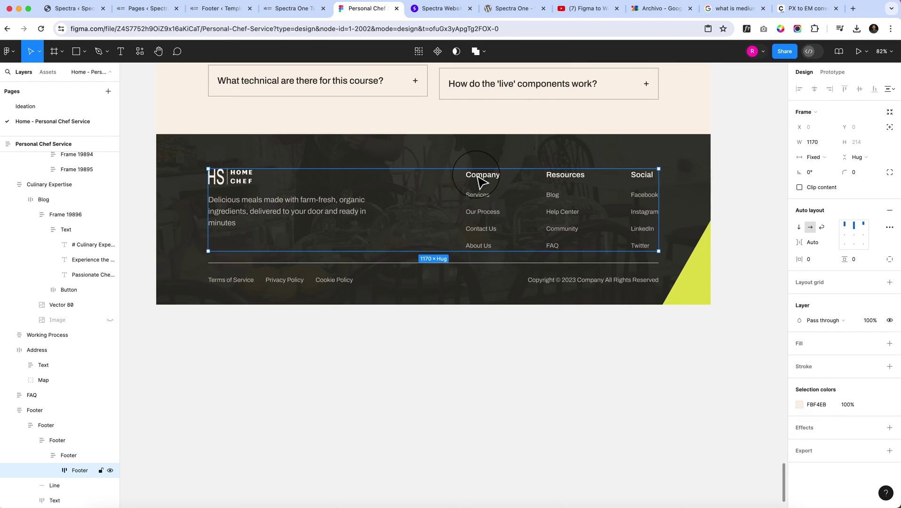
double_click(480, 181)
double_click(480, 181)
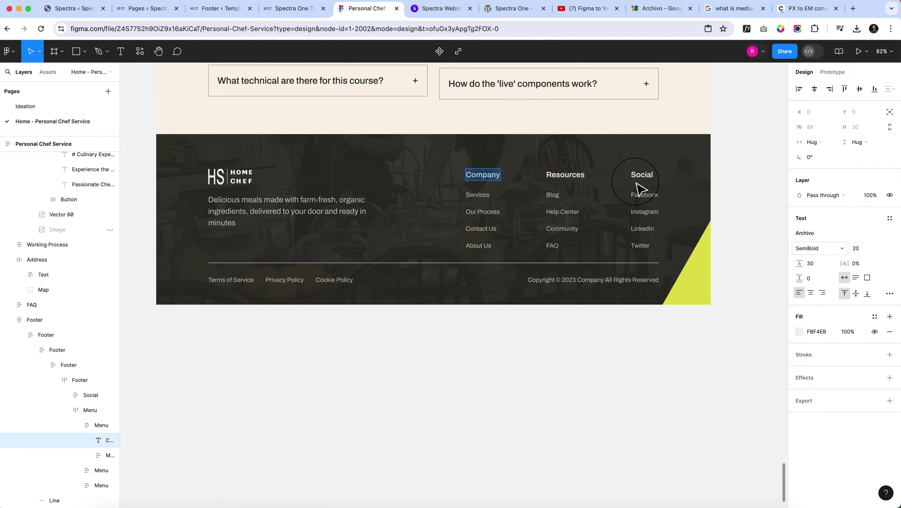
click(278, 9)
- Turn the RESOURCES paragraph into an H5 Spectra Heading with font size 20
click(232, 9)
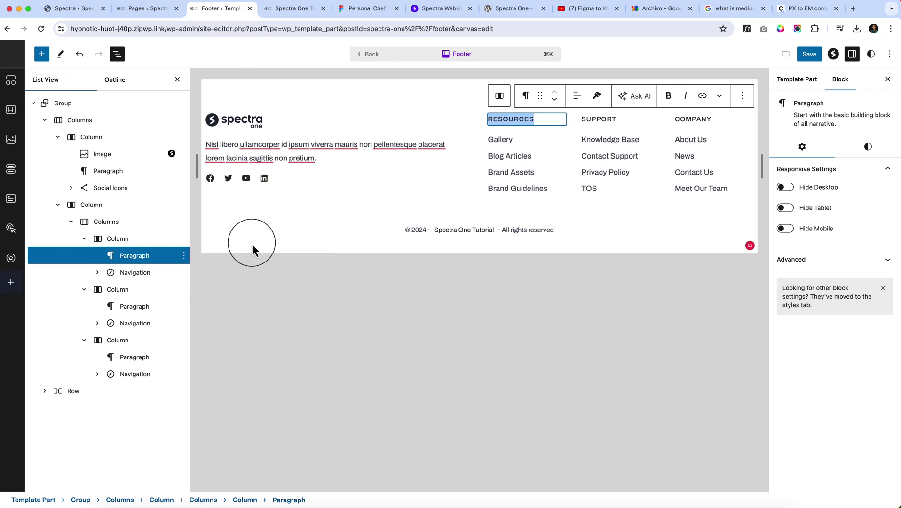
click(528, 97)
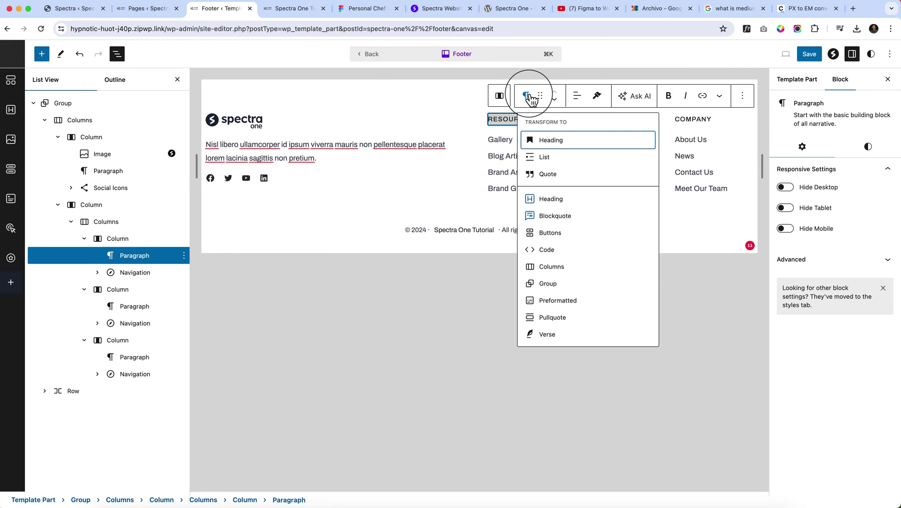
click(548, 198)
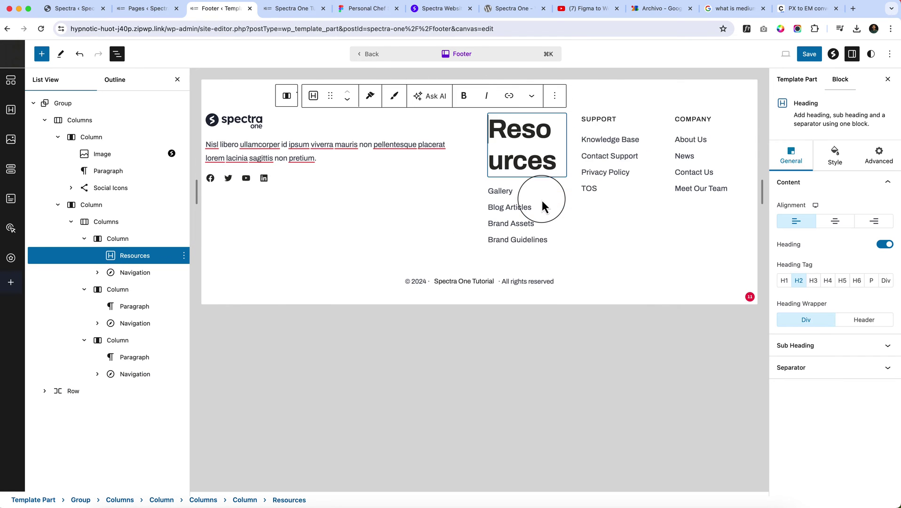
click(843, 281)
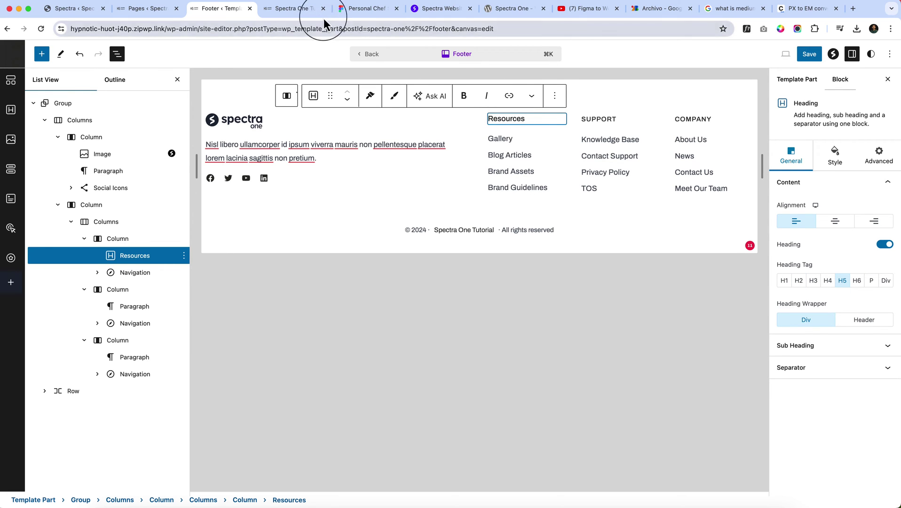
click(356, 10)
click(219, 8)
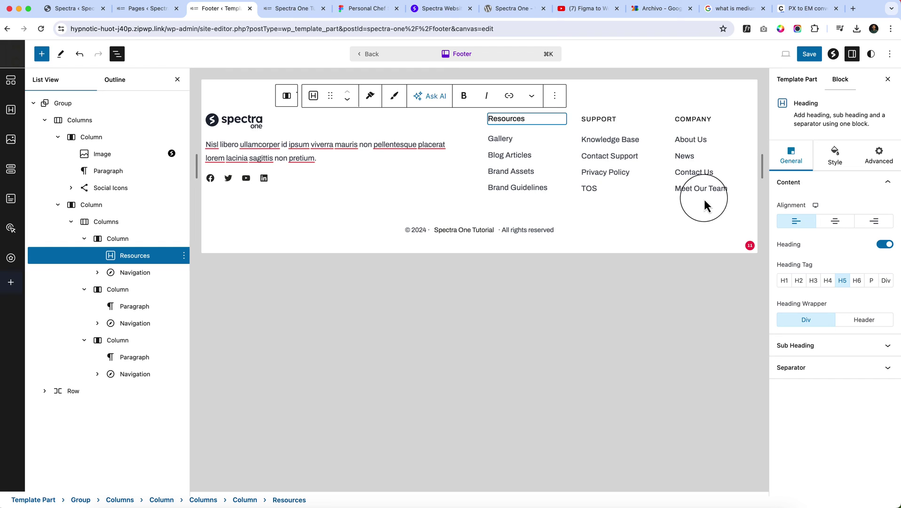
click(836, 156)
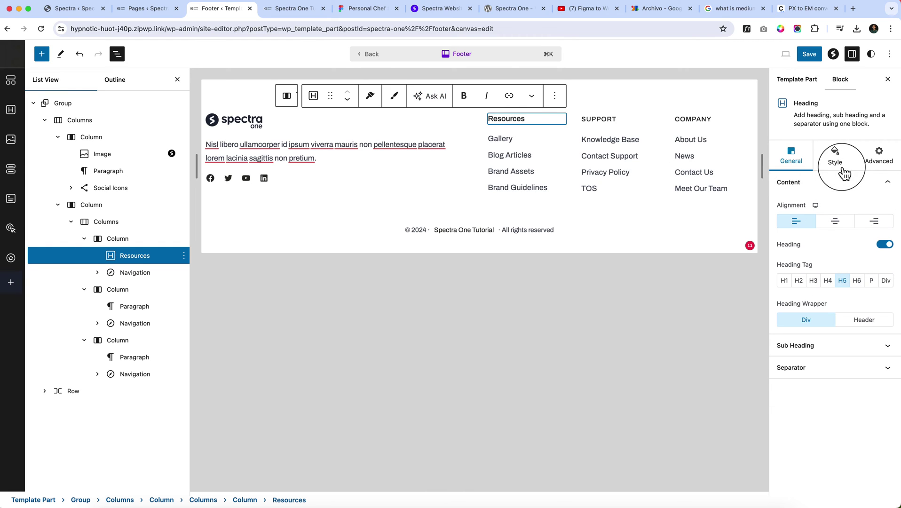
click(887, 272)
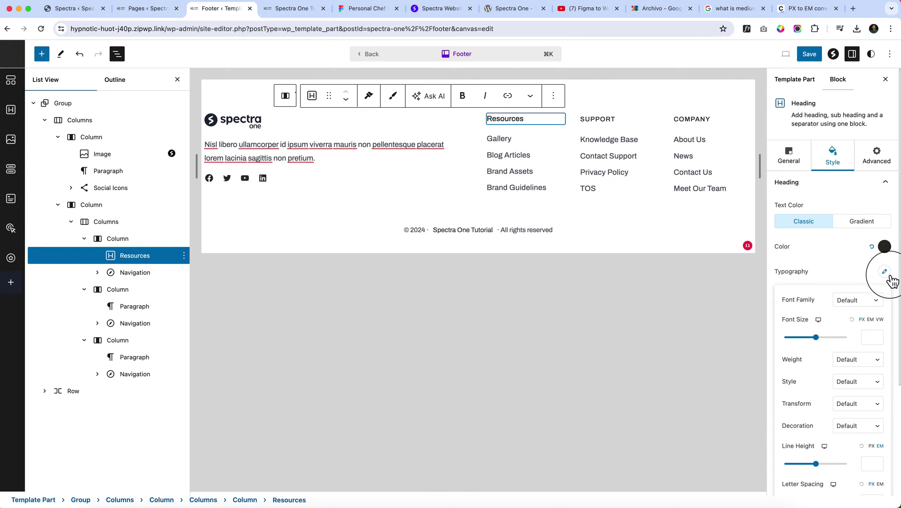
click(866, 338)
text(20)
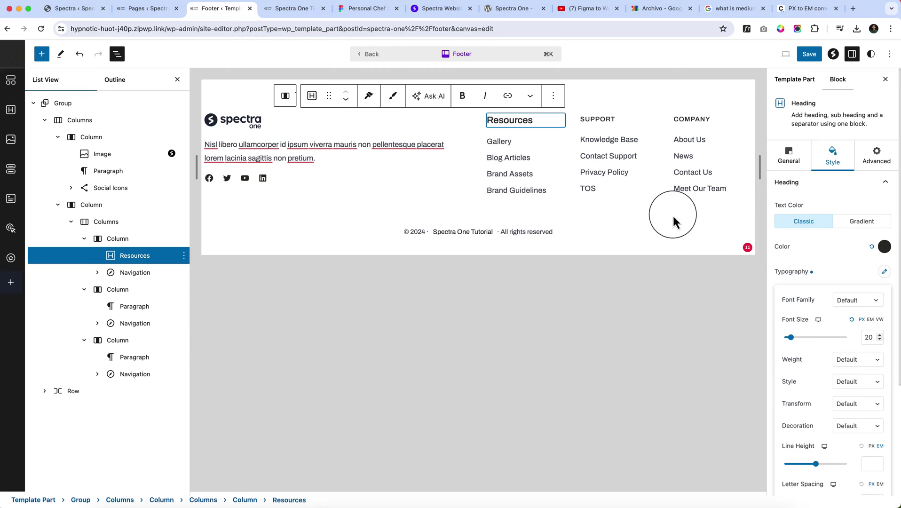
- Turn the SUPPORT paragraph into an H5 heading
click(606, 120)
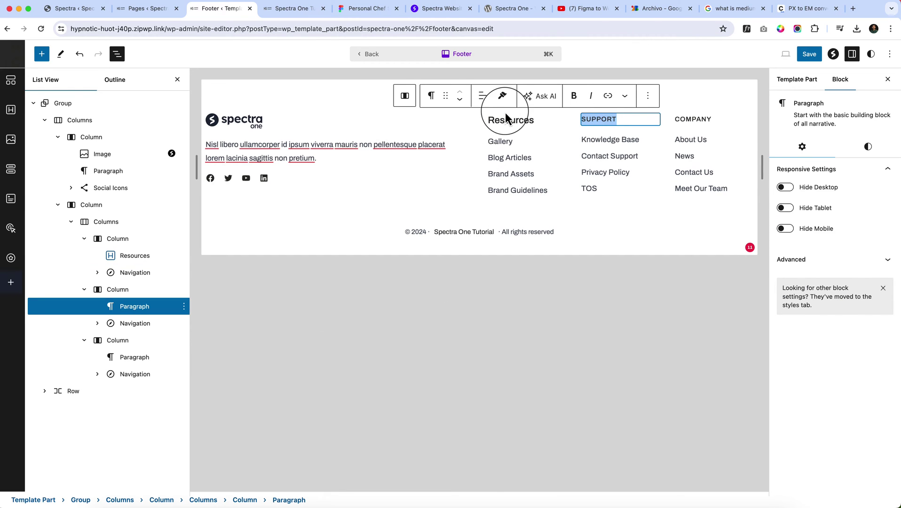
click(431, 95)
click(438, 200)
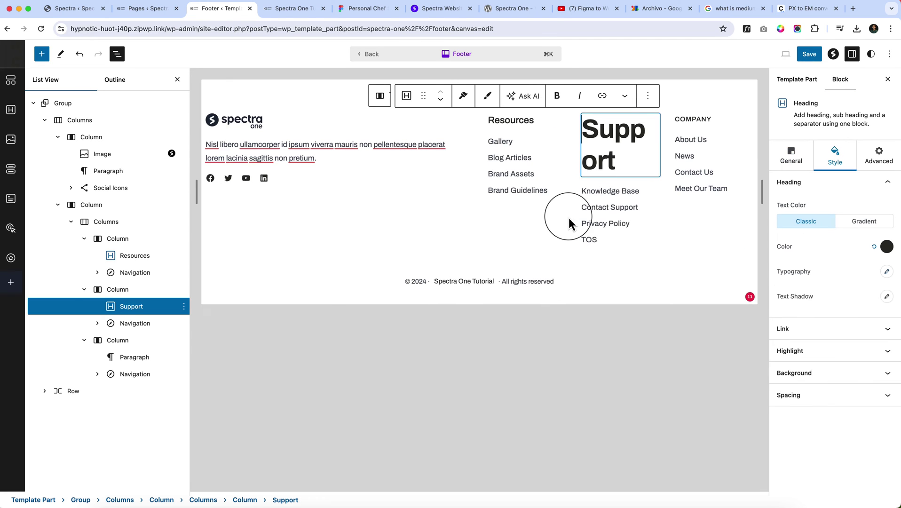
click(887, 271)
click(791, 156)
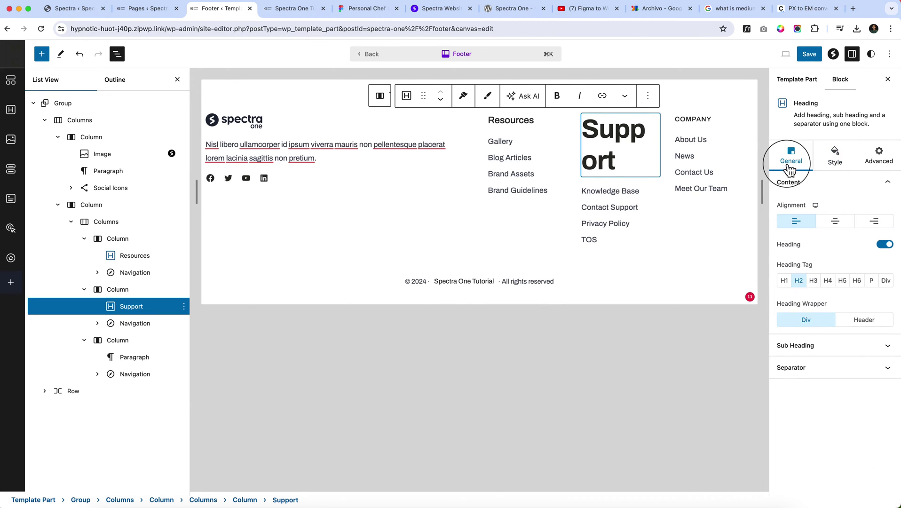
click(843, 280)
- Copy the Resources heading's style and paste it onto the Support heading
click(522, 121)
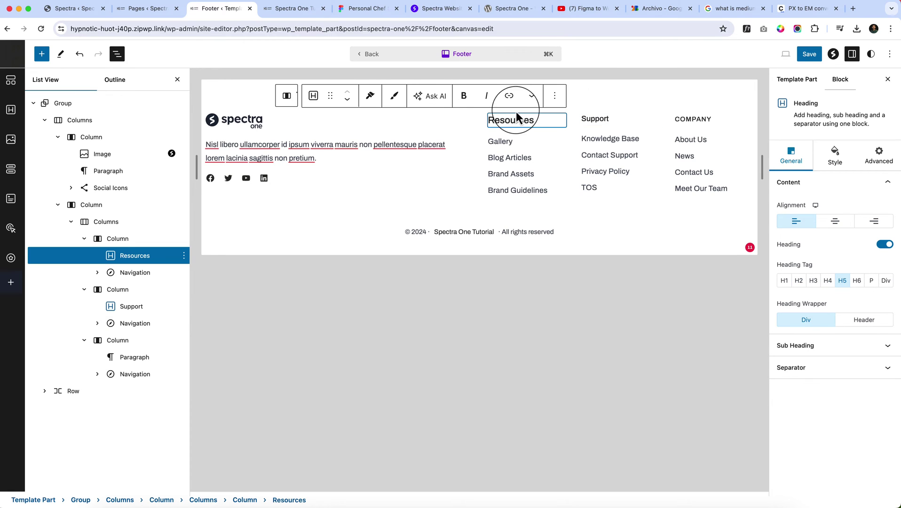
click(370, 96)
click(375, 118)
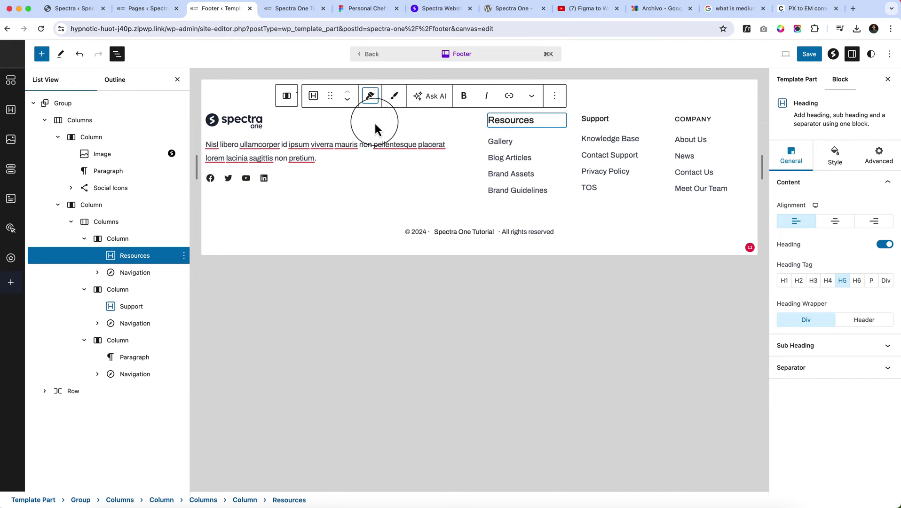
click(595, 117)
click(492, 98)
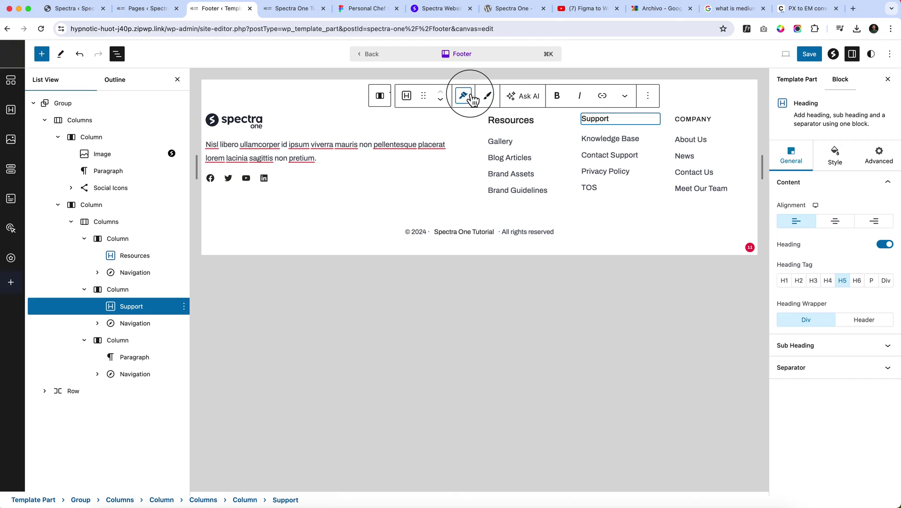
click(471, 99)
click(468, 133)
- Turn COMPANY into a heading with the copied style and set it to H5
click(707, 120)
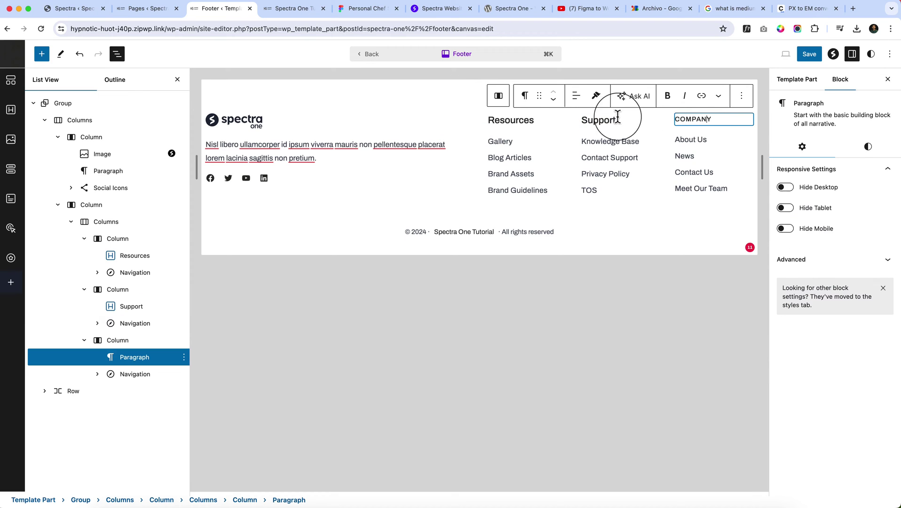
click(596, 95)
click(602, 136)
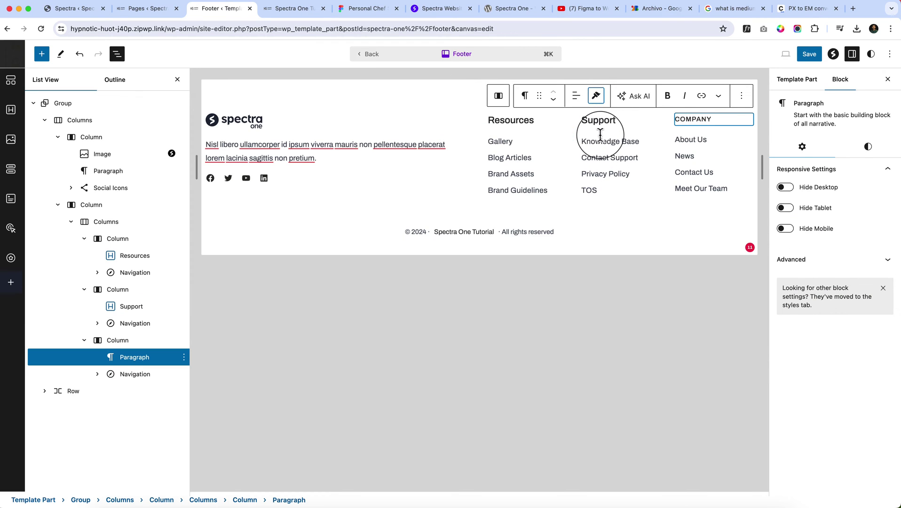
click(525, 95)
click(529, 199)
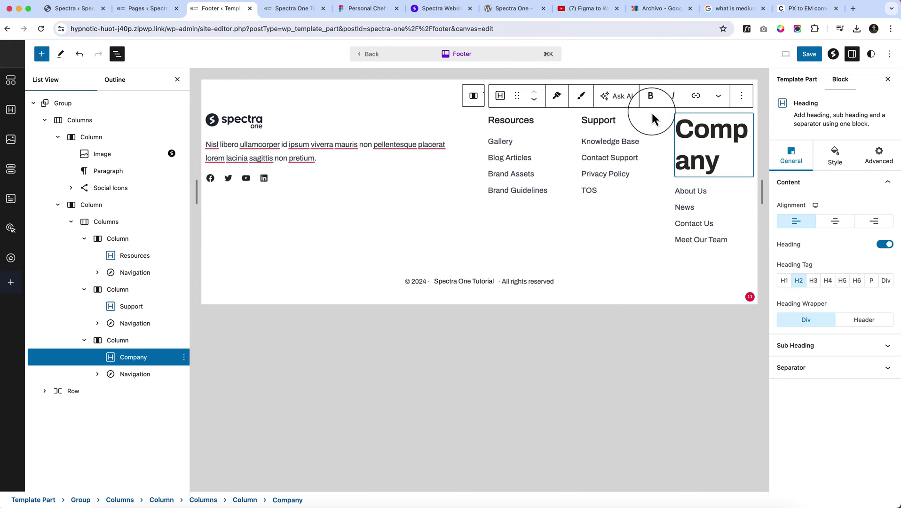
click(557, 96)
click(562, 135)
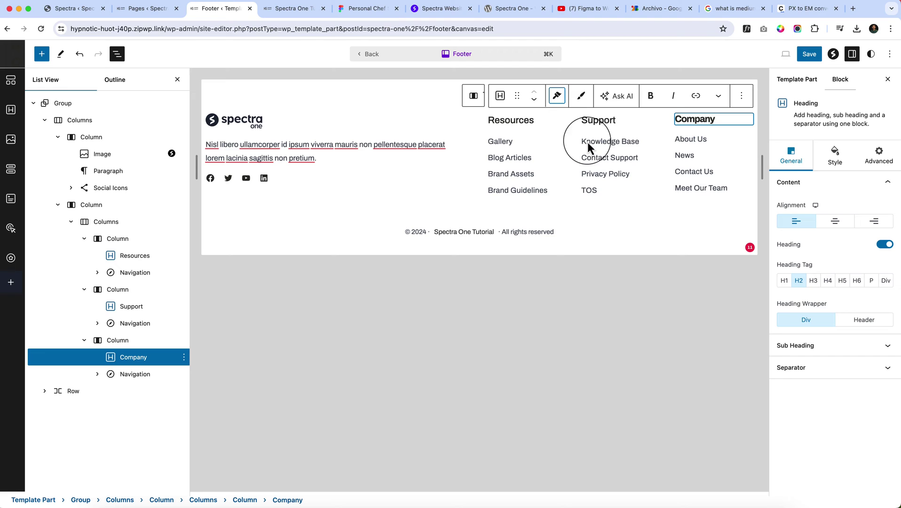
click(856, 281)
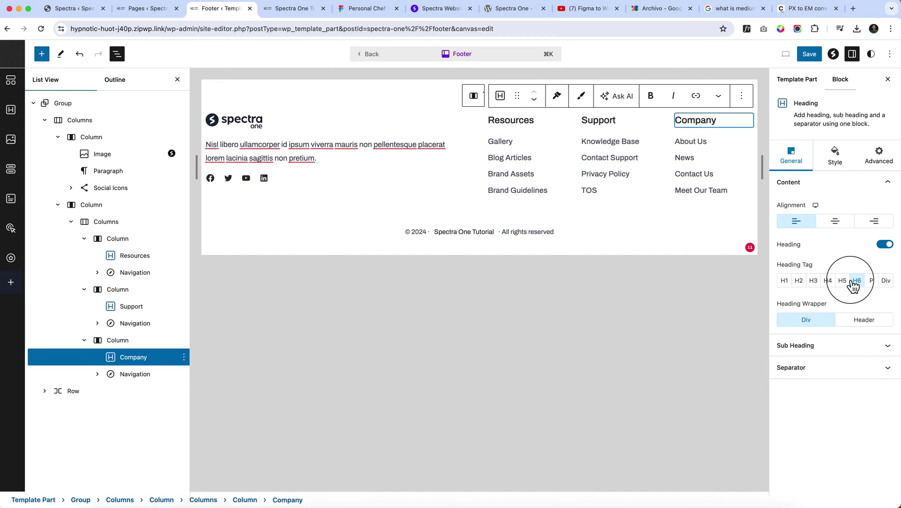
click(842, 280)
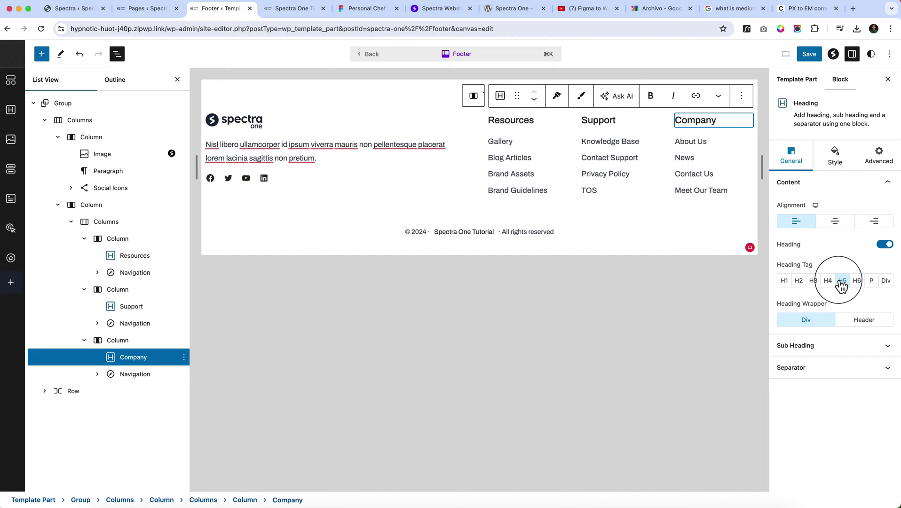
- Collapse the footer's nested outline and select the two-column layout block
click(605, 123)
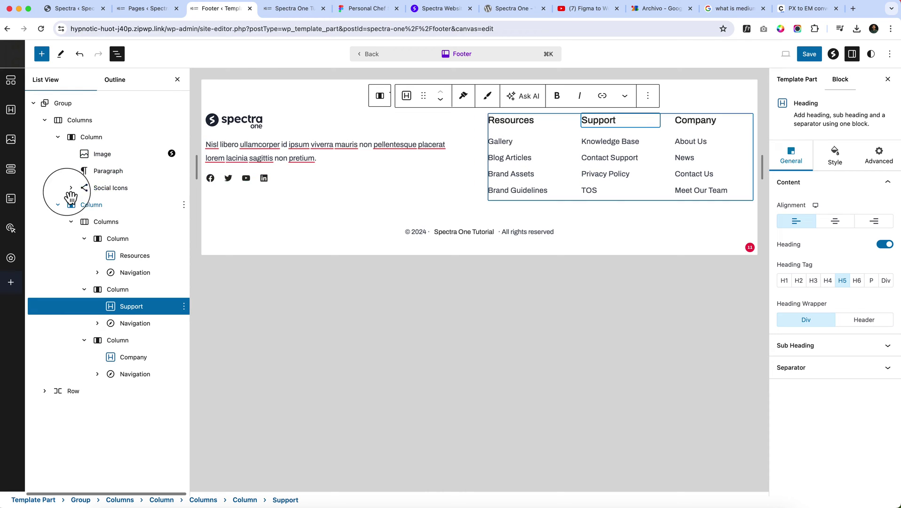
click(45, 120)
click(75, 123)
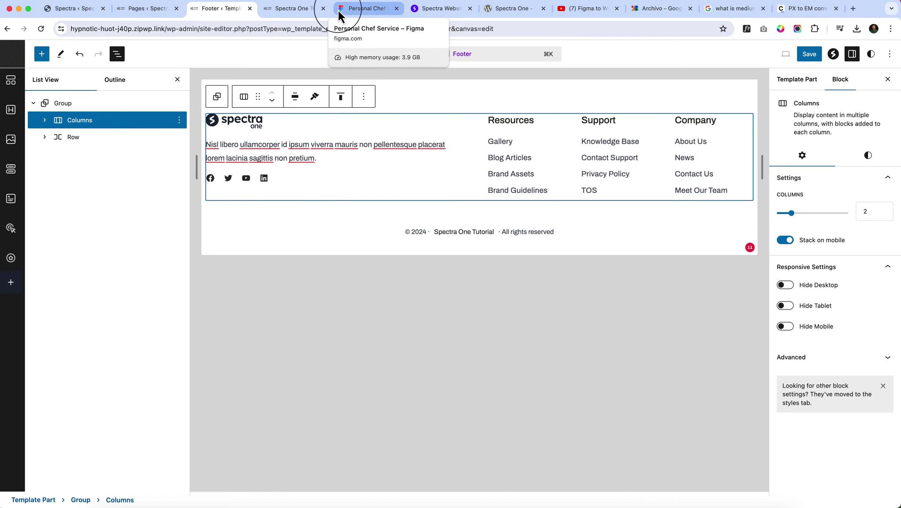
- Export the HS Home Chef logo group from Figma as an SVG, Logo (1).svg
click(375, 15)
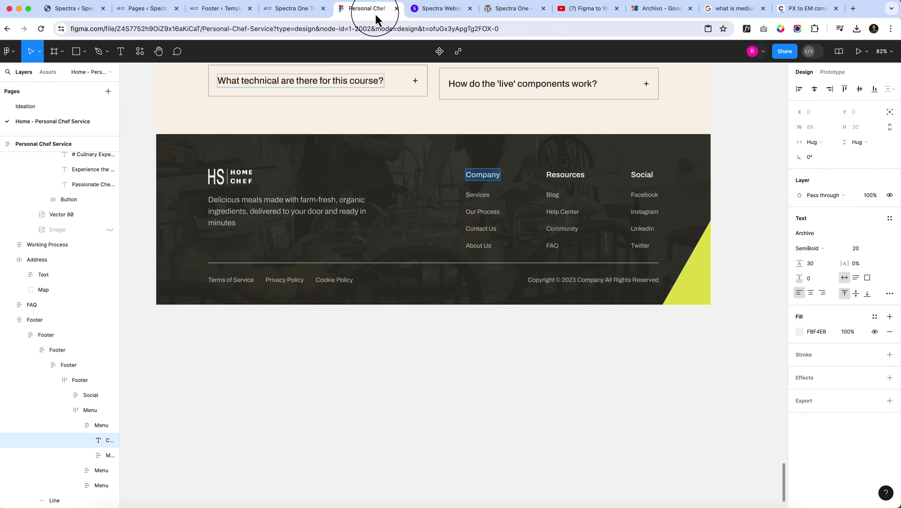
click(218, 179)
double_click(221, 180)
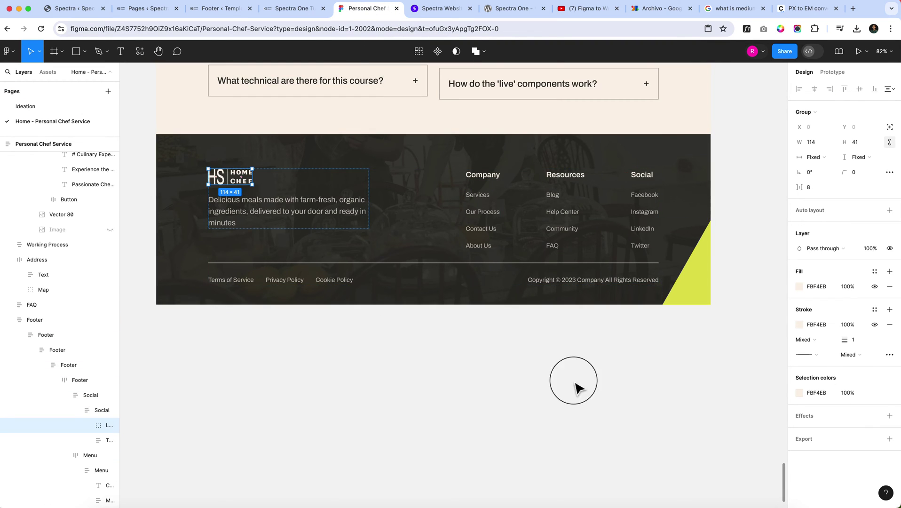
click(890, 443)
click(871, 435)
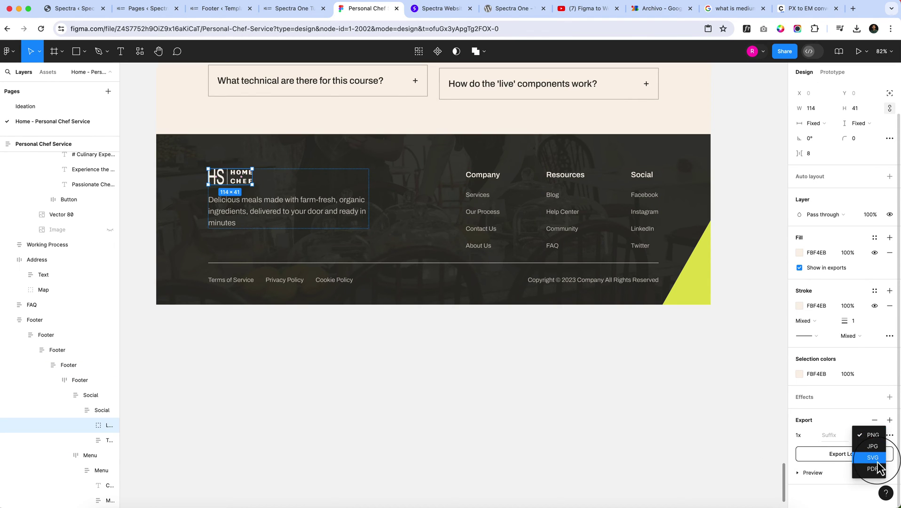
click(874, 458)
click(847, 457)
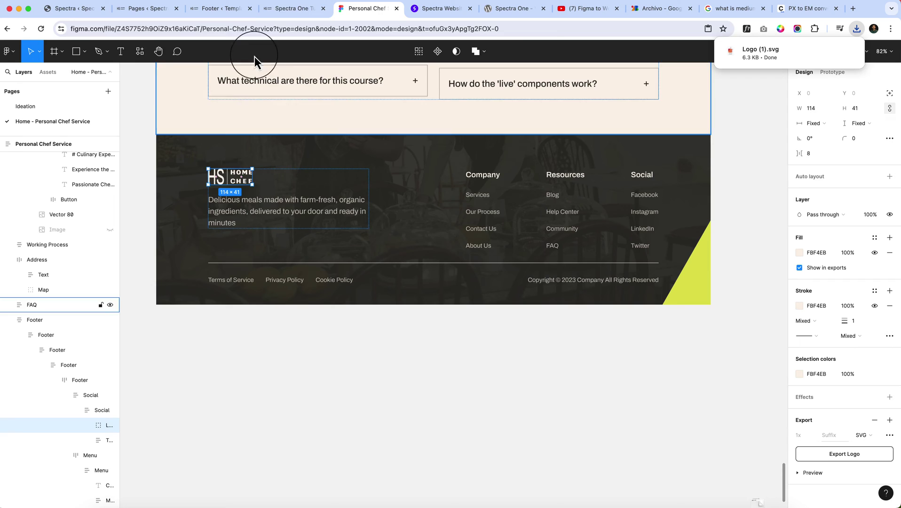
click(290, 10)
- Replace the footer logo image with the uploaded Logo (1) SVG
click(221, 10)
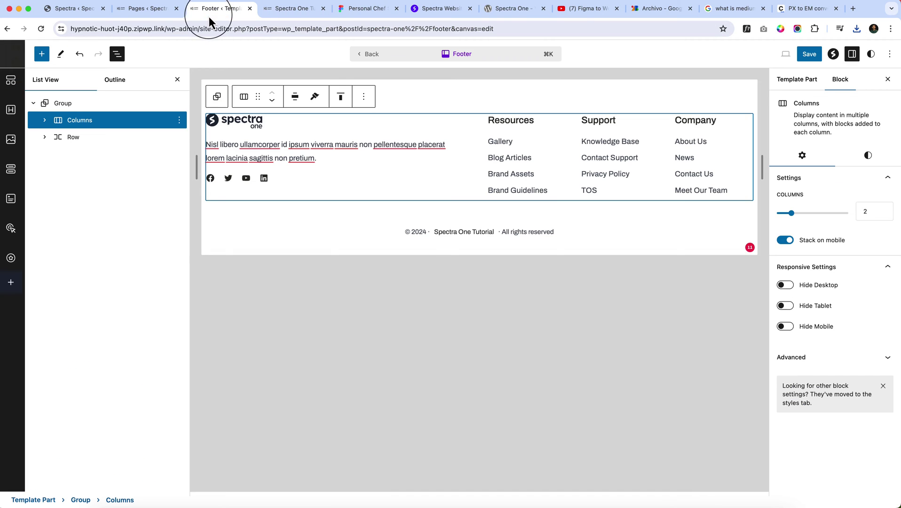
click(240, 126)
click(431, 97)
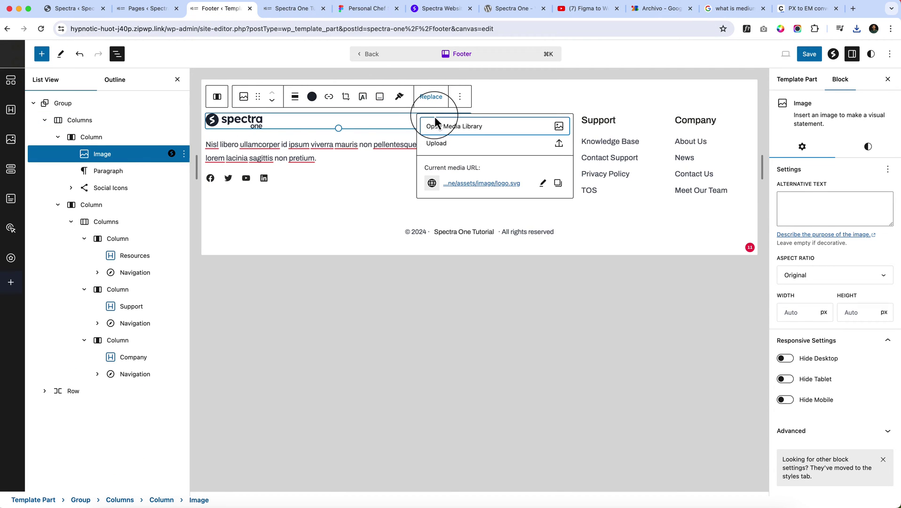
click(438, 126)
click(857, 28)
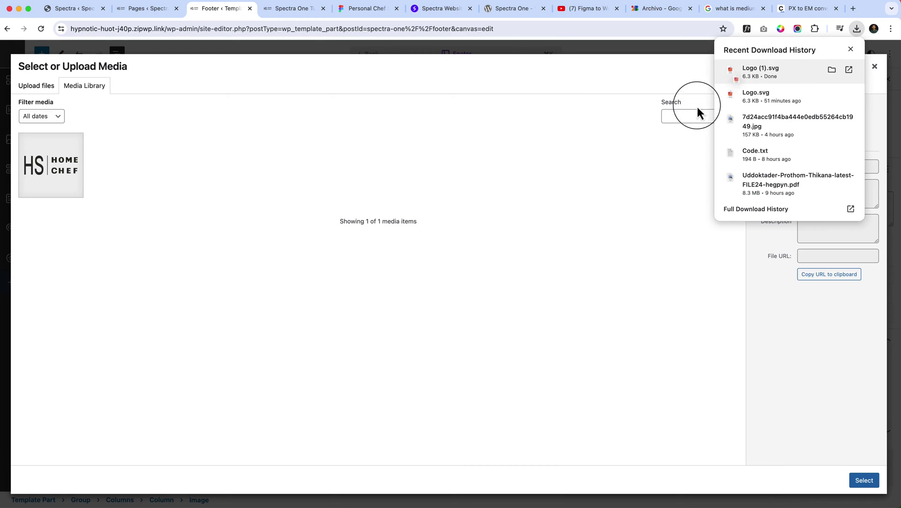
drag(697, 108, 494, 203)
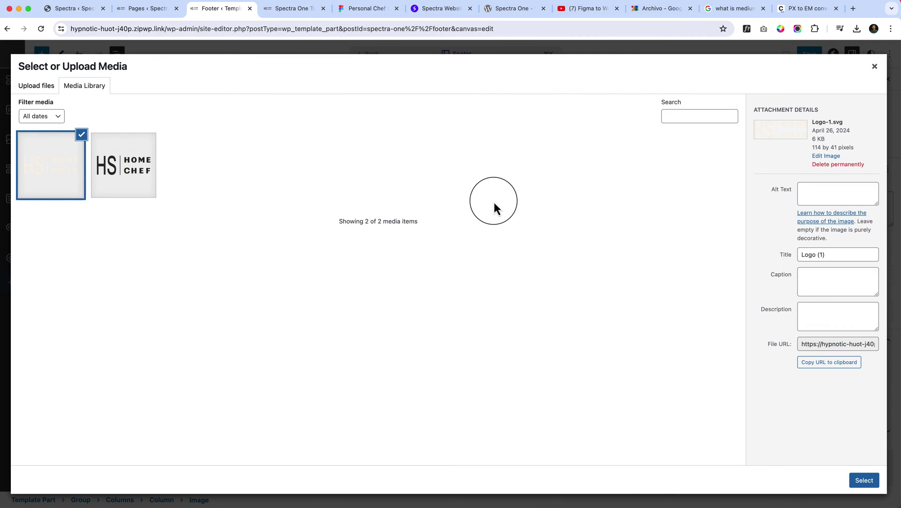
click(864, 480)
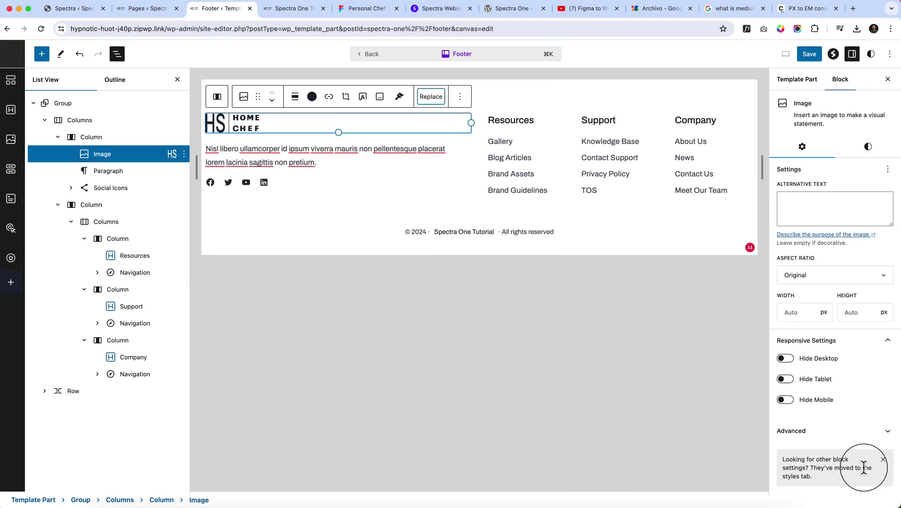
- Reset the logo's Duotone filter so it shows light-toned
click(866, 147)
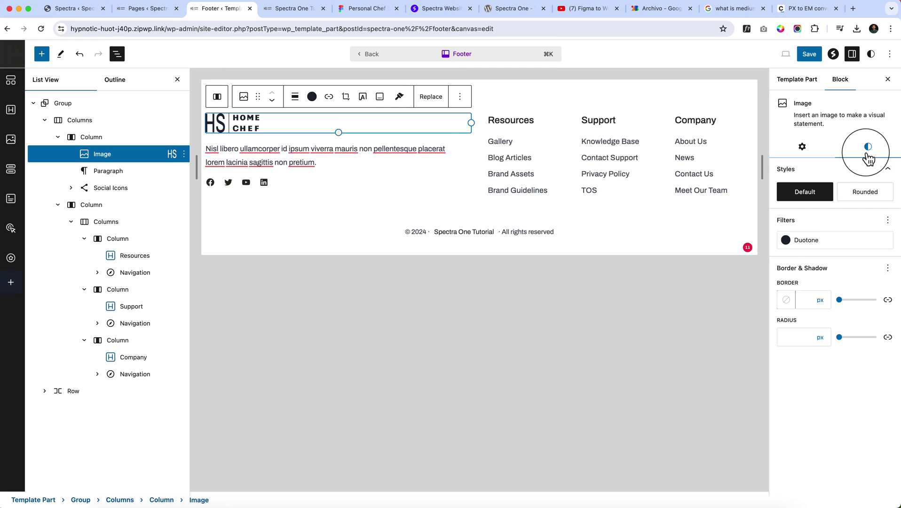
click(889, 222)
click(748, 248)
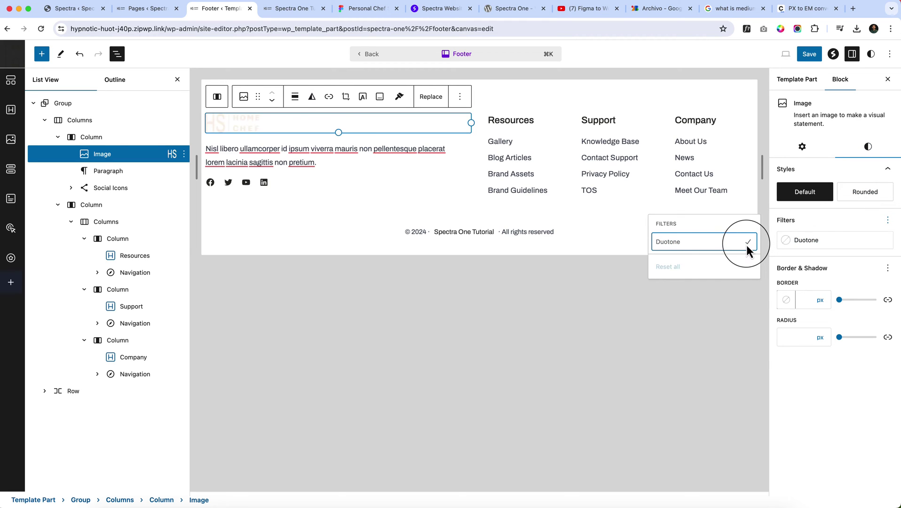
click(356, 236)
click(295, 232)
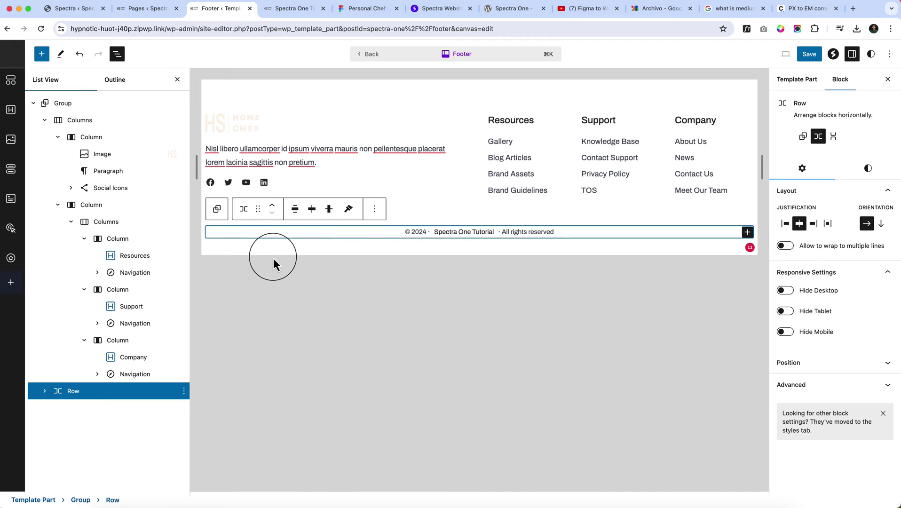
- Transform the whole footer Group into a Spectra Container block
click(247, 235)
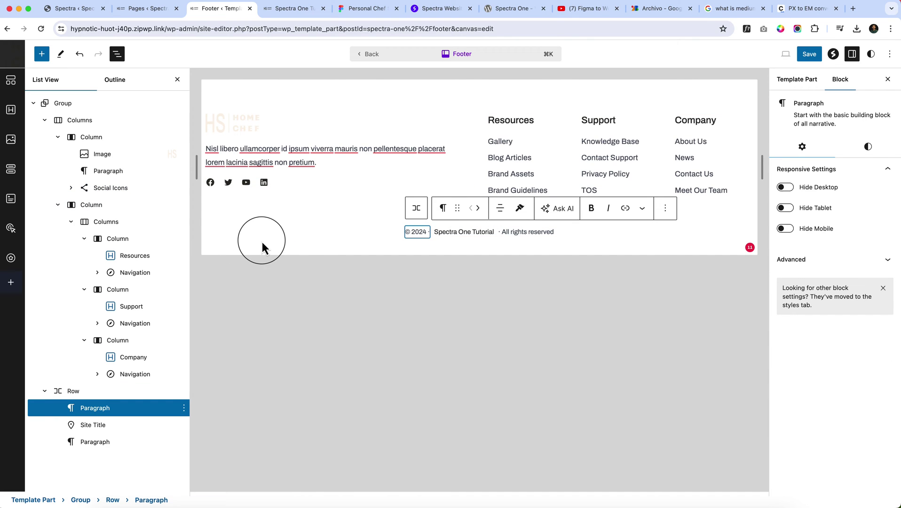
click(72, 104)
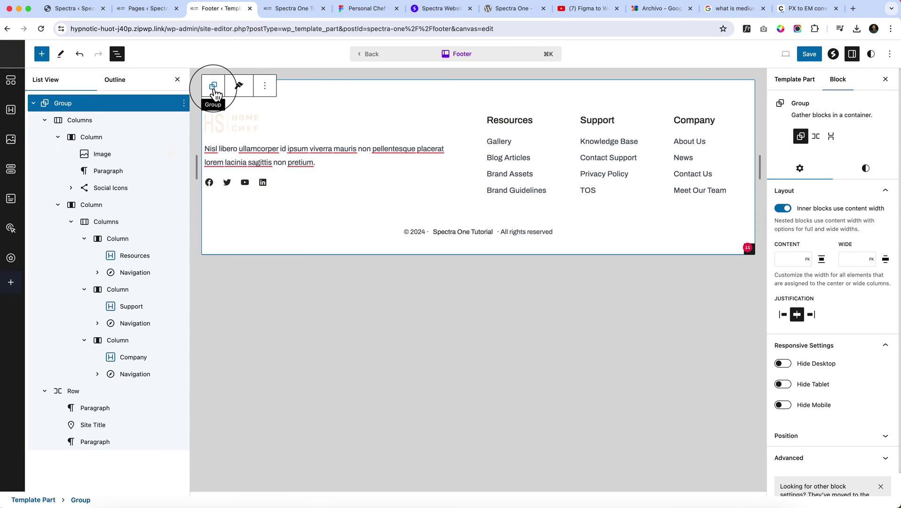
click(215, 89)
click(238, 168)
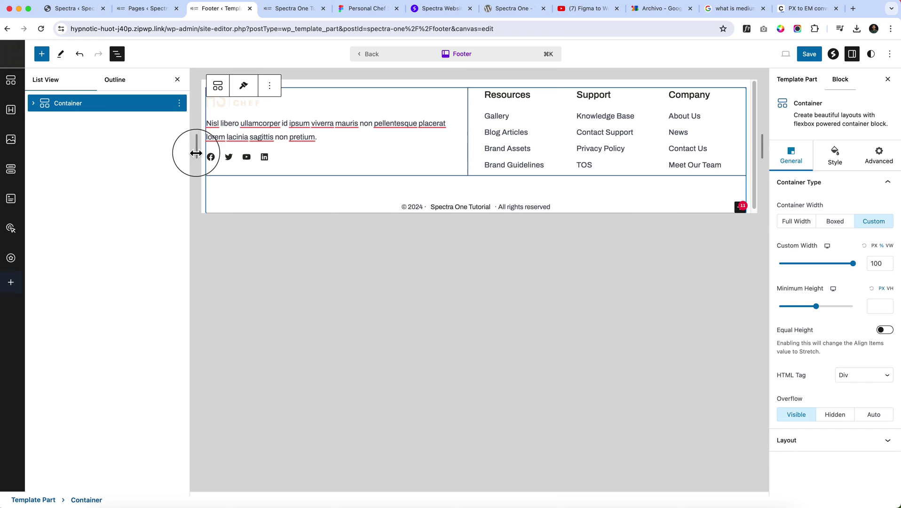
- Set the Container's Background Type to Image and bring up the image picker
click(836, 155)
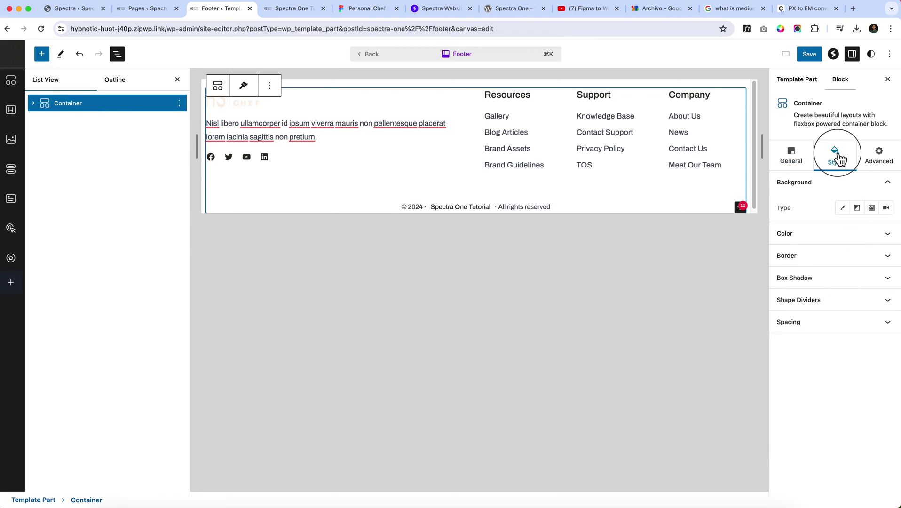
click(33, 103)
click(45, 121)
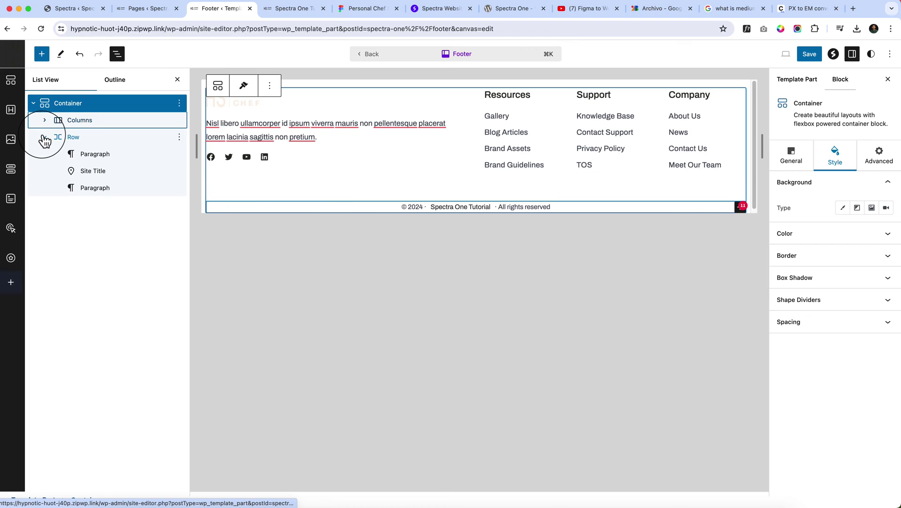
click(45, 137)
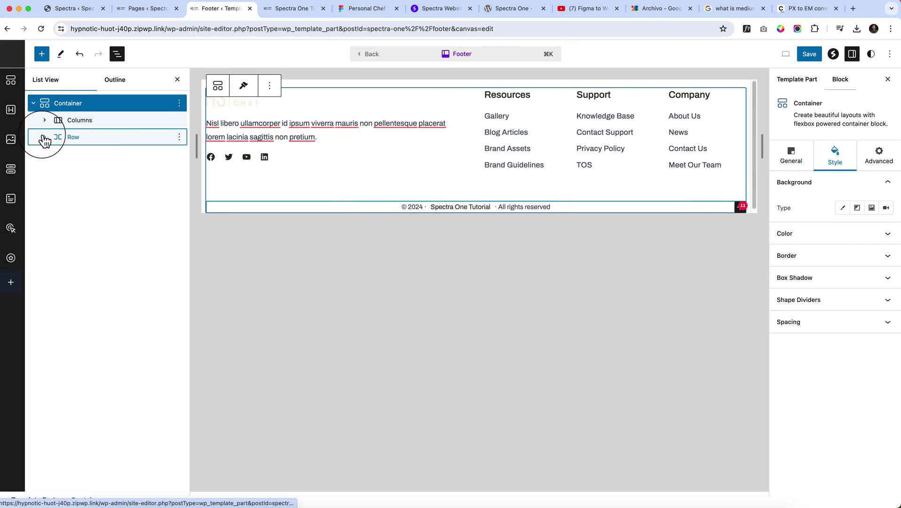
click(83, 106)
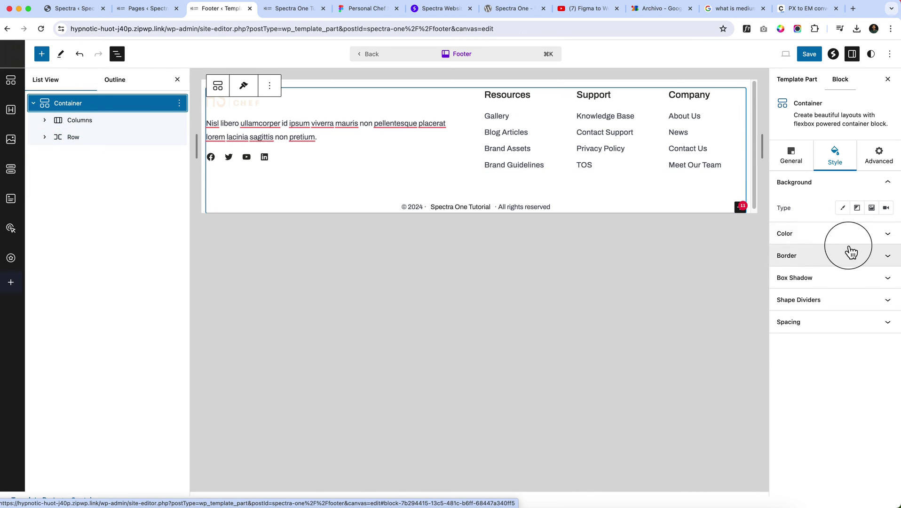
click(872, 208)
click(857, 266)
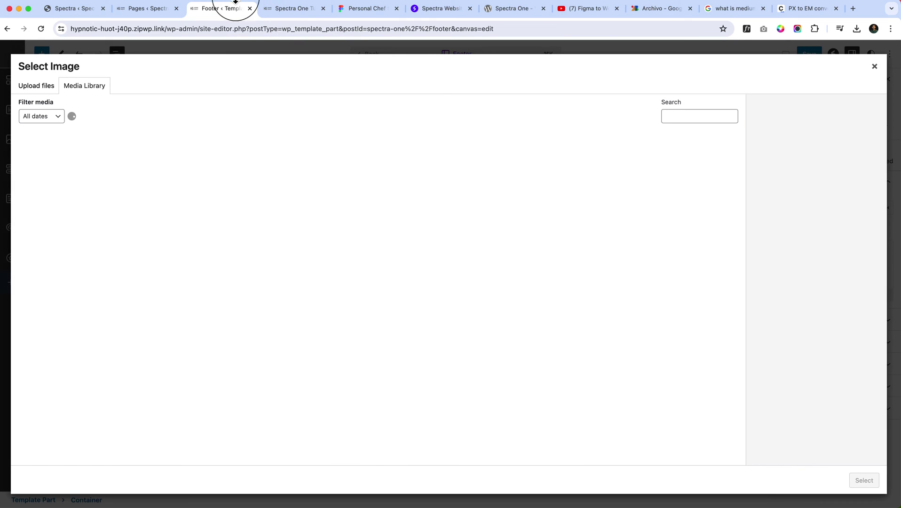
click(358, 9)
- Select the Footer frame in Figma and hide its dark 30312C overlay fill
click(179, 237)
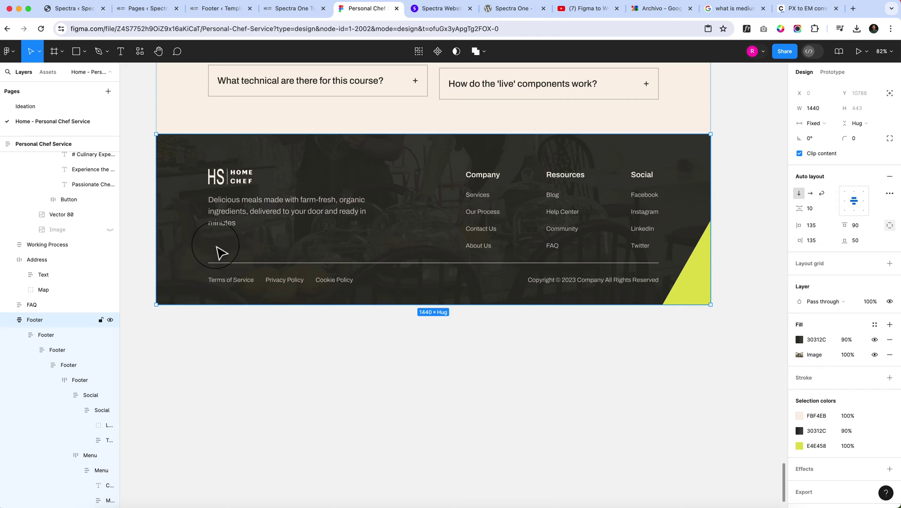
click(192, 253)
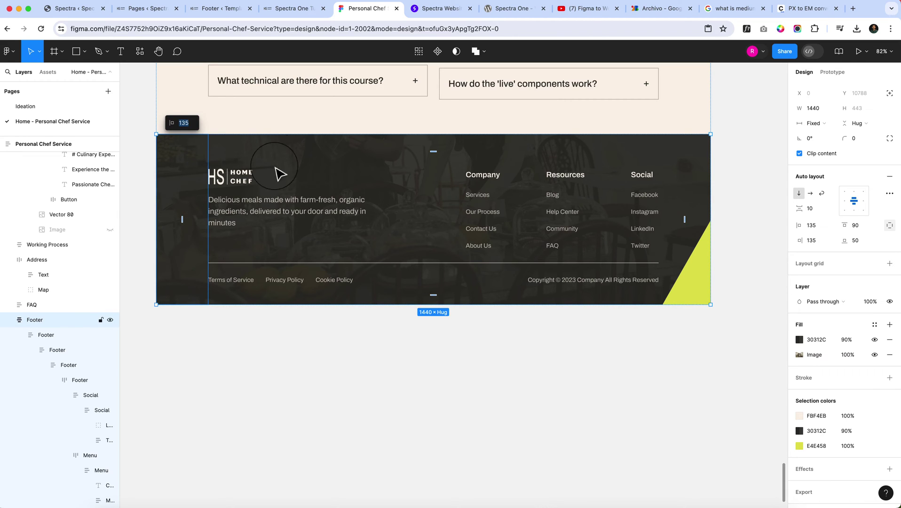
click(804, 354)
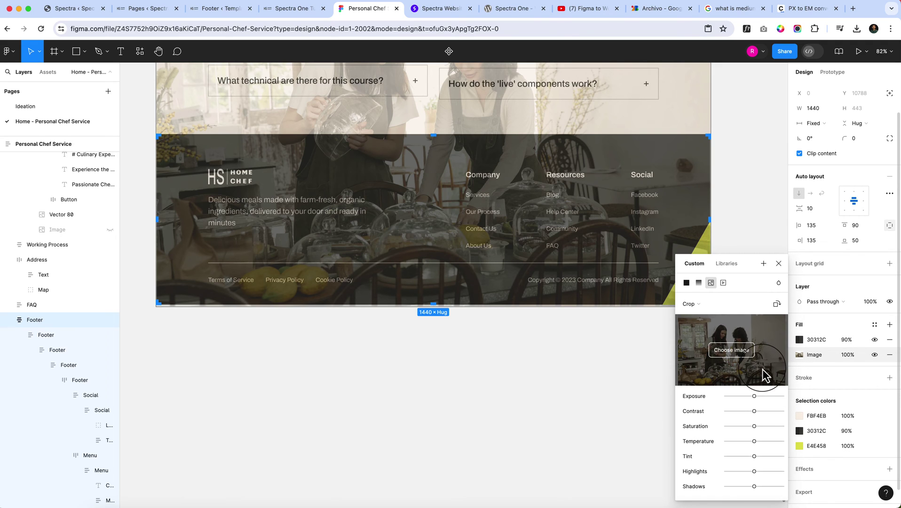
click(875, 339)
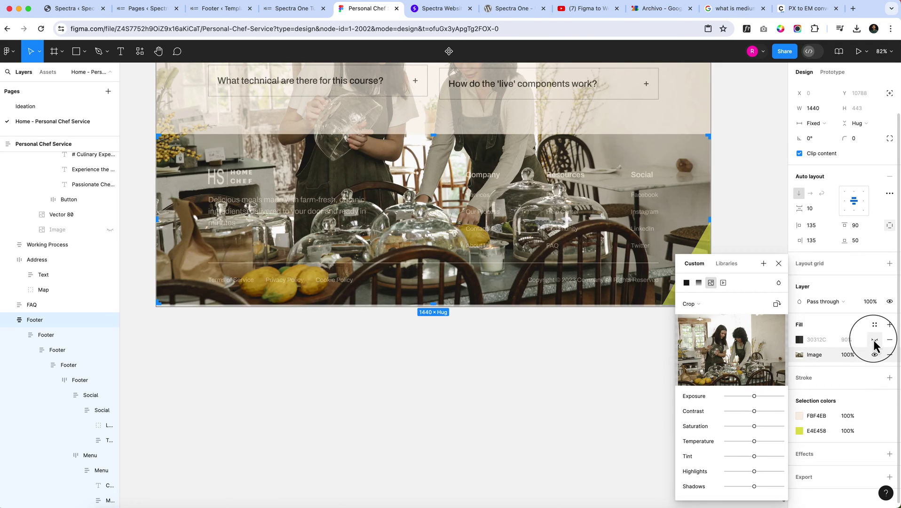
- Export the bare footer as Footer.jpg in JPG format, then restore the 30312C overlay
scroll(871, 330, down, 1)
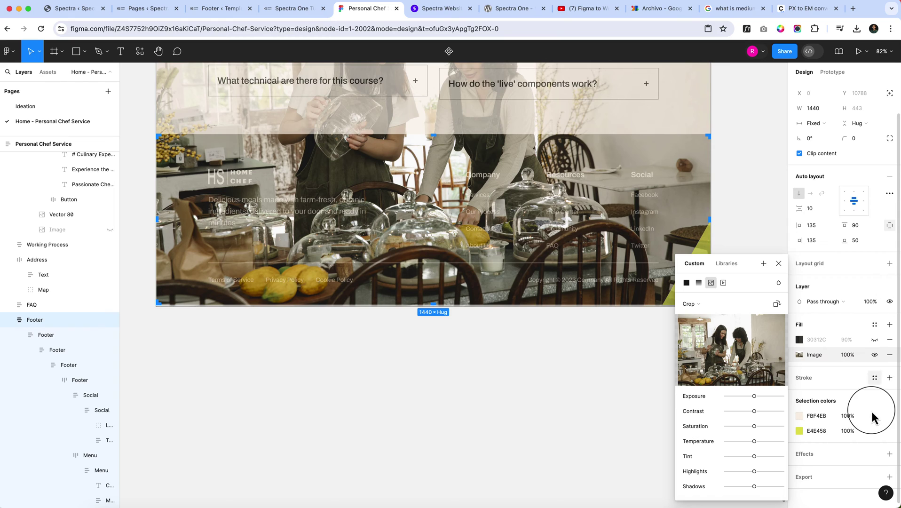
click(889, 473)
scroll(825, 444, down, 3)
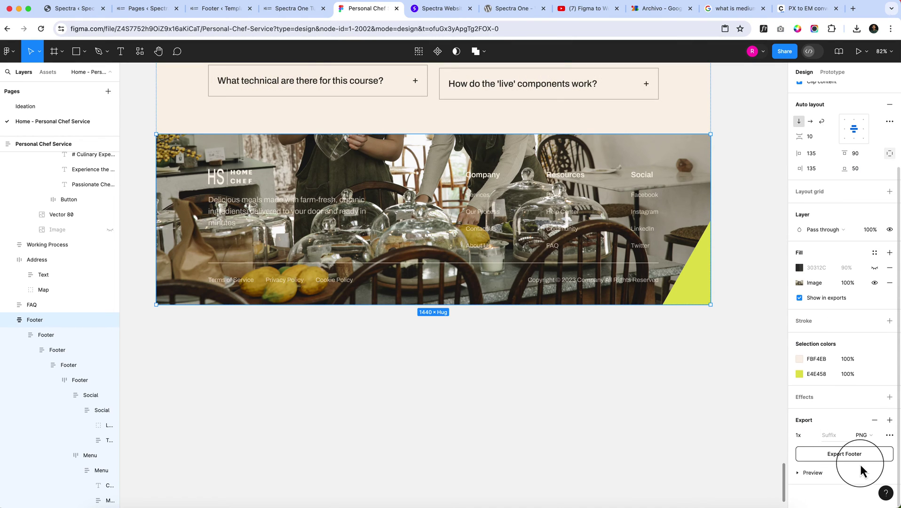
click(815, 474)
scroll(819, 483, down, 2)
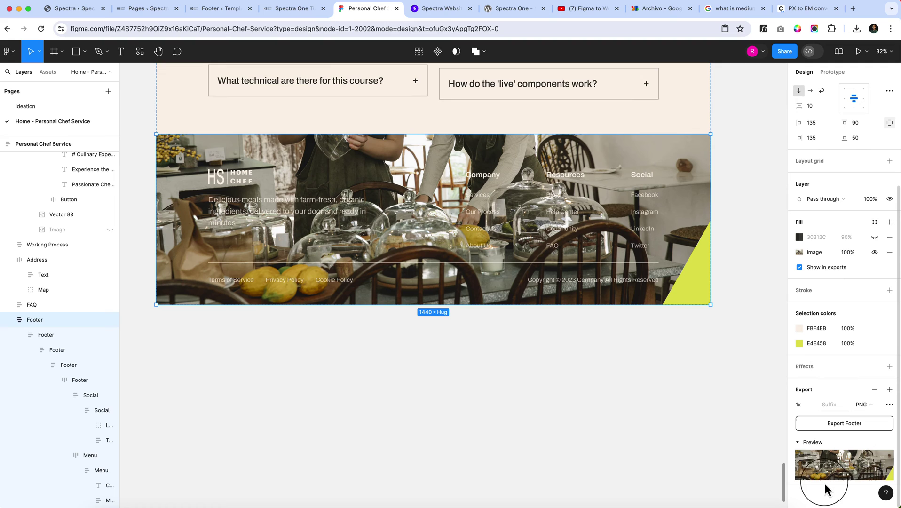
click(867, 407)
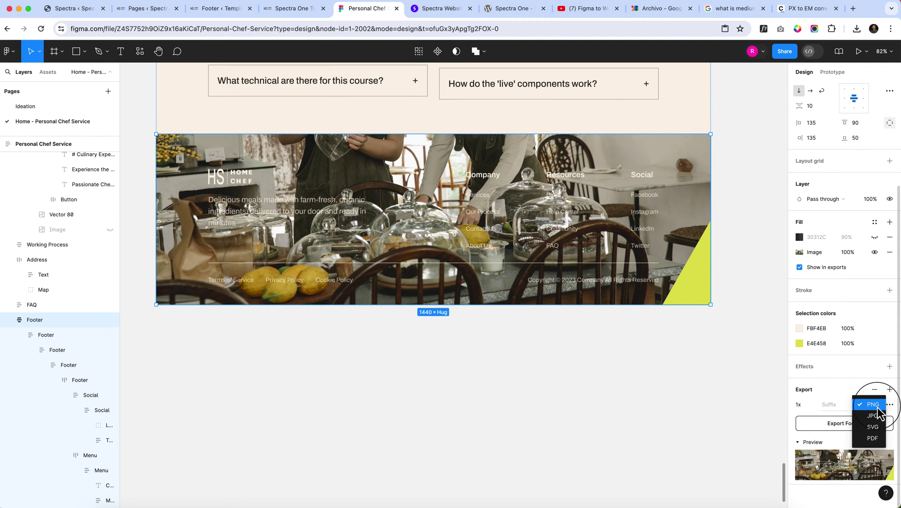
click(876, 422)
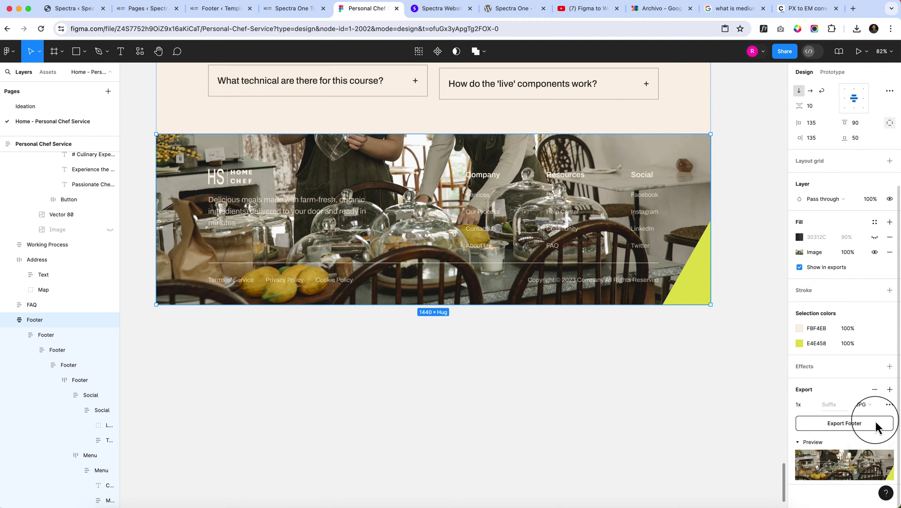
click(845, 424)
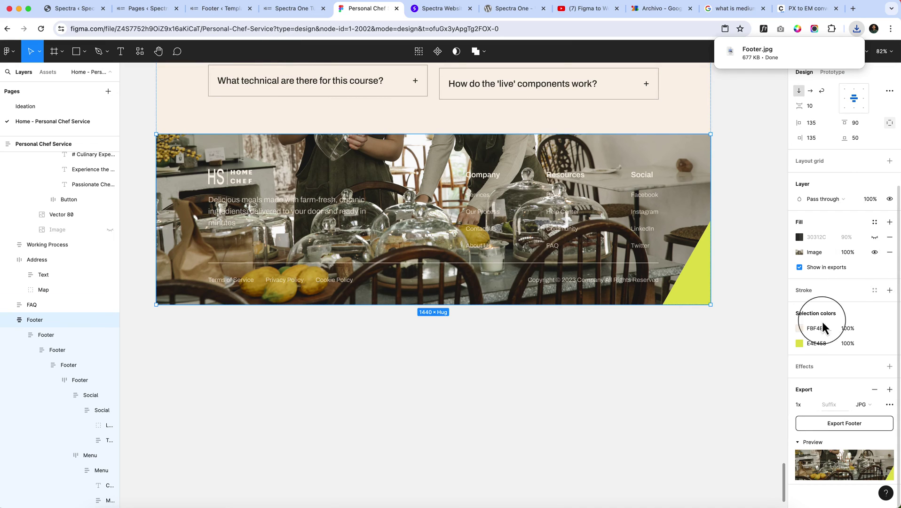
click(875, 237)
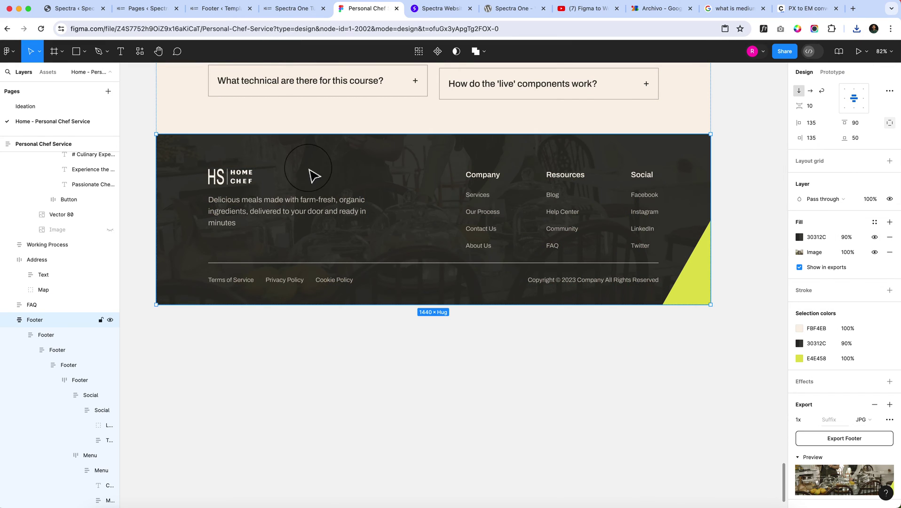
- Upload Footer.jpg from the browser downloads and set it as the footer container's background
click(200, 12)
click(856, 29)
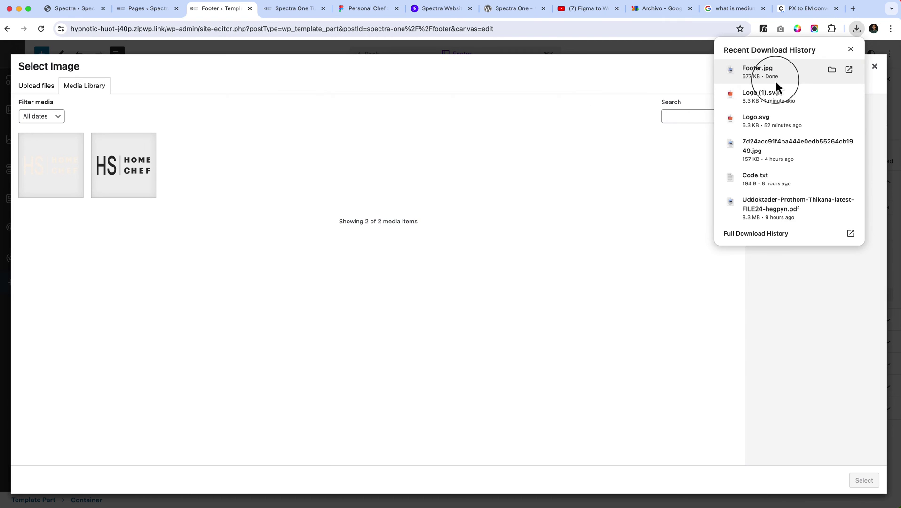
drag(712, 89, 559, 160)
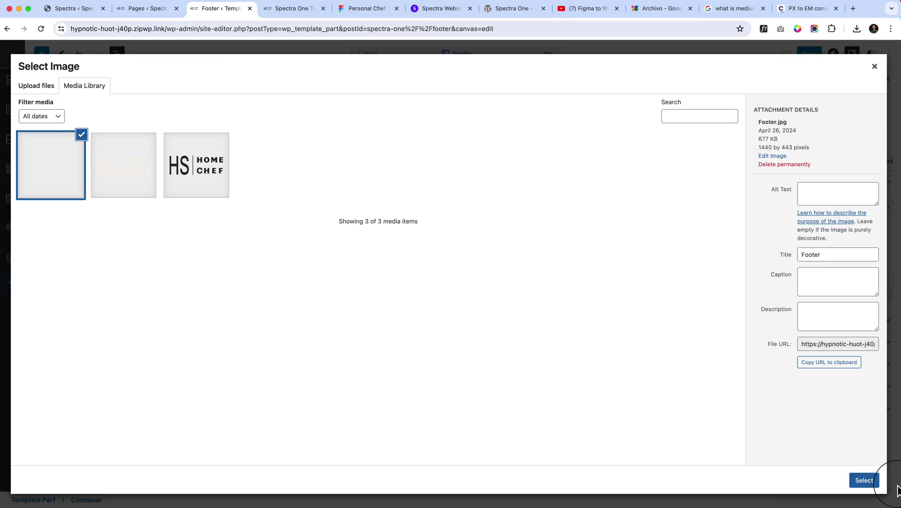
click(864, 481)
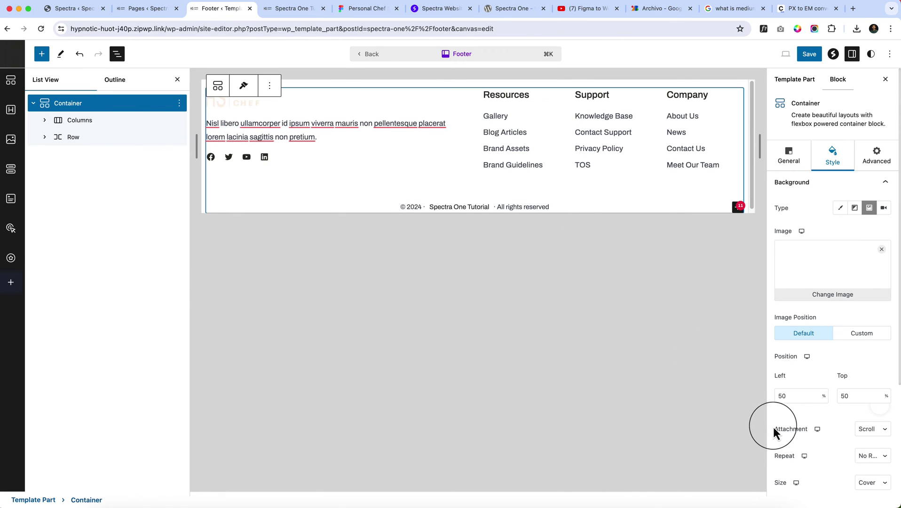
scroll(854, 447, down, 2)
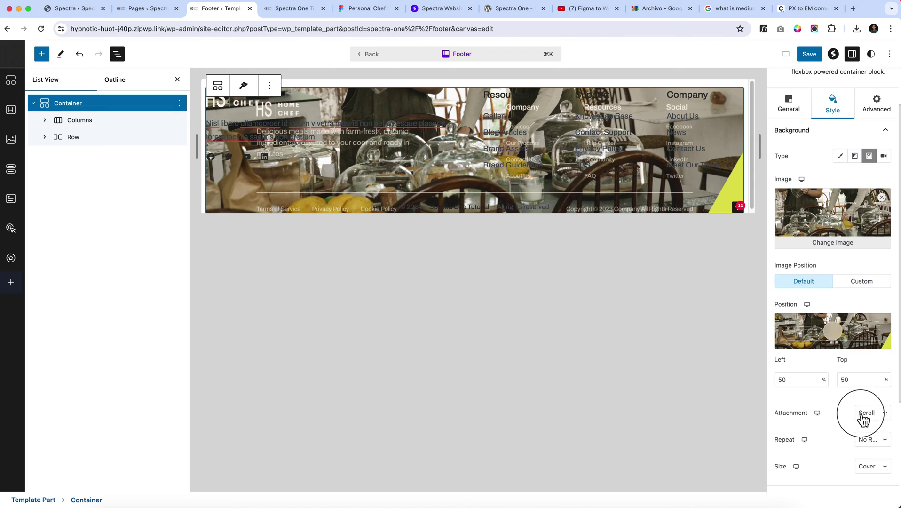
scroll(865, 416, down, 5)
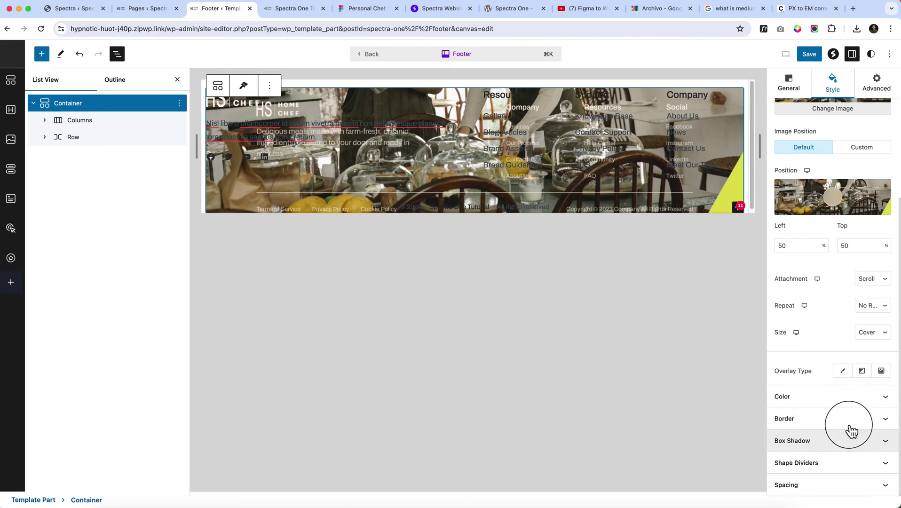
click(847, 371)
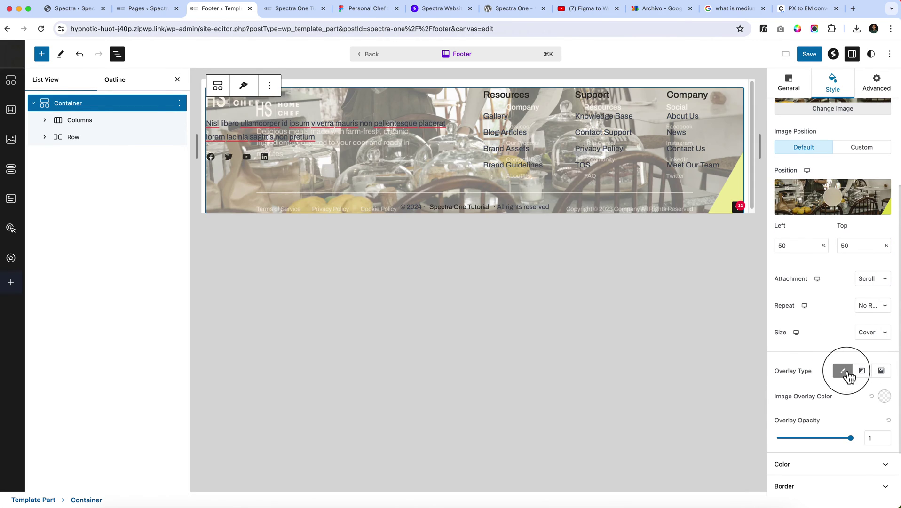
click(885, 398)
click(846, 318)
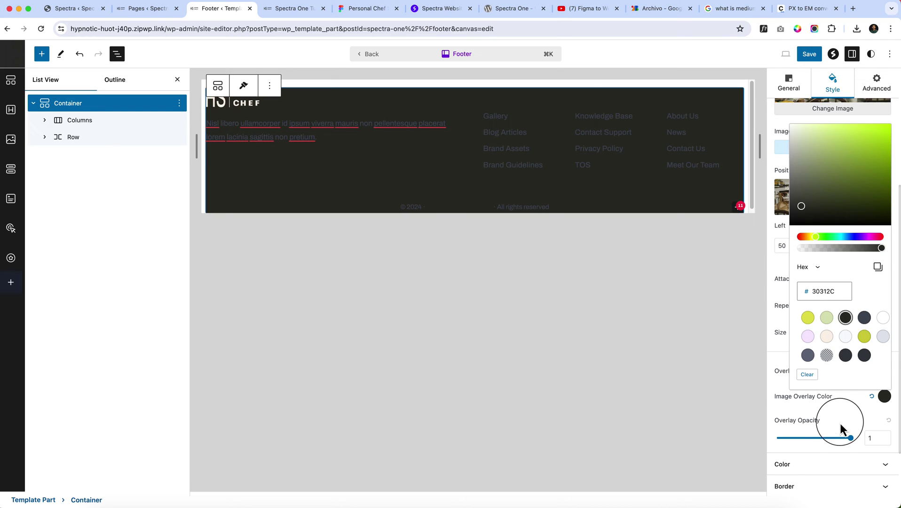
drag(837, 437, 830, 439)
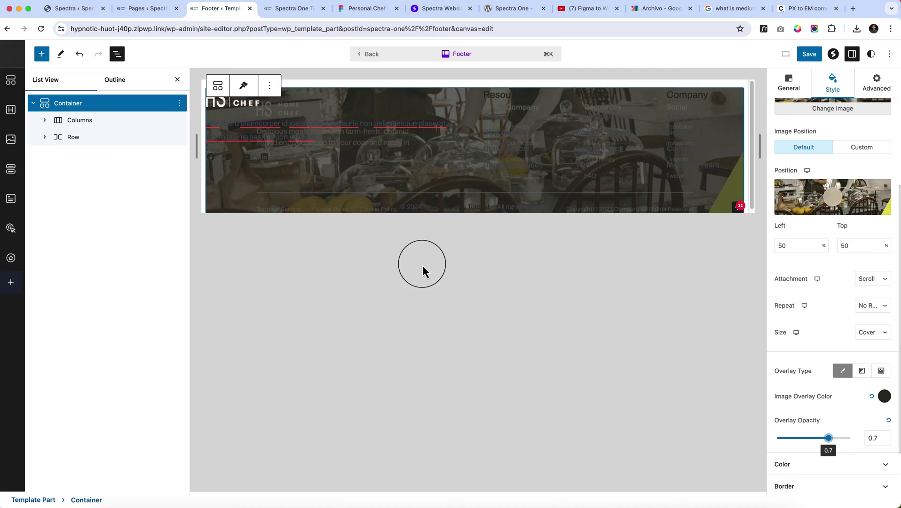
key(super+minus)
key(super+minus)
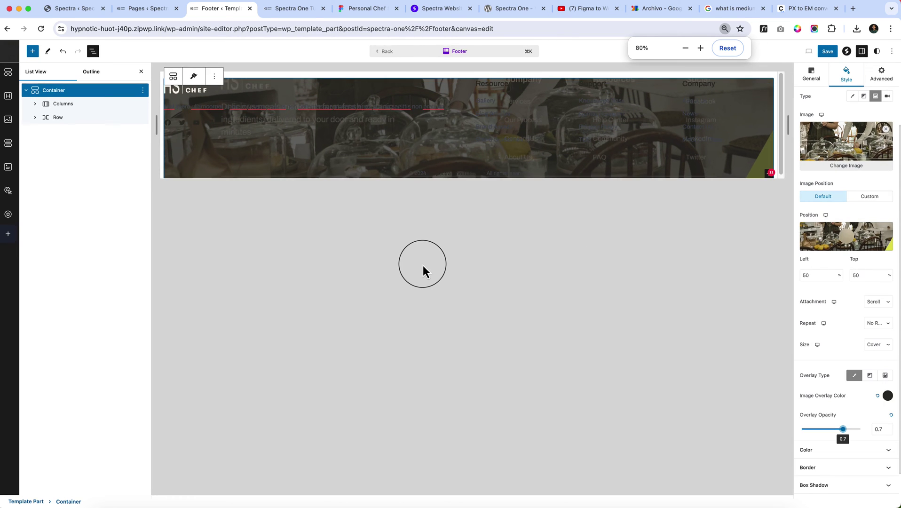
key(super+plus)
key(super+plus)
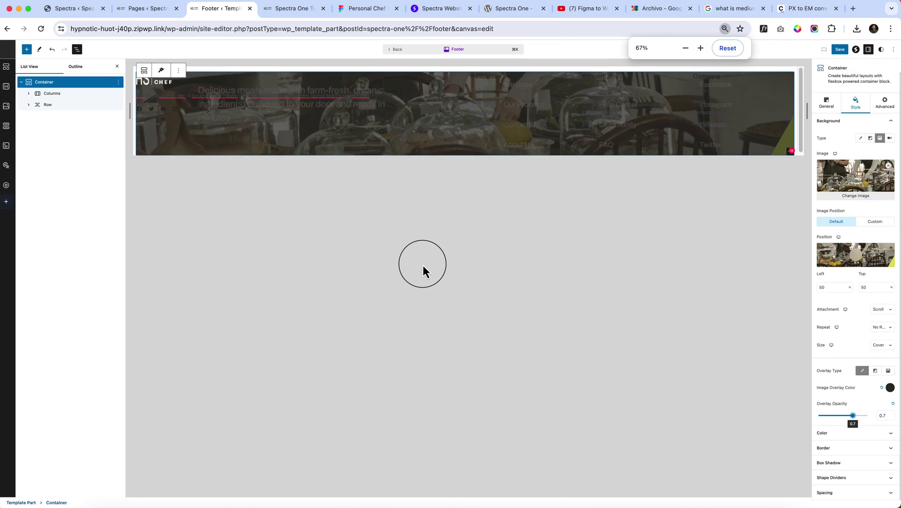
click(71, 97)
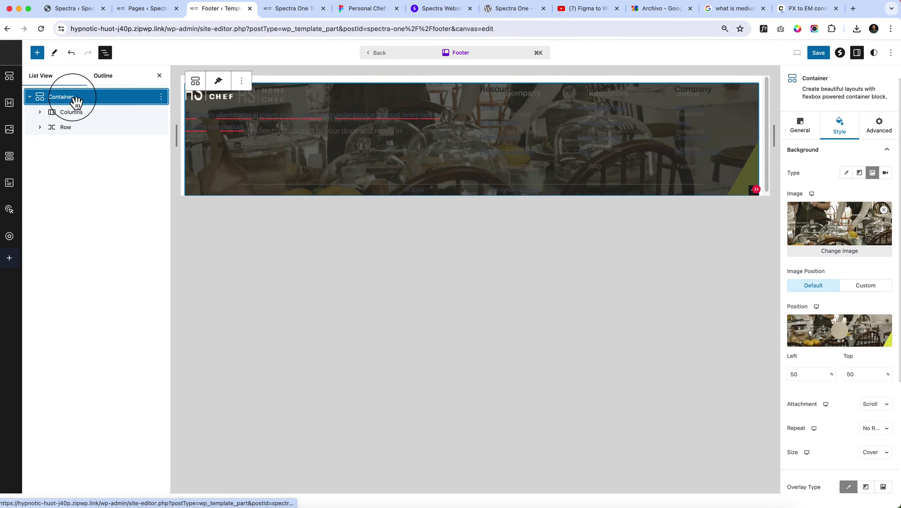
click(103, 113)
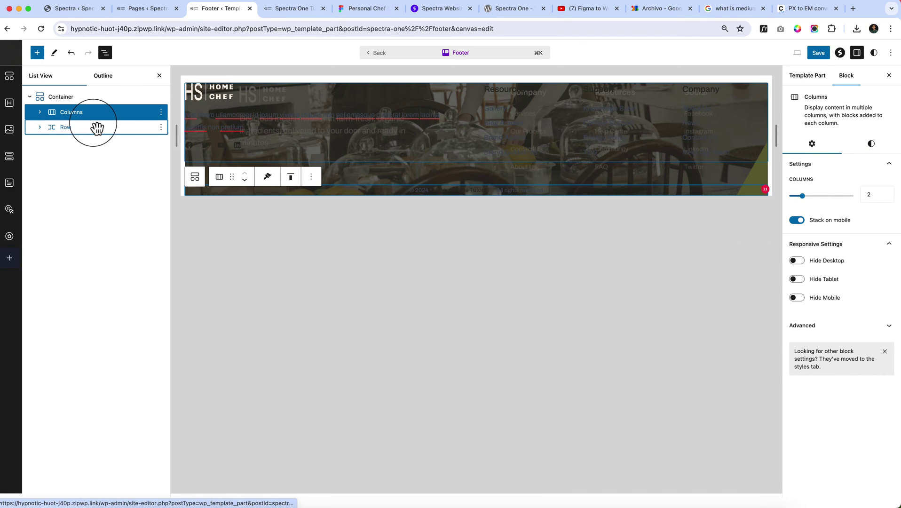
click(125, 132)
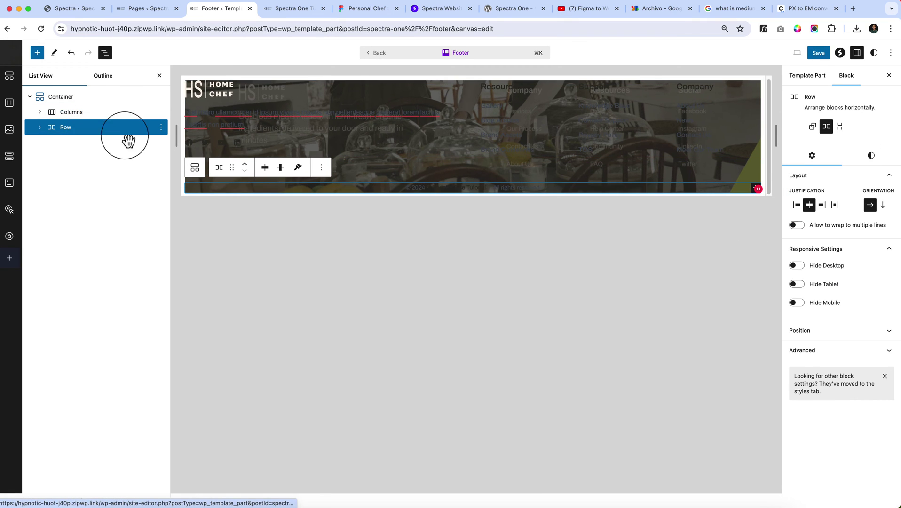
click(66, 111)
click(72, 100)
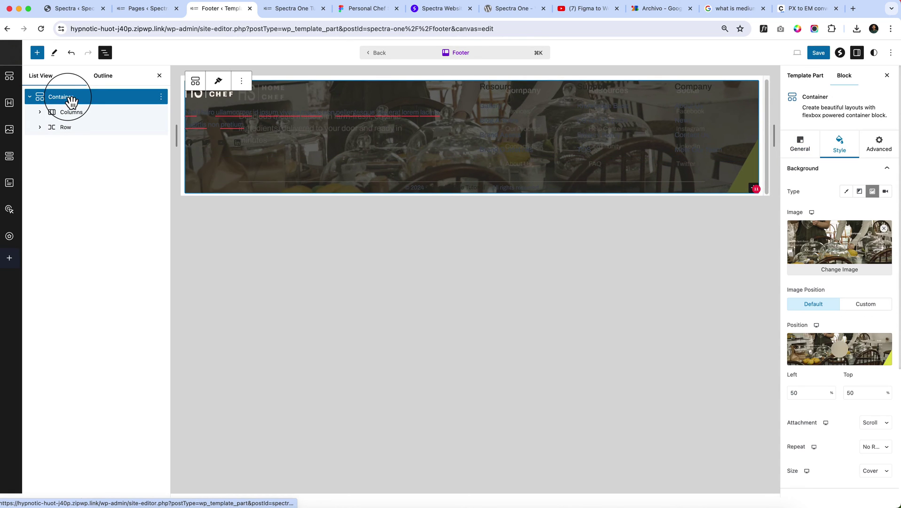
- Add an inner container and set the outer footer container to Full Width
click(752, 190)
click(823, 254)
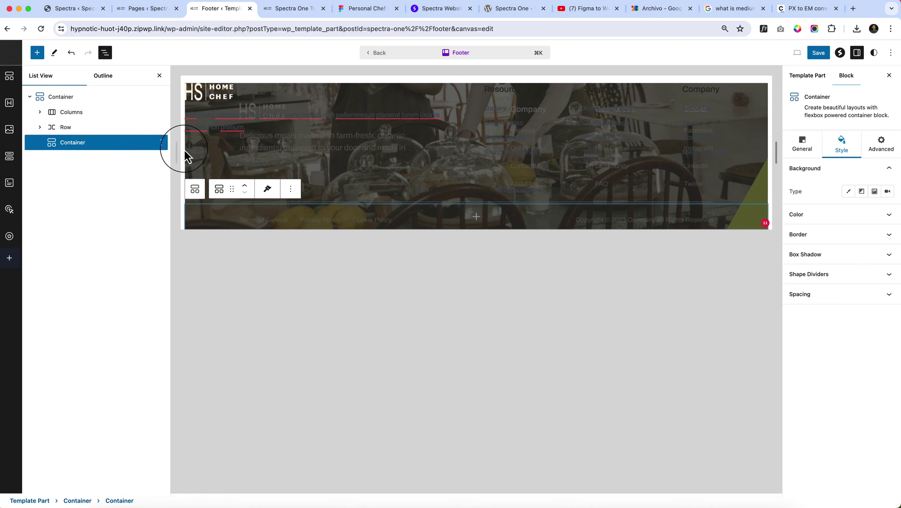
click(67, 96)
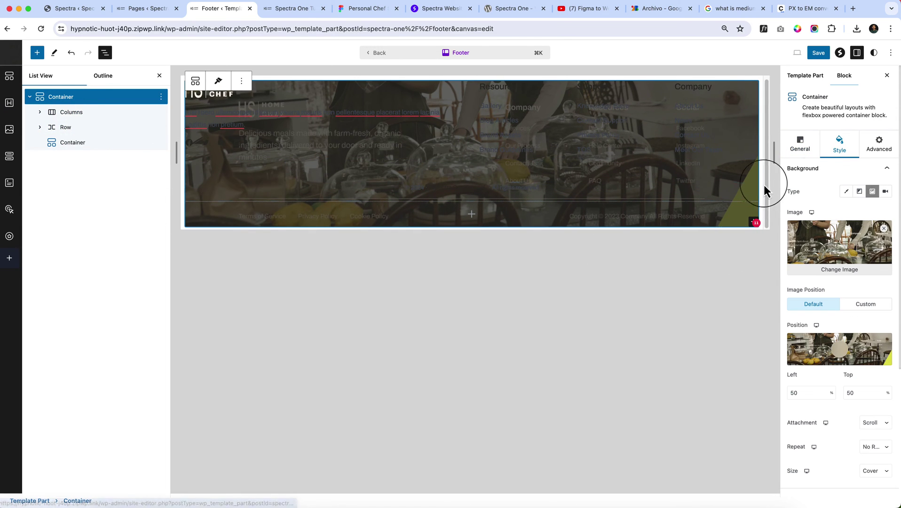
click(801, 145)
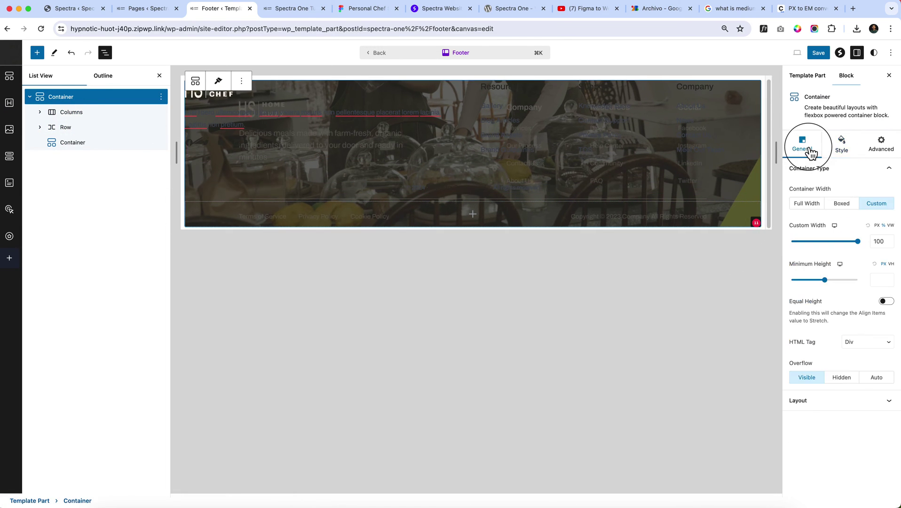
click(819, 209)
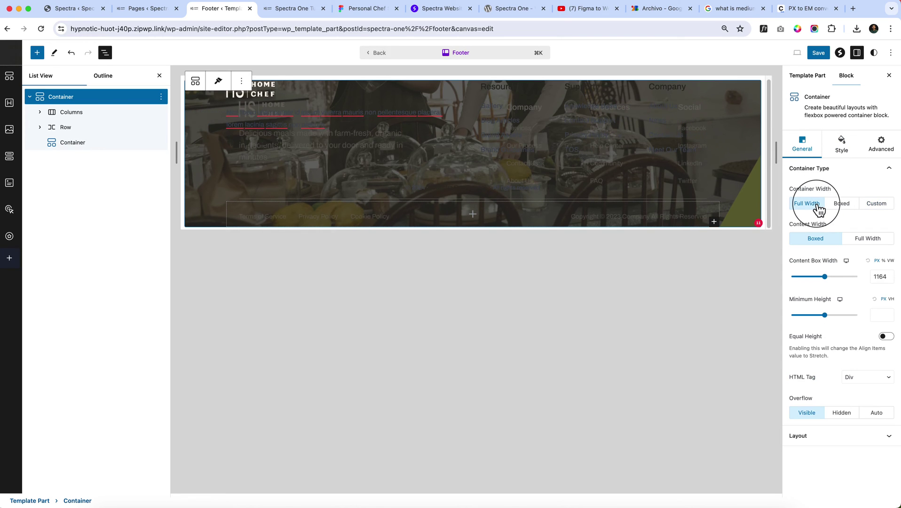
- Delete the empty inner container from the footer
click(120, 142)
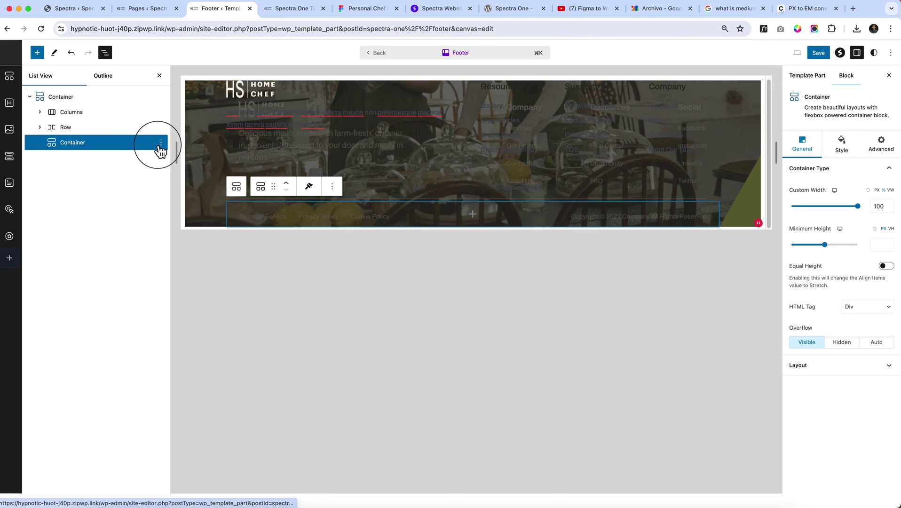
click(161, 142)
click(172, 346)
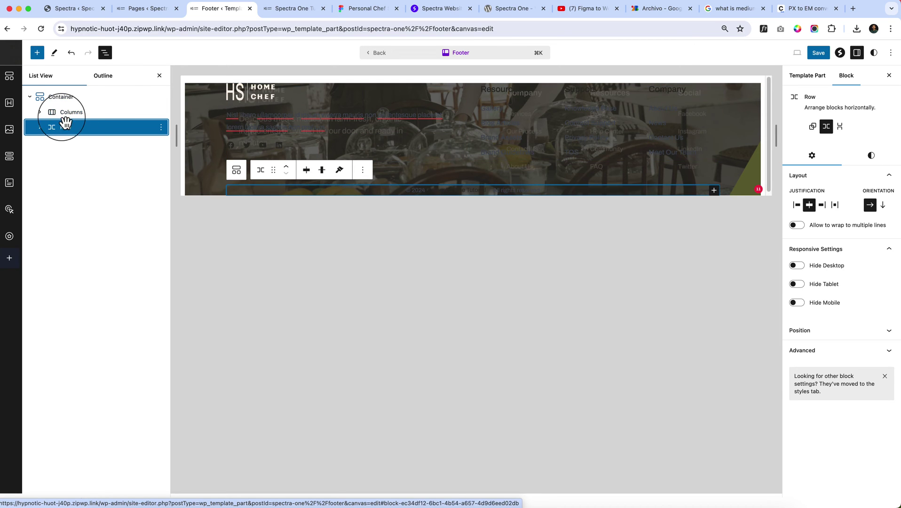
- Convert the footer tagline paragraph into a Heading block using the P tag
click(40, 113)
click(84, 127)
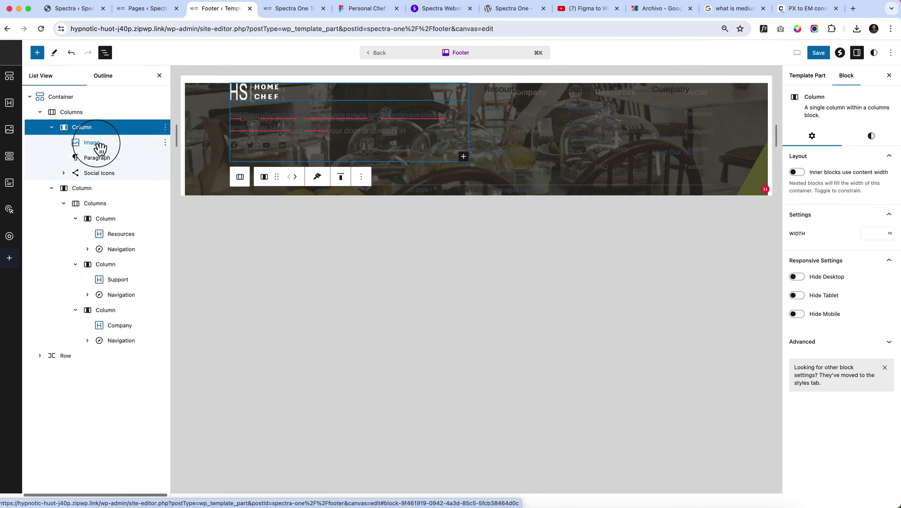
click(98, 142)
click(111, 176)
click(100, 158)
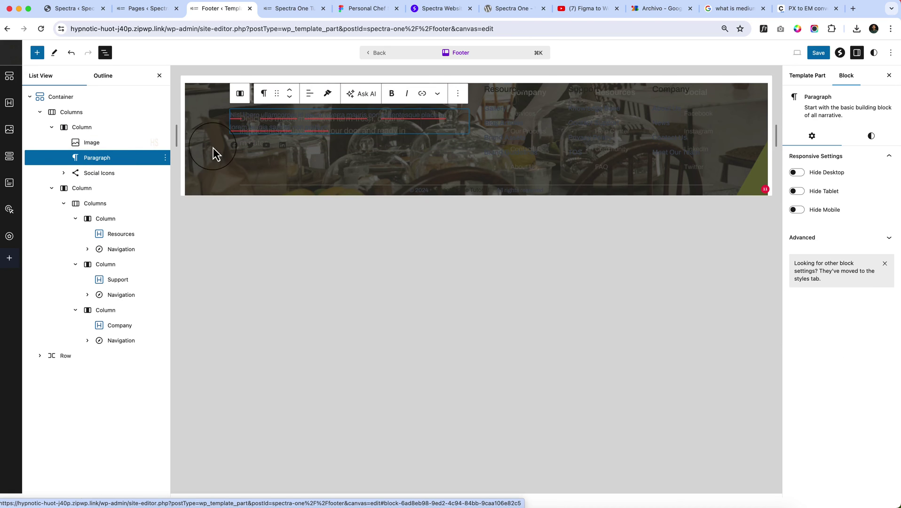
click(265, 98)
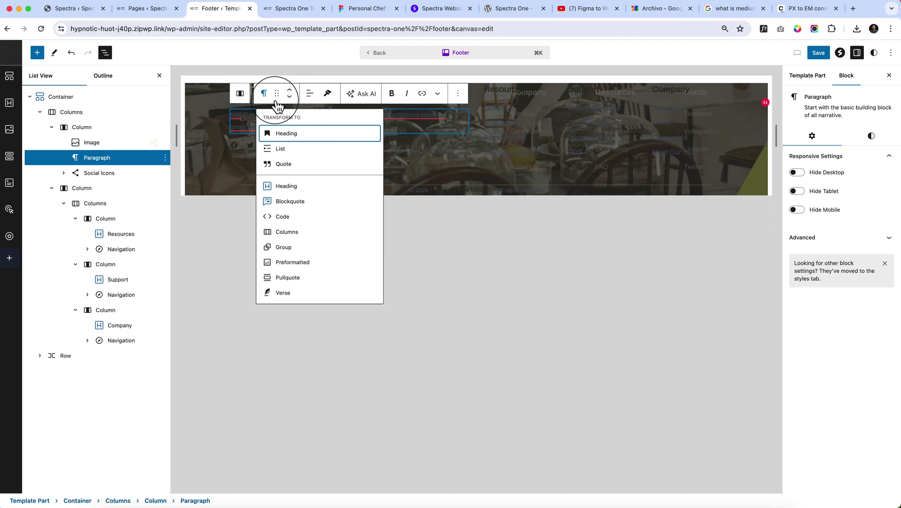
click(278, 185)
click(881, 257)
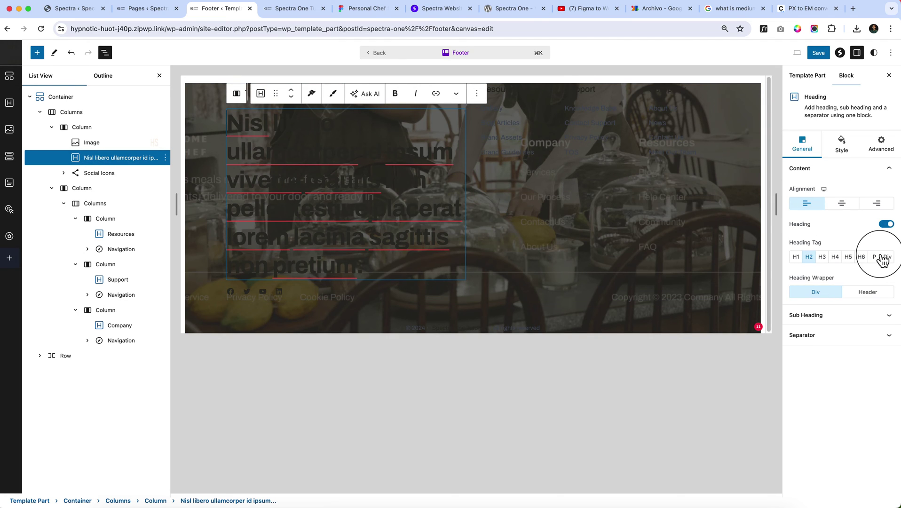
- Set the tagline heading's text colour to white
click(842, 144)
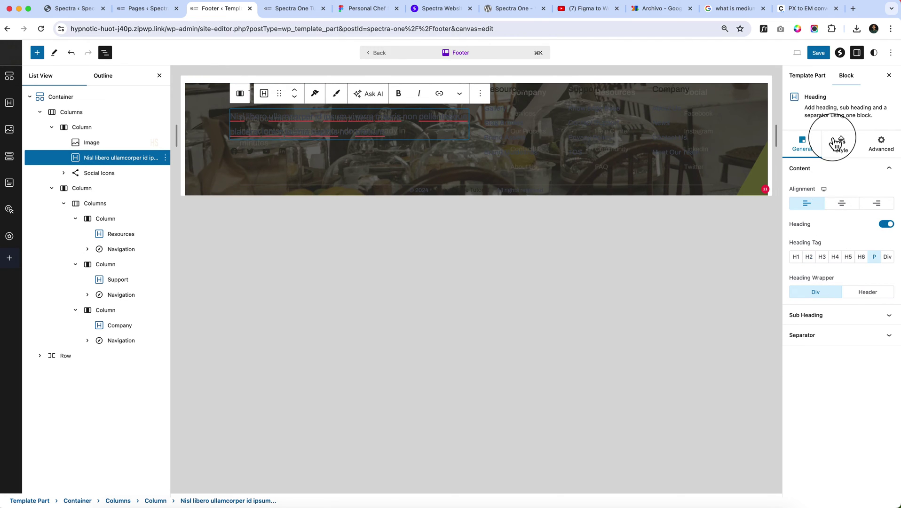
click(888, 228)
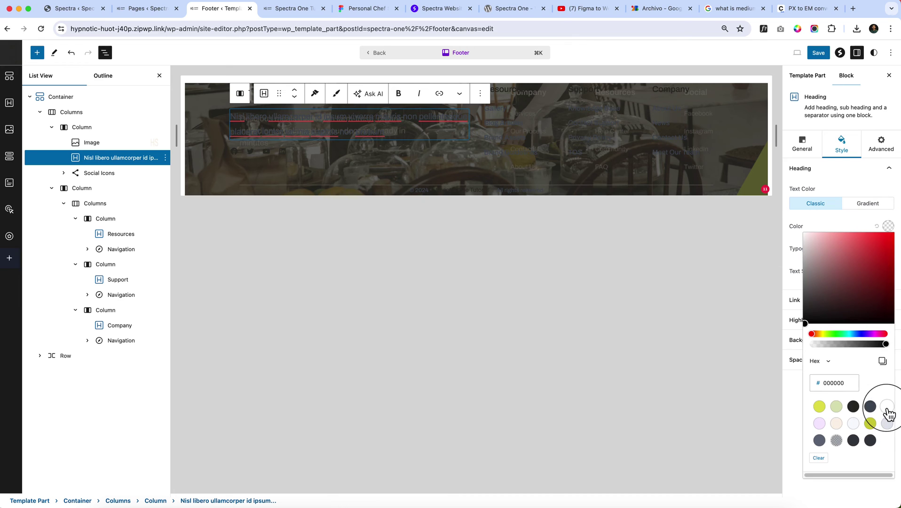
click(887, 406)
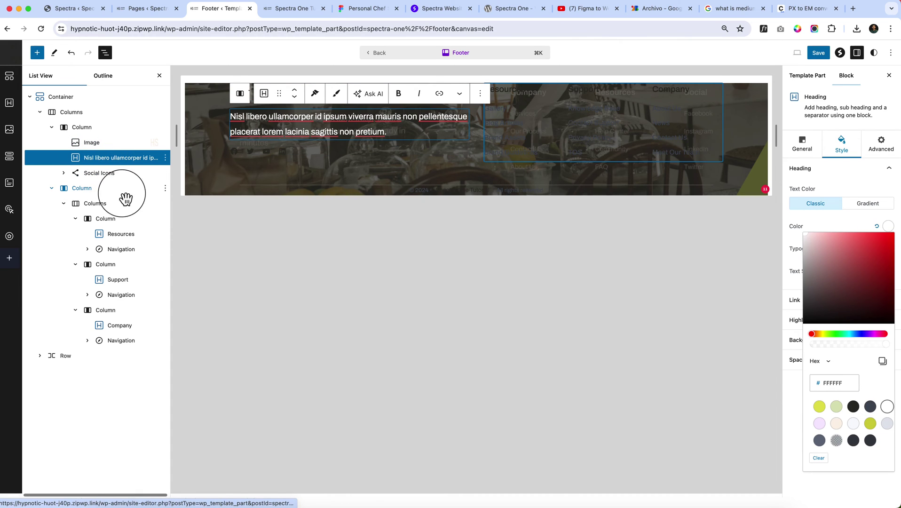
- Set the Resources heading's text colour to white
click(136, 243)
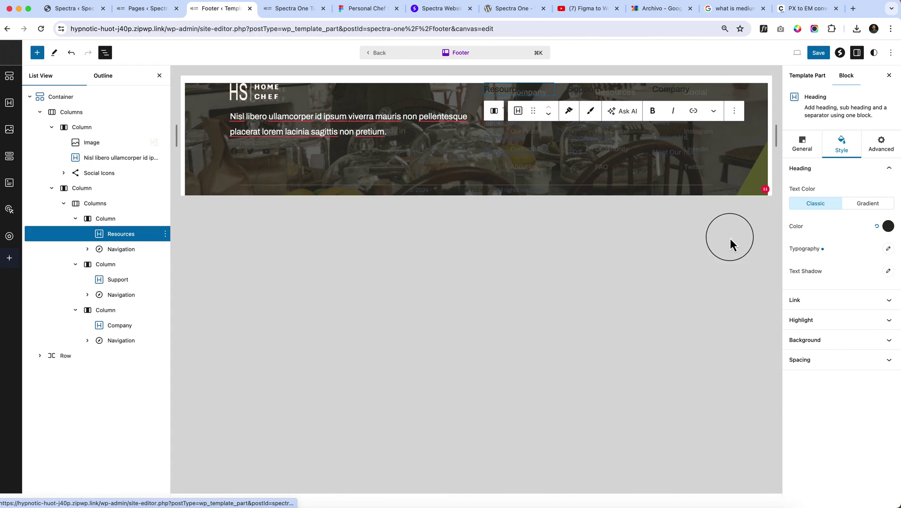
click(889, 226)
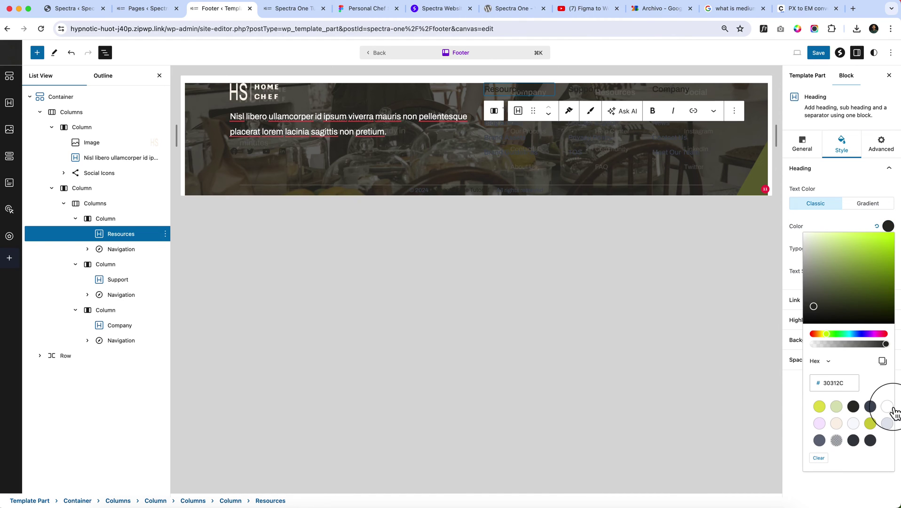
click(887, 406)
click(515, 91)
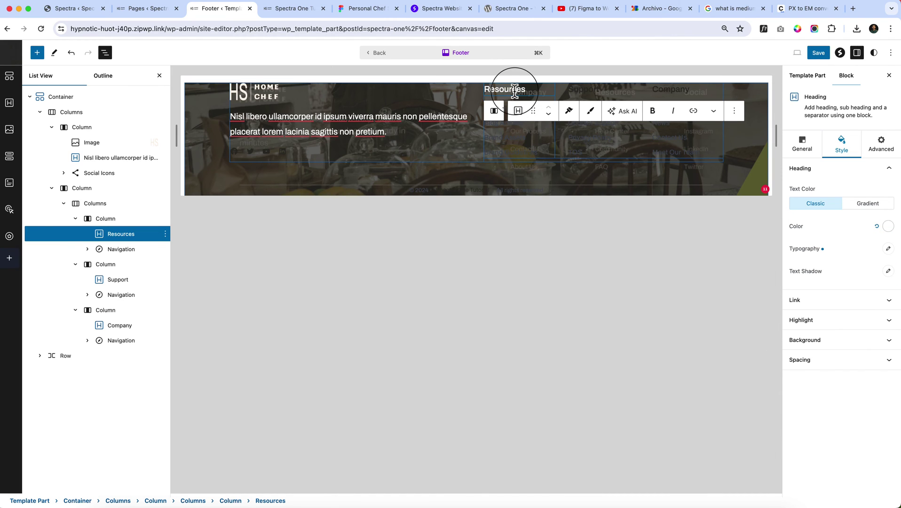
- Copy the Resources heading's style and paste it onto the Support and Company headings
click(586, 114)
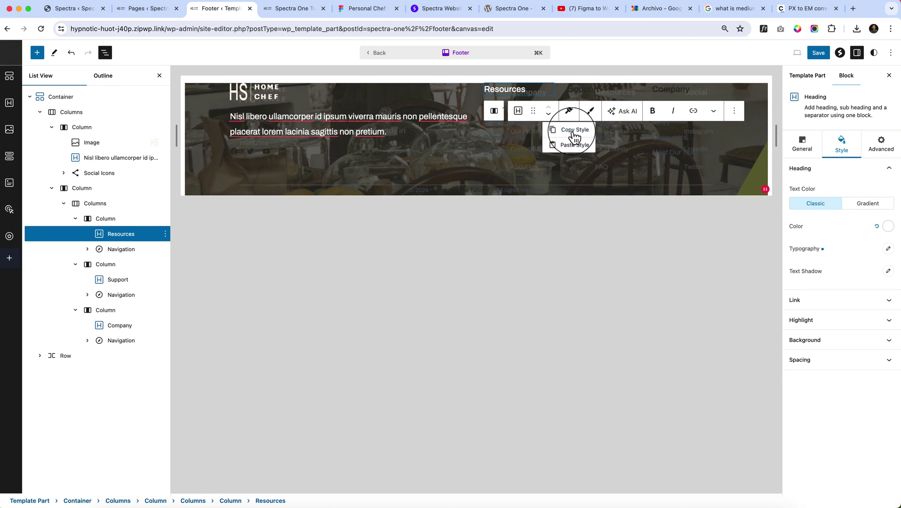
click(574, 131)
click(585, 89)
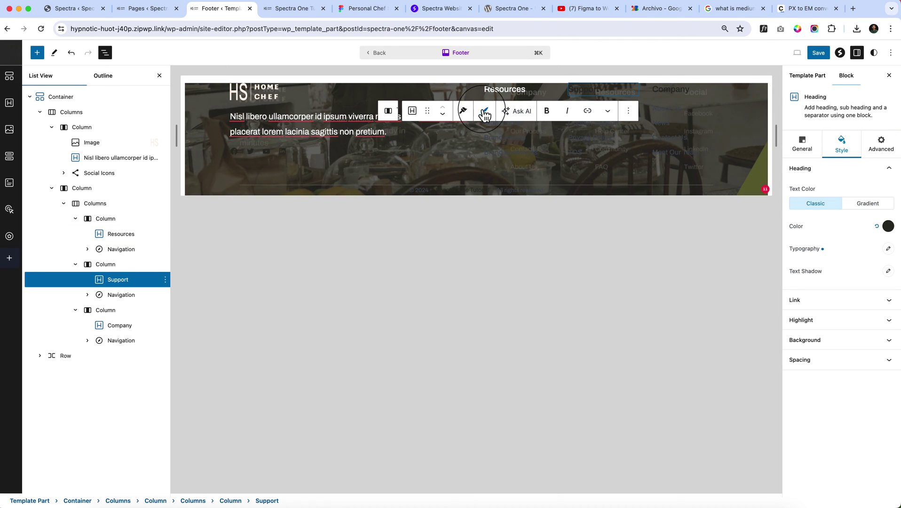
click(463, 111)
click(473, 145)
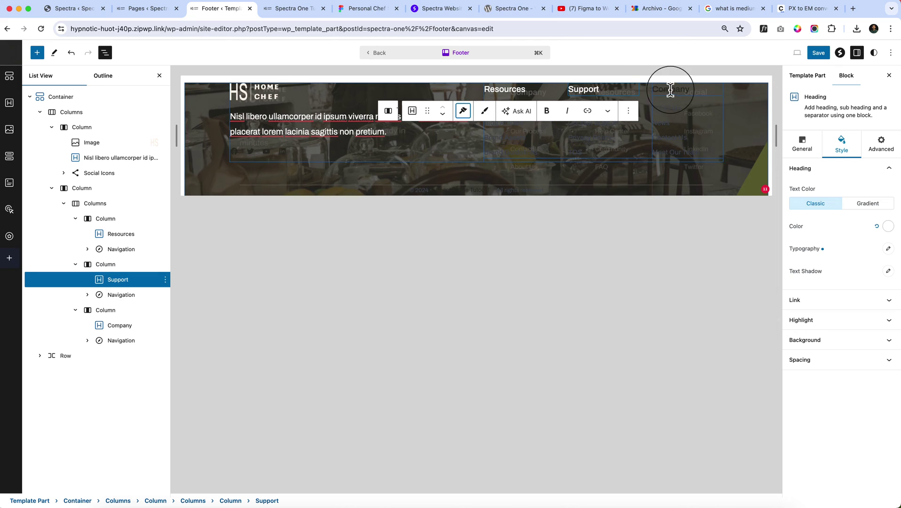
click(660, 87)
click(547, 110)
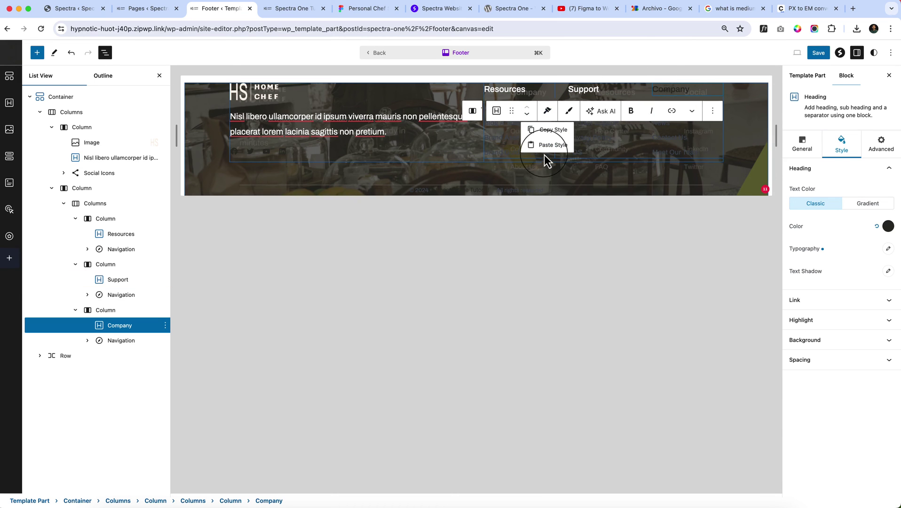
click(550, 145)
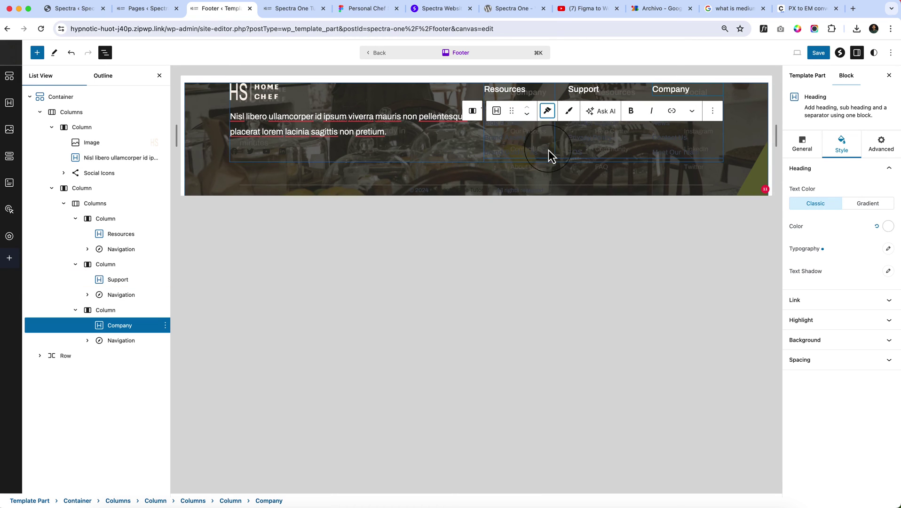
click(744, 129)
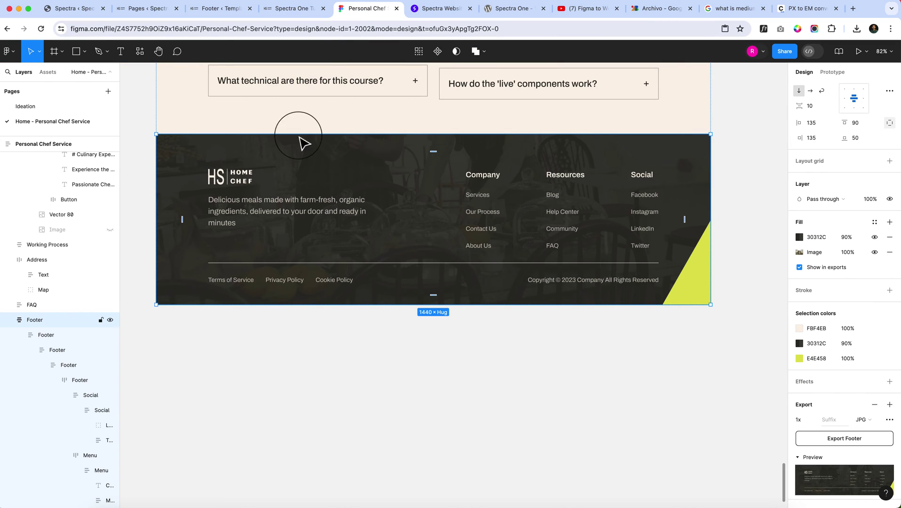
- Check the footer frame's top and left padding values in Figma
click(230, 152)
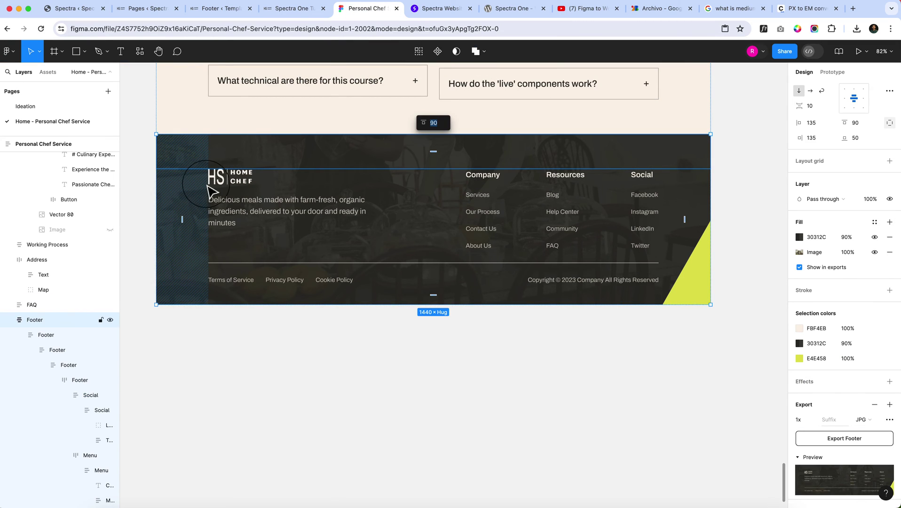
click(167, 232)
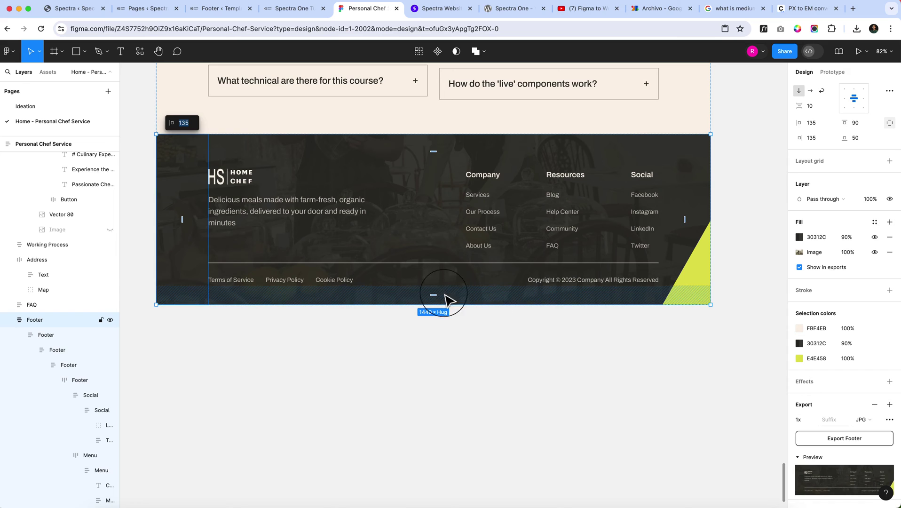
scroll(447, 302, down, 4)
scroll(841, 477, down, 1)
scroll(583, 324, up, 5)
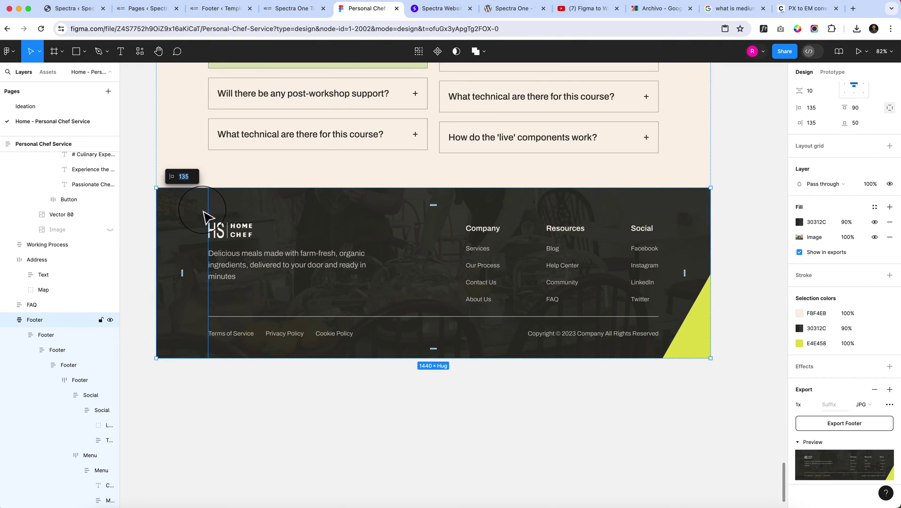
key(Tab)
- Hide the 30312C fill and text layer, export the background photo as JPG, and return to WordPress
click(267, 318)
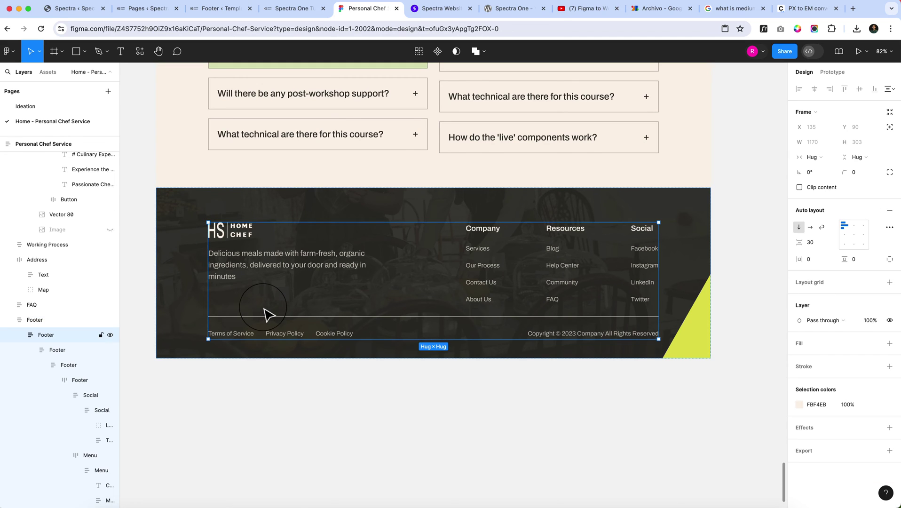
click(51, 320)
scroll(856, 327, down, 5)
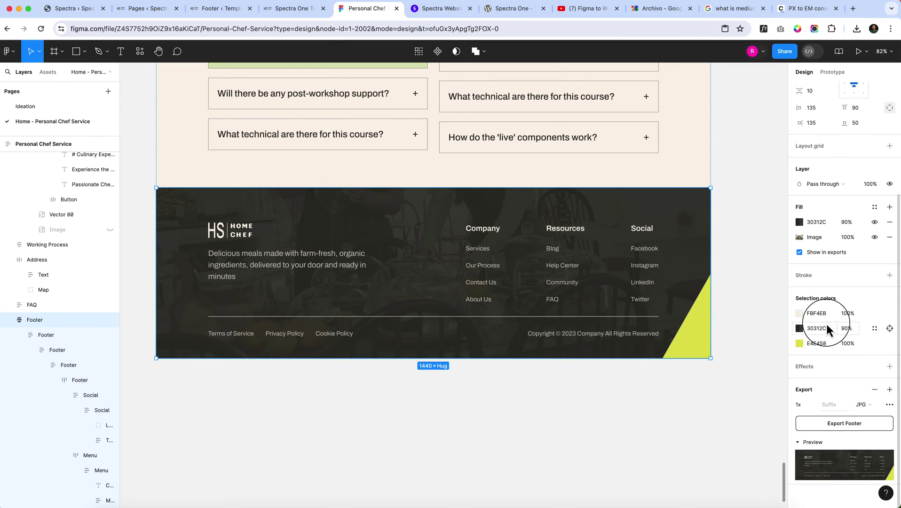
click(874, 222)
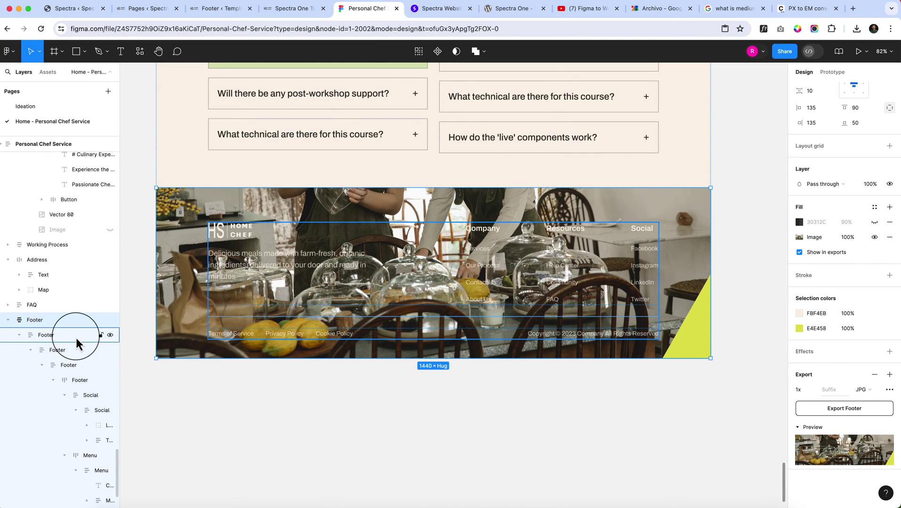
click(110, 335)
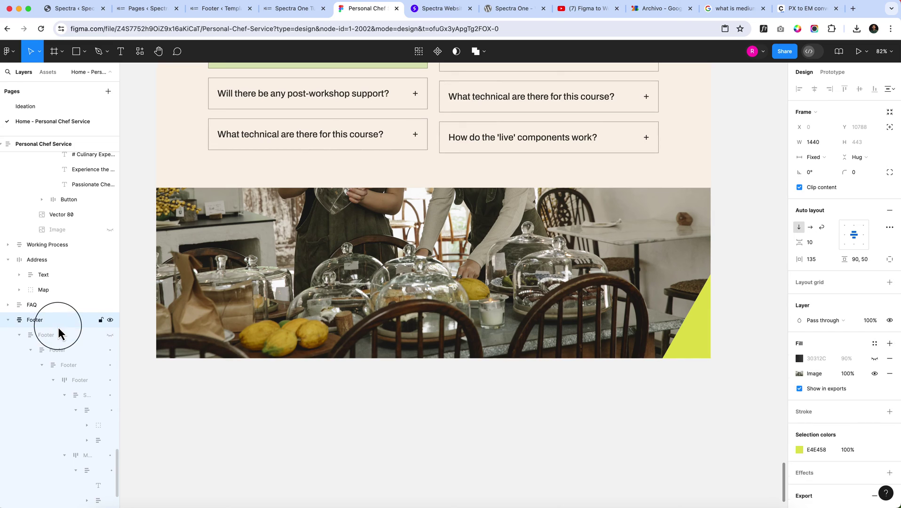
scroll(846, 461, down, 5)
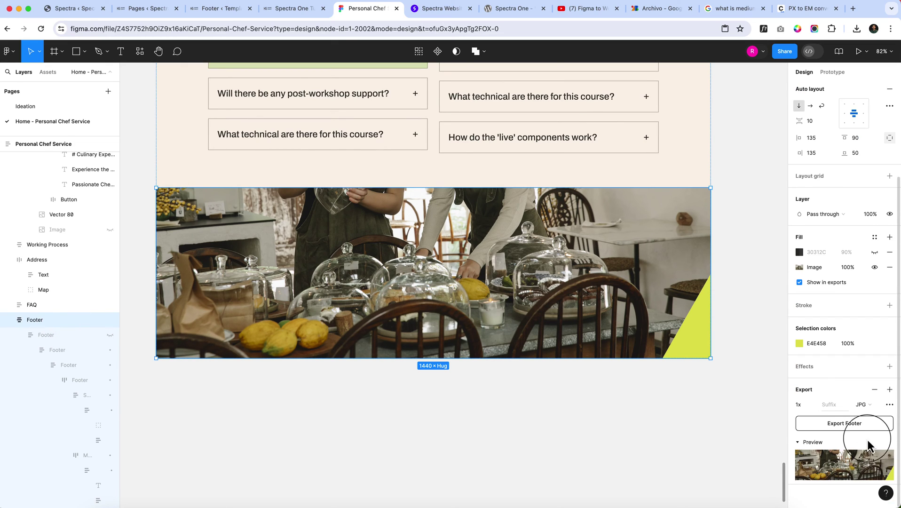
click(845, 423)
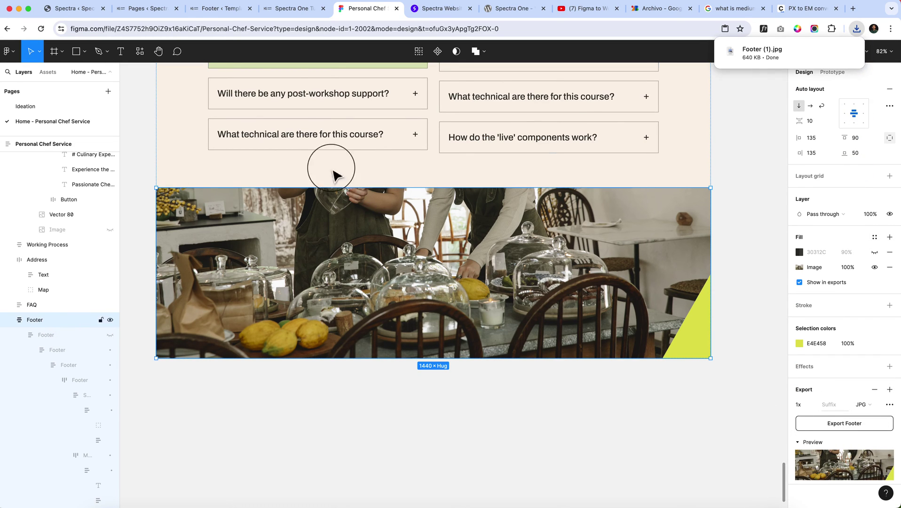
click(217, 9)
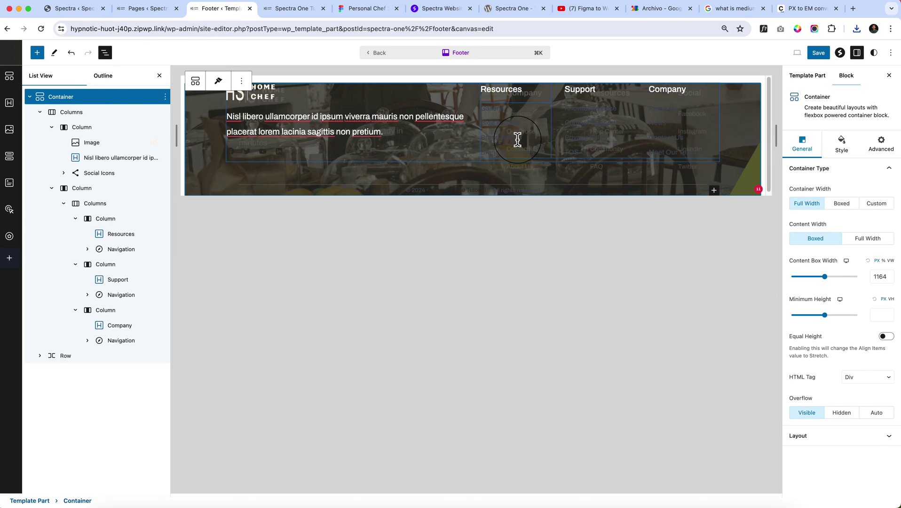
- Replace the footer container's background with the uploaded Footer (1).jpg from downloads
click(95, 111)
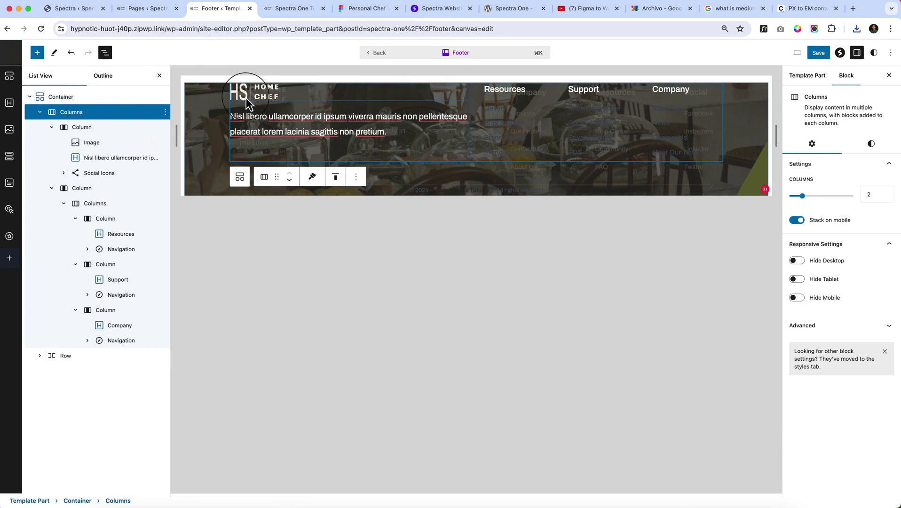
click(104, 97)
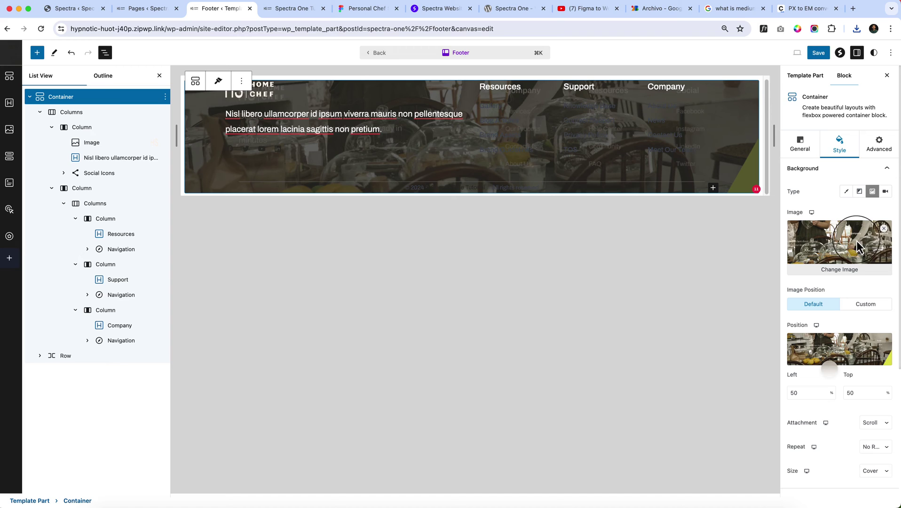
click(848, 277)
click(856, 29)
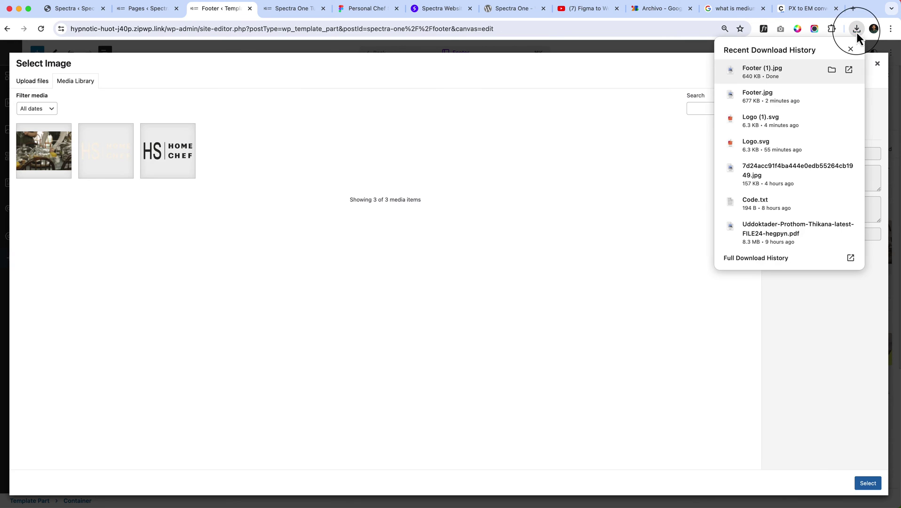
drag(724, 82, 332, 201)
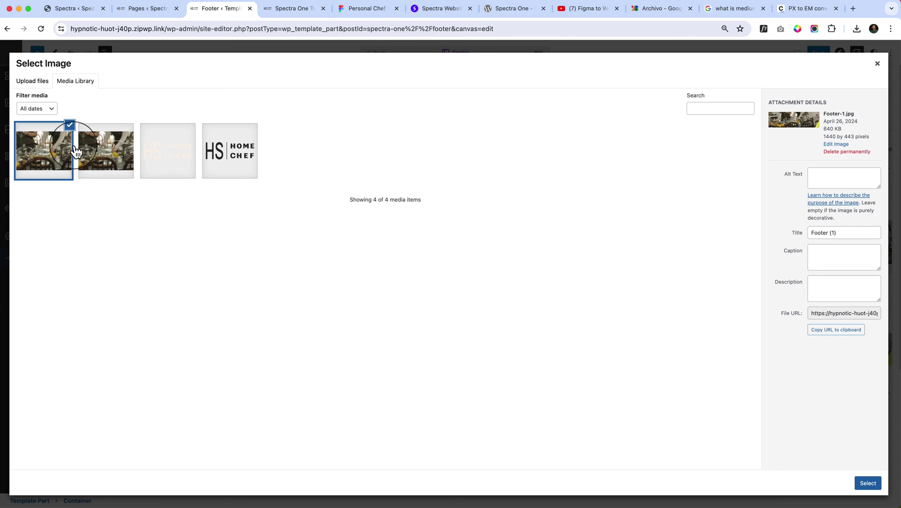
click(868, 482)
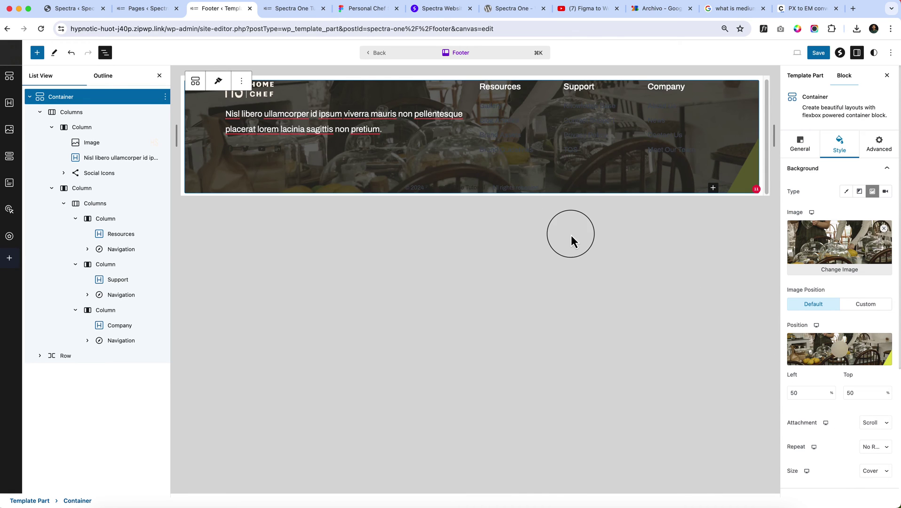
- Set the Resources, Support and Company navigation links' text colour to white
click(505, 109)
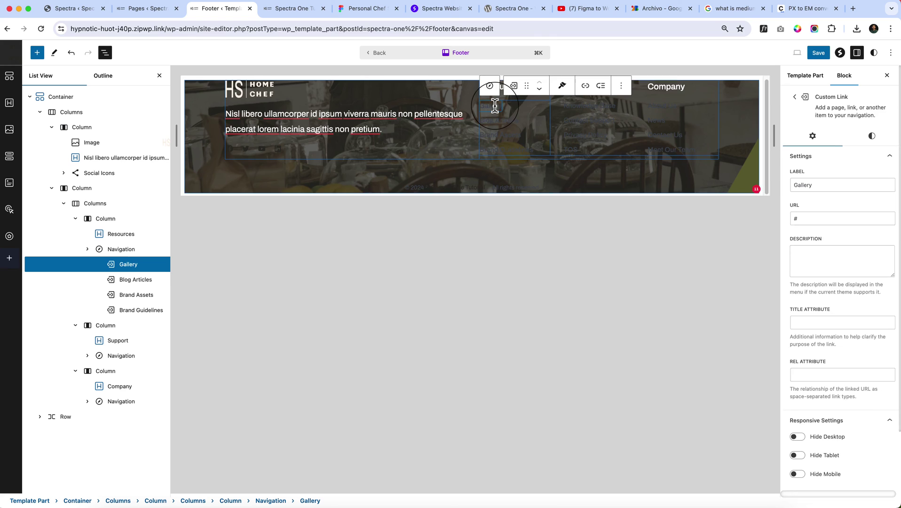
click(136, 251)
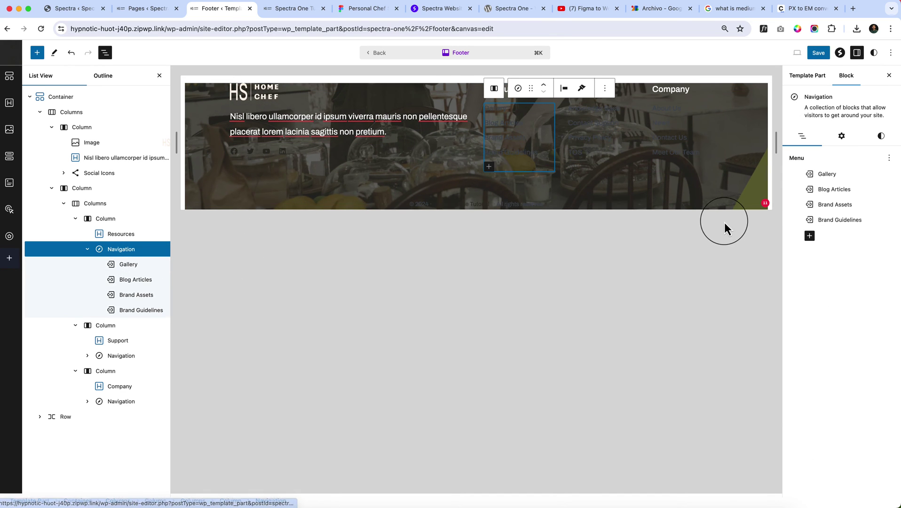
click(841, 141)
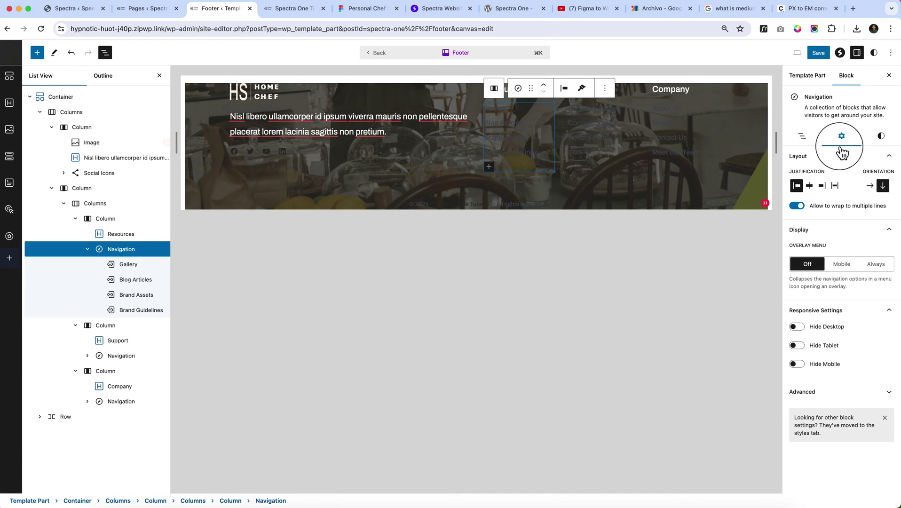
click(881, 135)
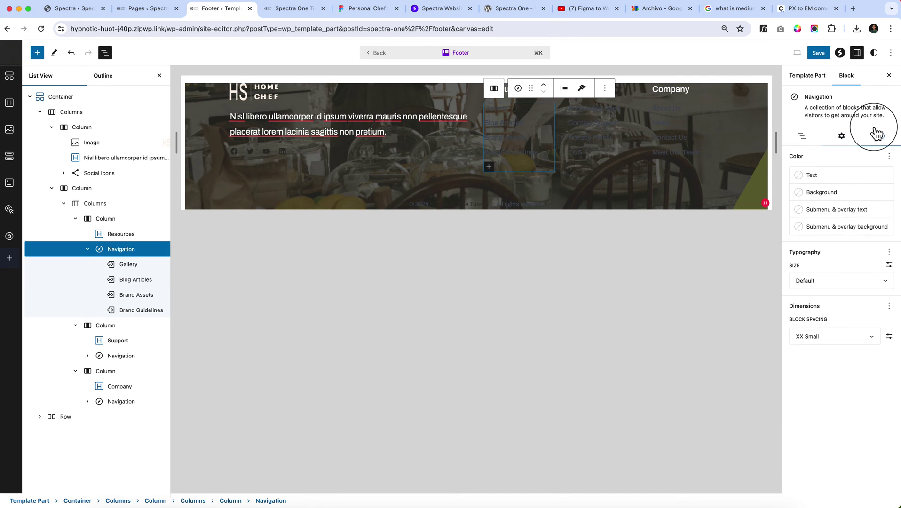
click(827, 180)
click(744, 251)
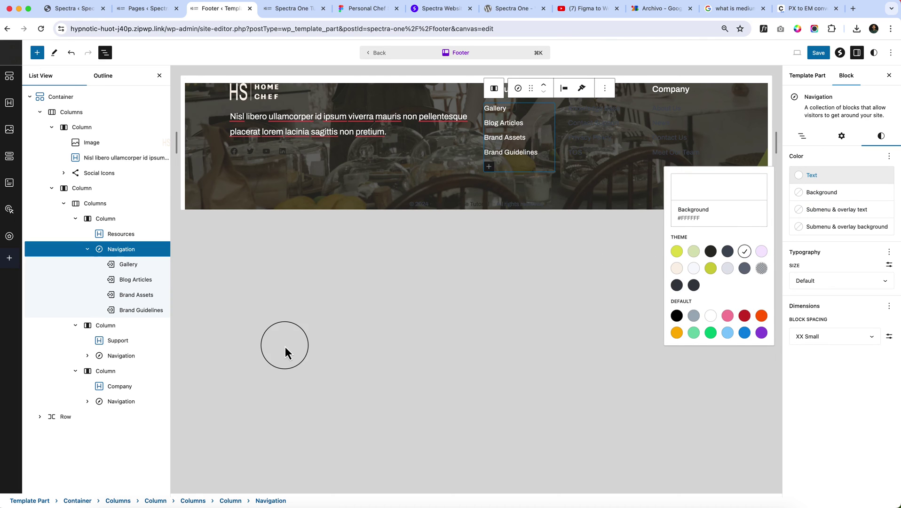
click(141, 356)
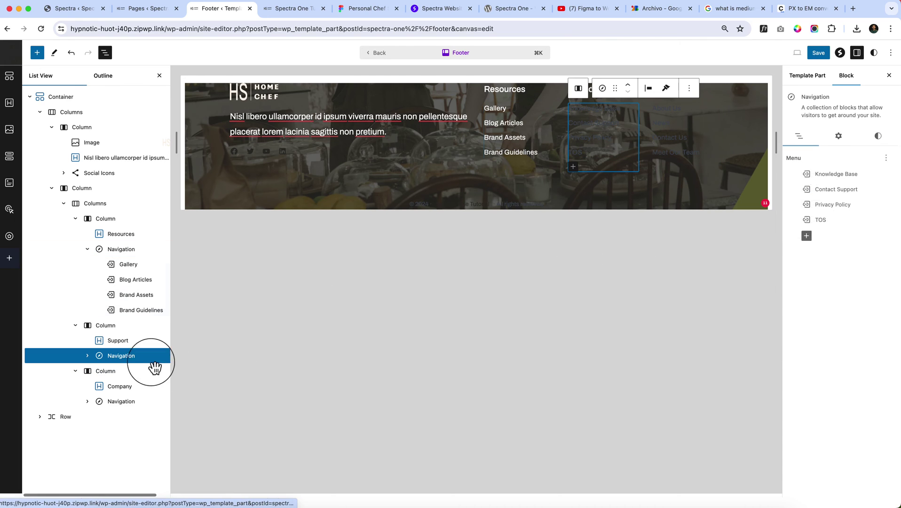
click(882, 135)
click(825, 176)
click(744, 251)
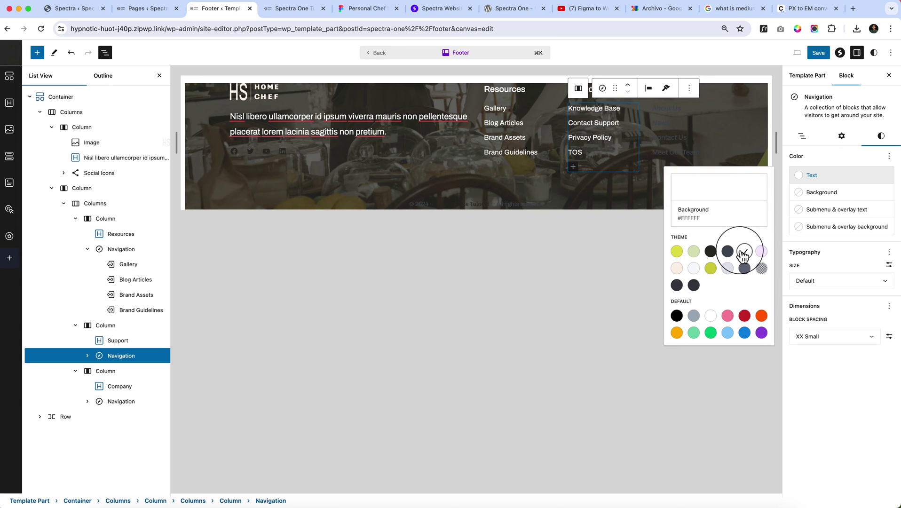
click(142, 402)
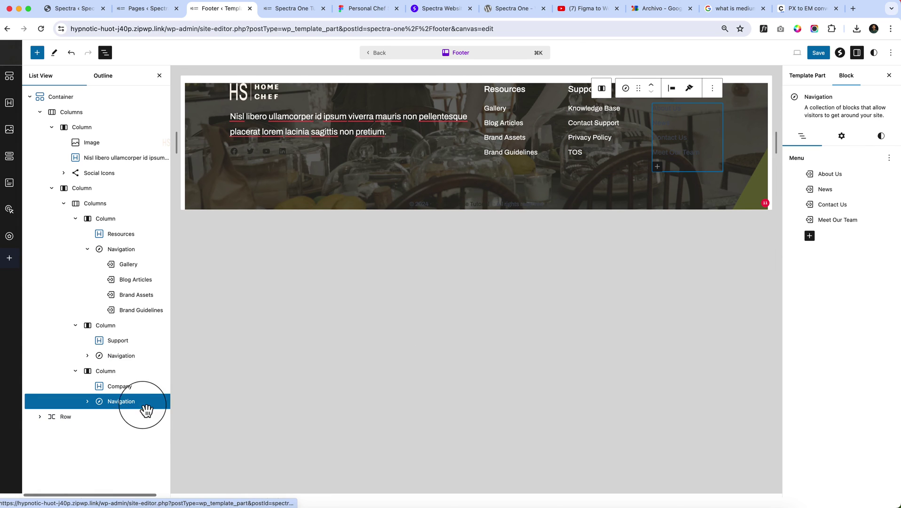
click(894, 141)
click(835, 177)
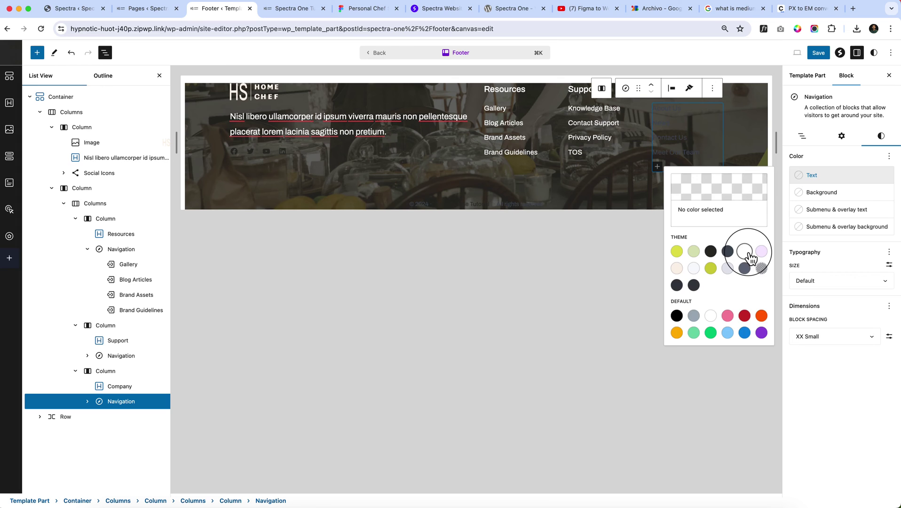
click(746, 254)
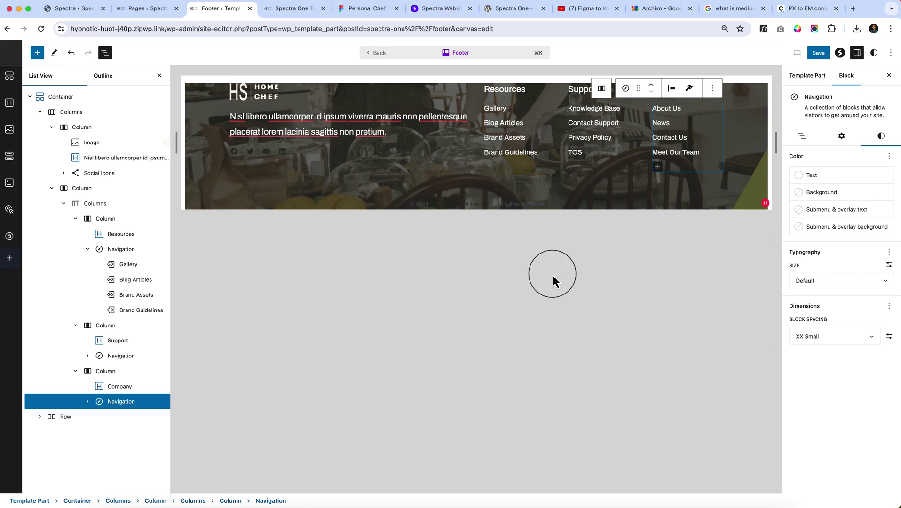
- Make the copyright row's text white
click(420, 202)
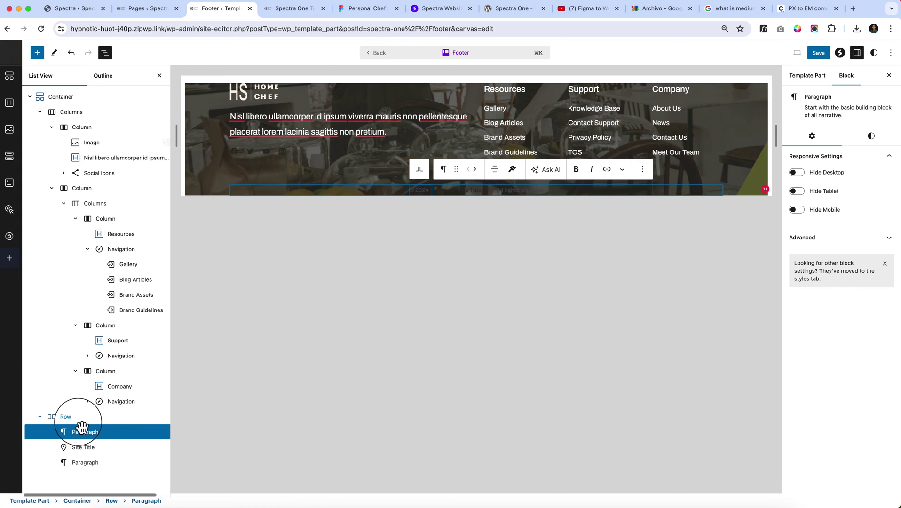
click(64, 417)
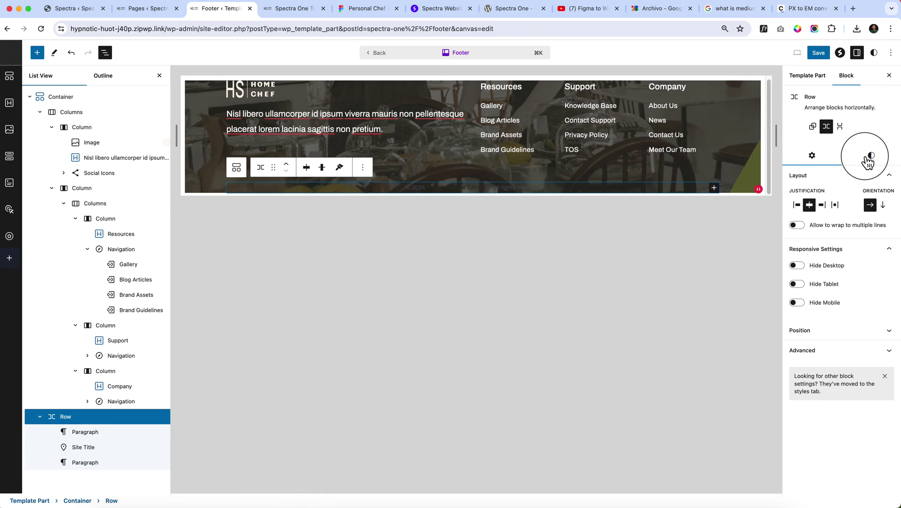
click(868, 156)
click(835, 194)
click(743, 270)
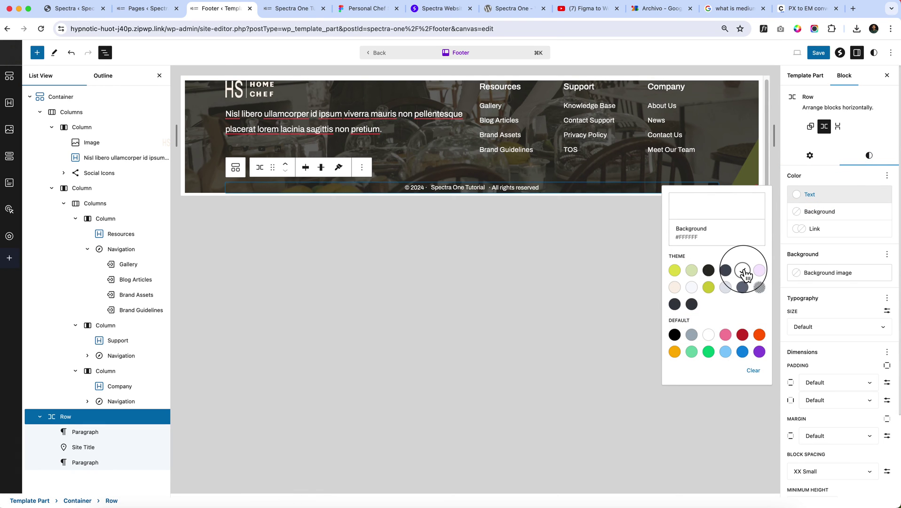
click(553, 279)
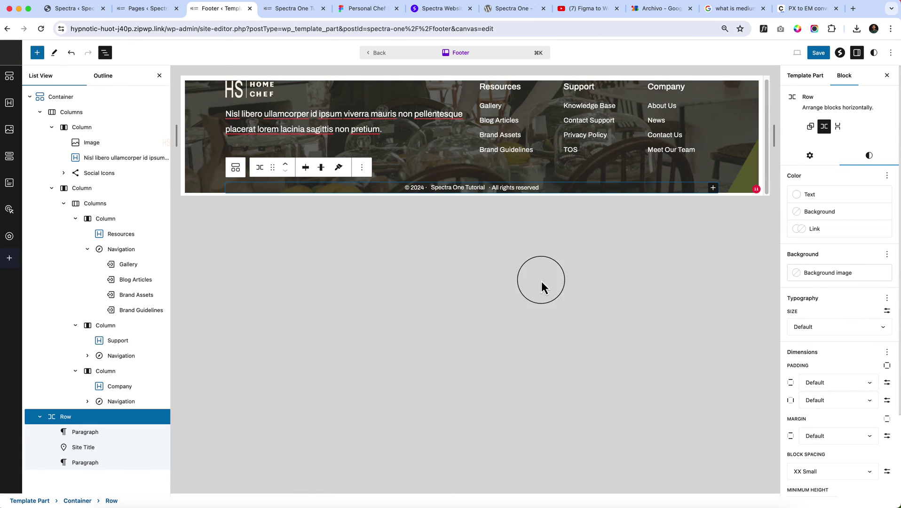
- Give the footer container 120 px top and 20 px right, bottom, left padding, then return to Figma
click(58, 96)
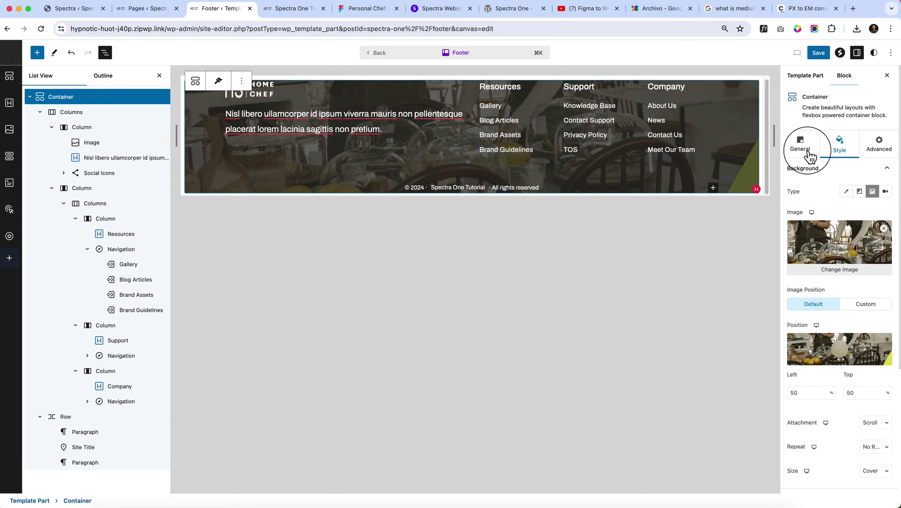
scroll(803, 407, down, 4)
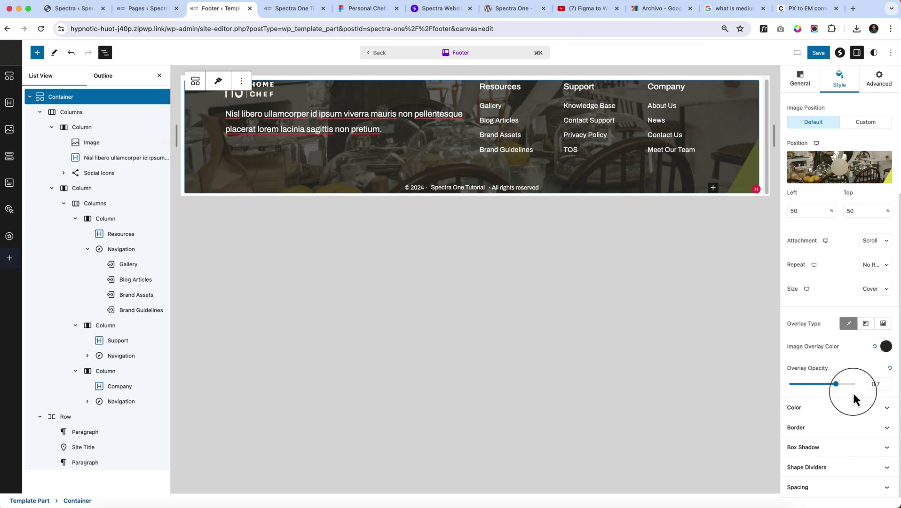
click(814, 489)
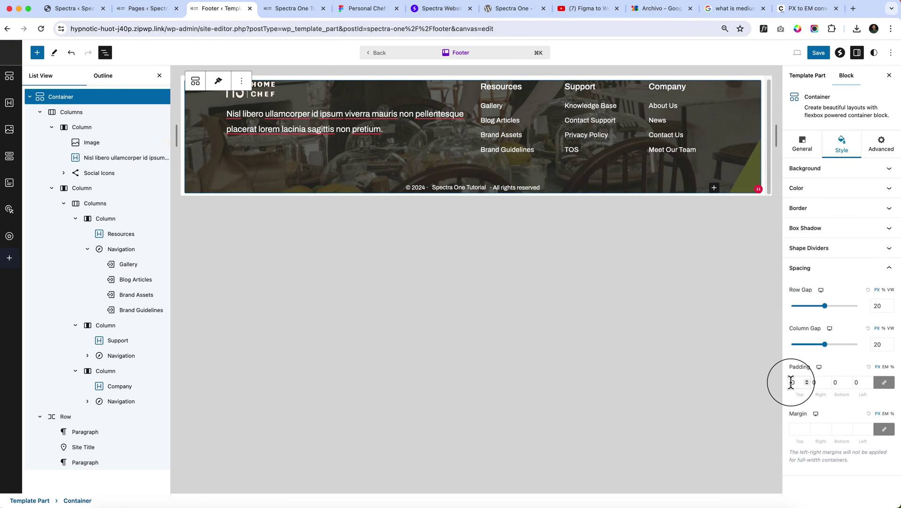
text(20)
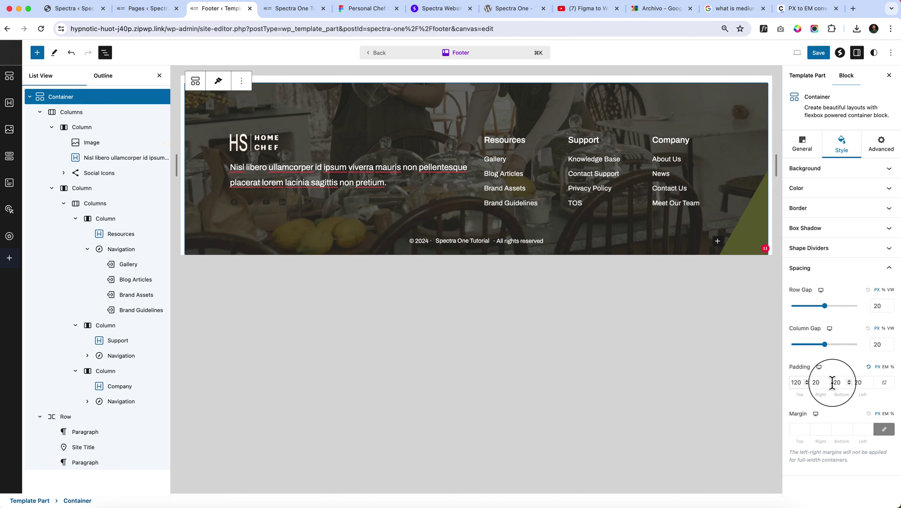
click(293, 9)
click(352, 9)
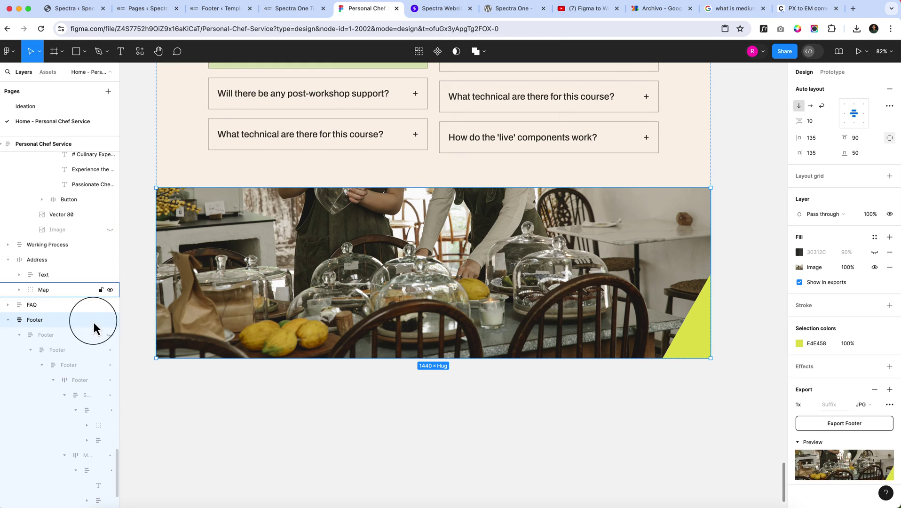
- Unhide the footer text and 30312C fill, read the 90 top / 50 bottom padding, then return to WordPress
click(111, 335)
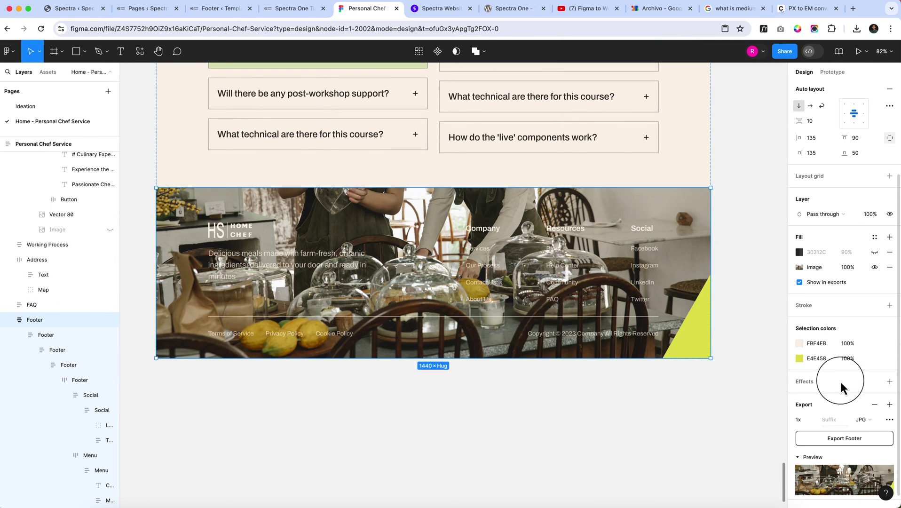
click(875, 252)
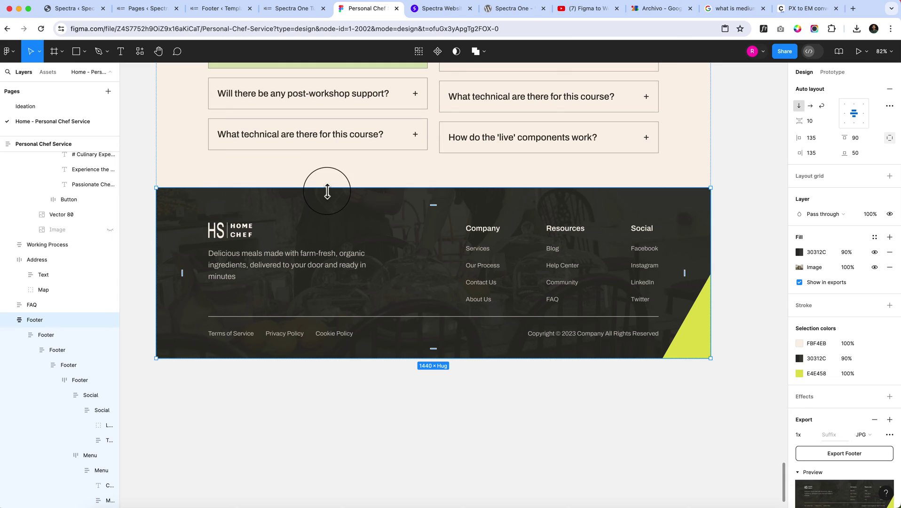
click(357, 210)
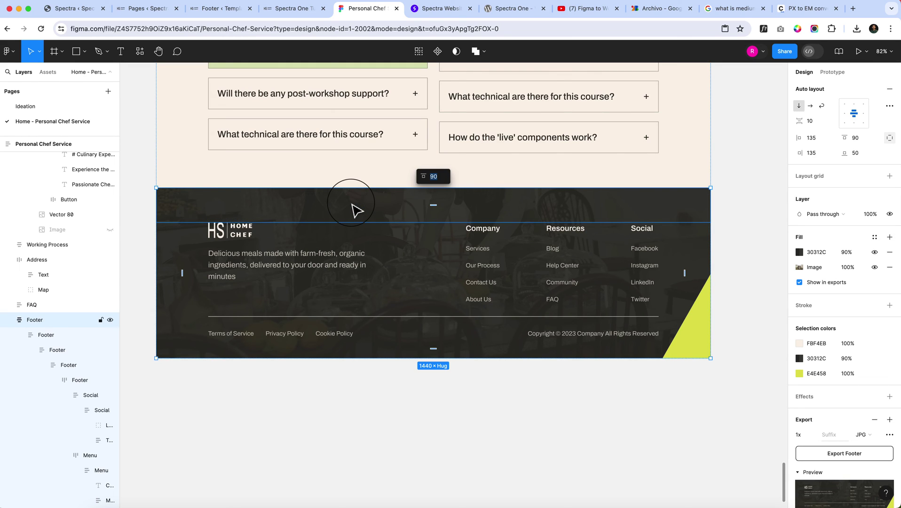
click(413, 353)
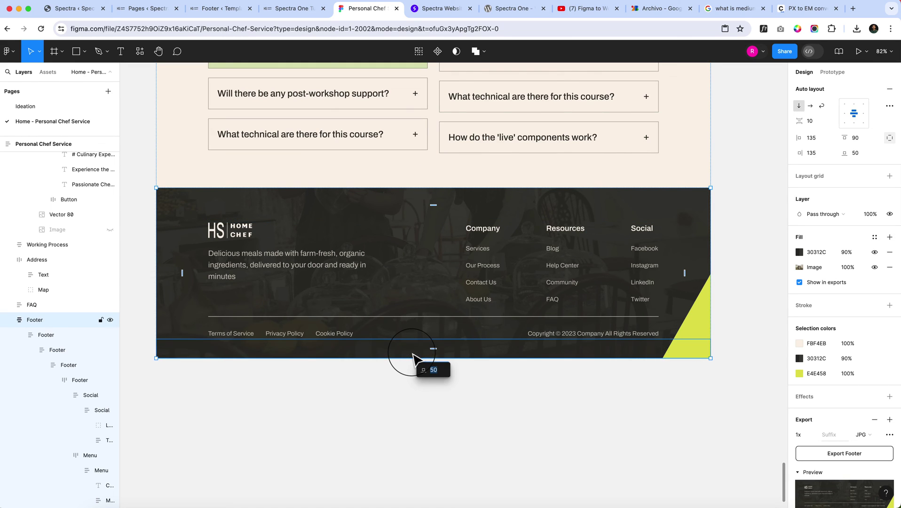
click(273, 10)
click(227, 11)
- Set the footer Container padding to 90 top and 50 bottom
click(802, 383)
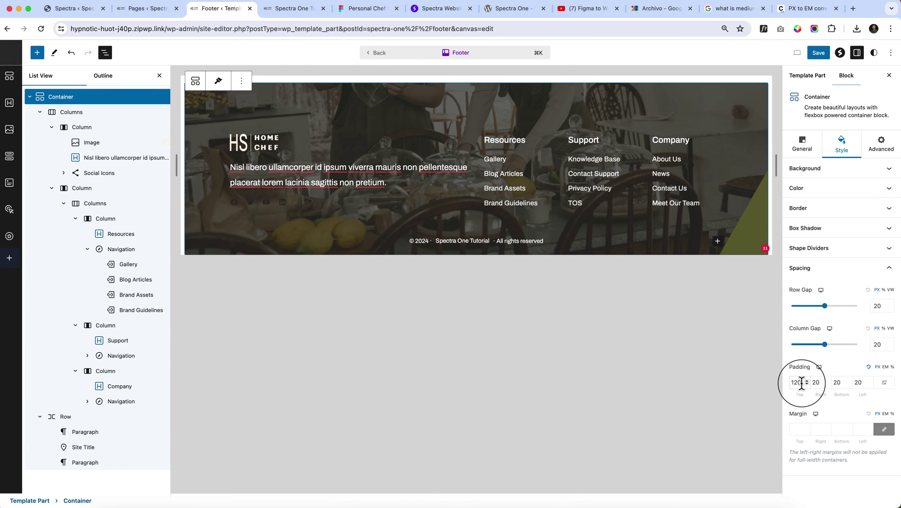
text(90)
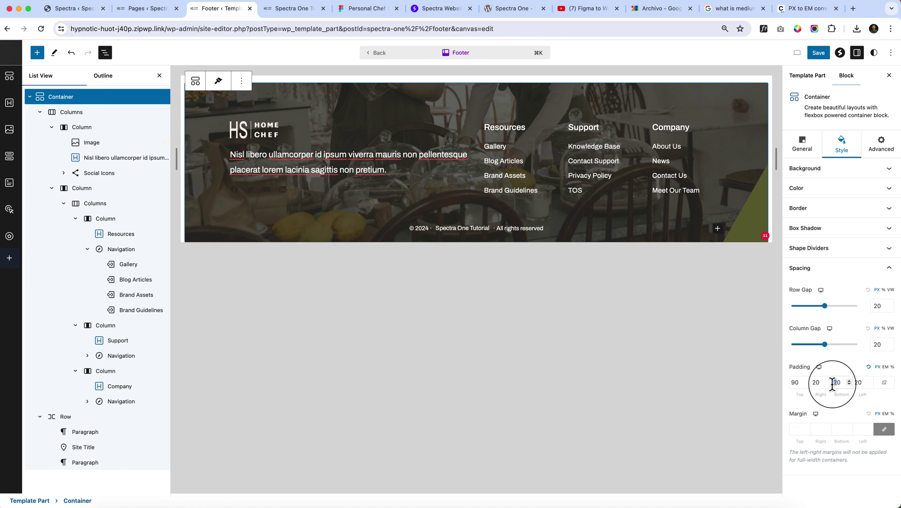
text(50)
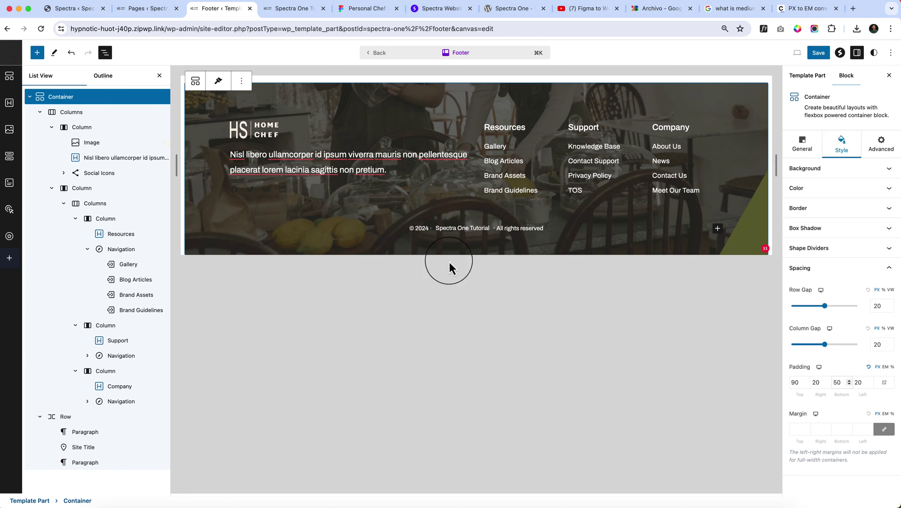
click(96, 115)
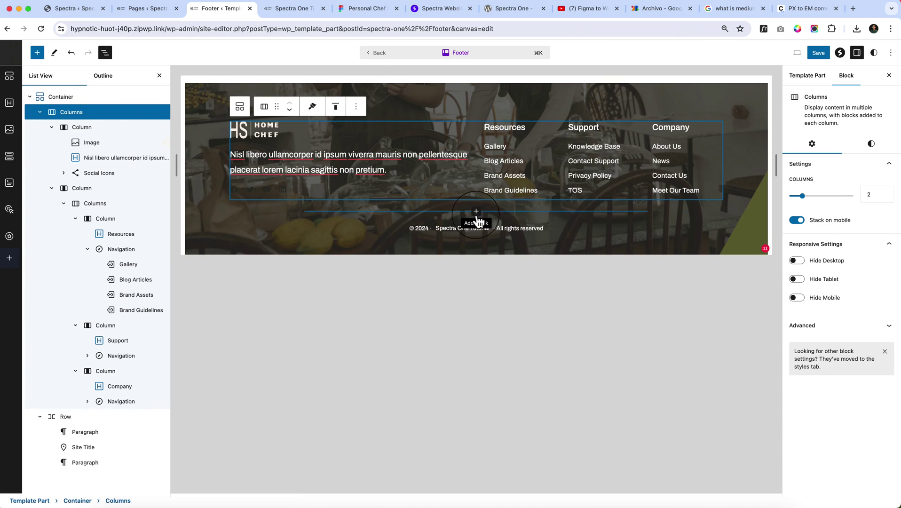
- Give the footer Columns a 1 px bottom border in the grey Body colour (#4B5563)
click(84, 421)
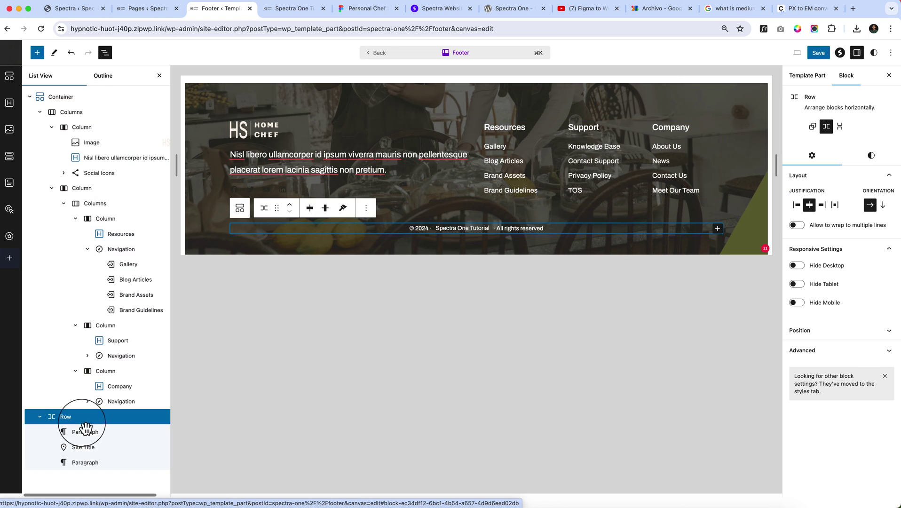
click(98, 117)
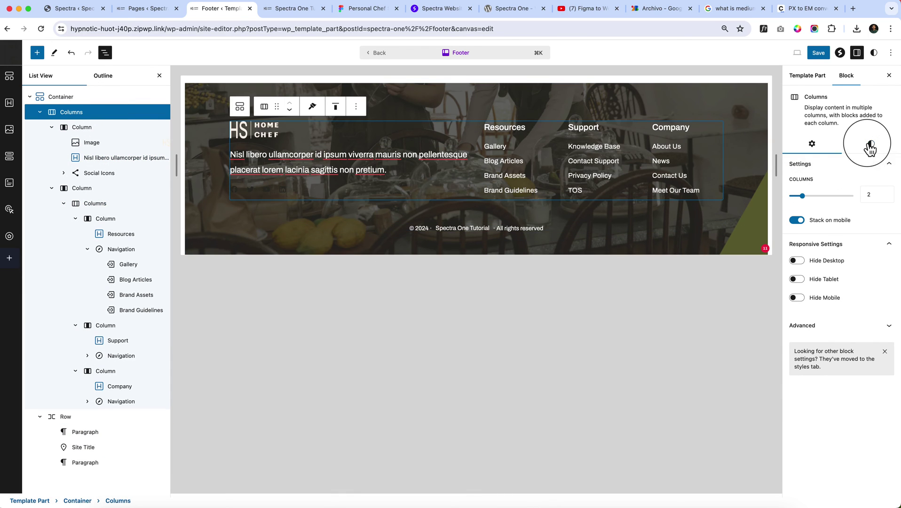
click(869, 144)
scroll(876, 452, down, 3)
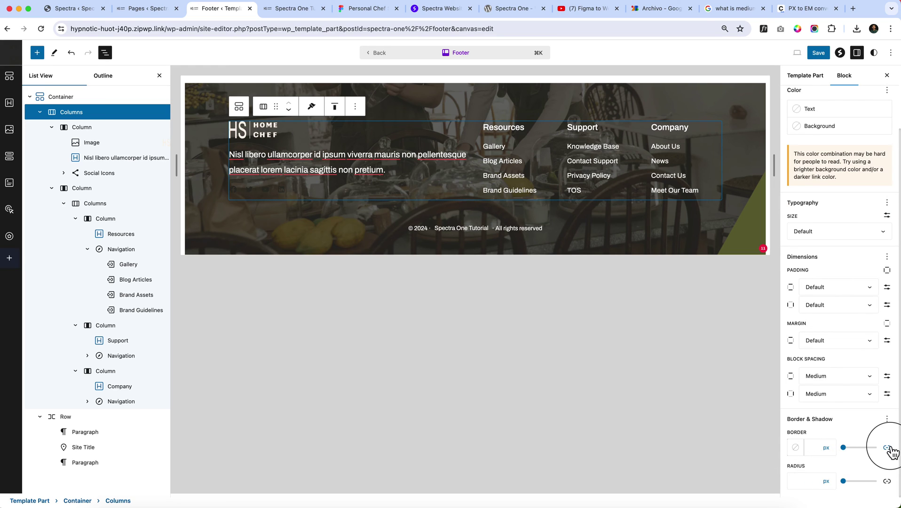
click(888, 449)
scroll(842, 452, down, 2)
click(824, 447)
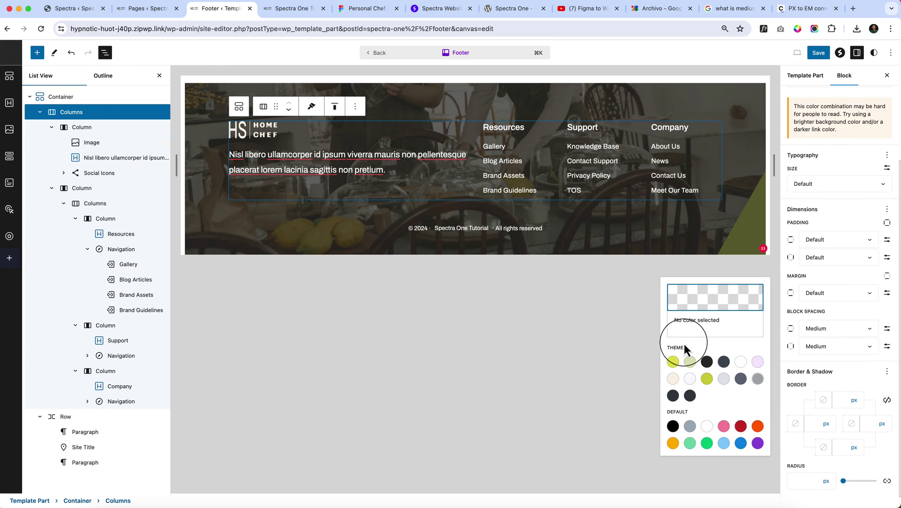
click(707, 361)
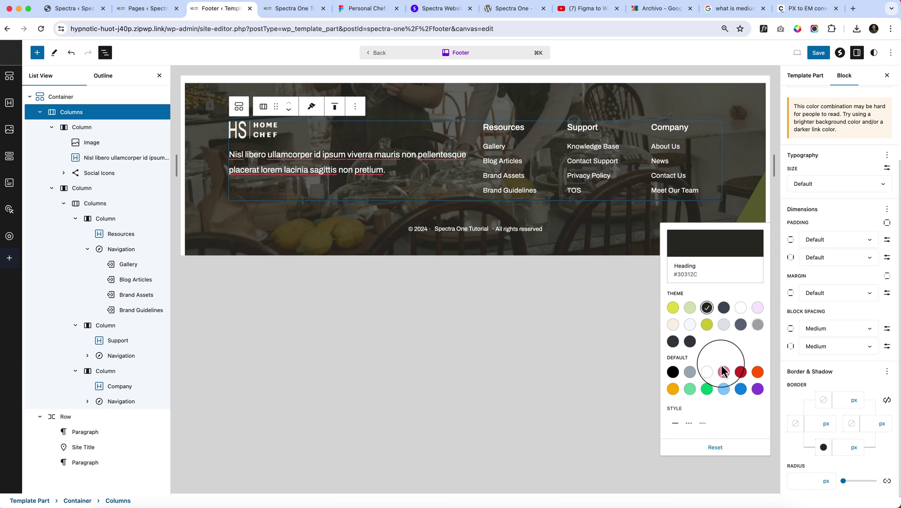
click(724, 307)
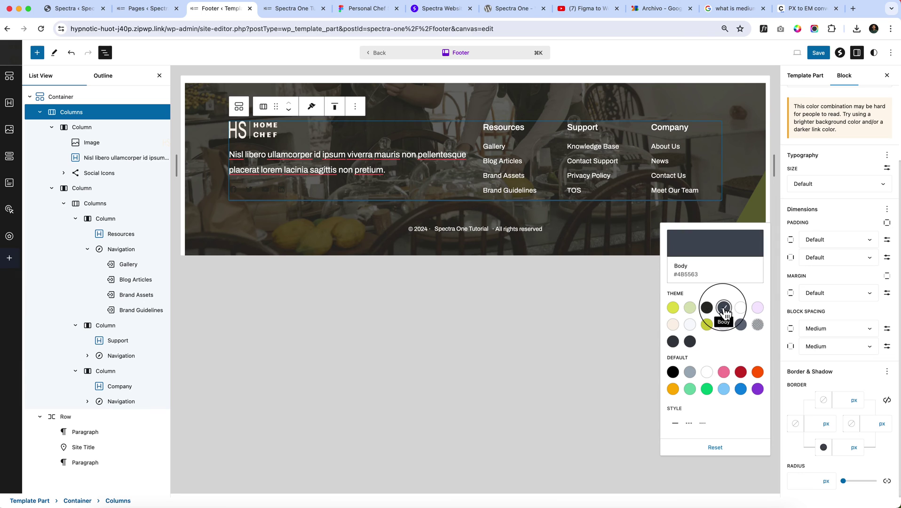
click(844, 447)
text(1)
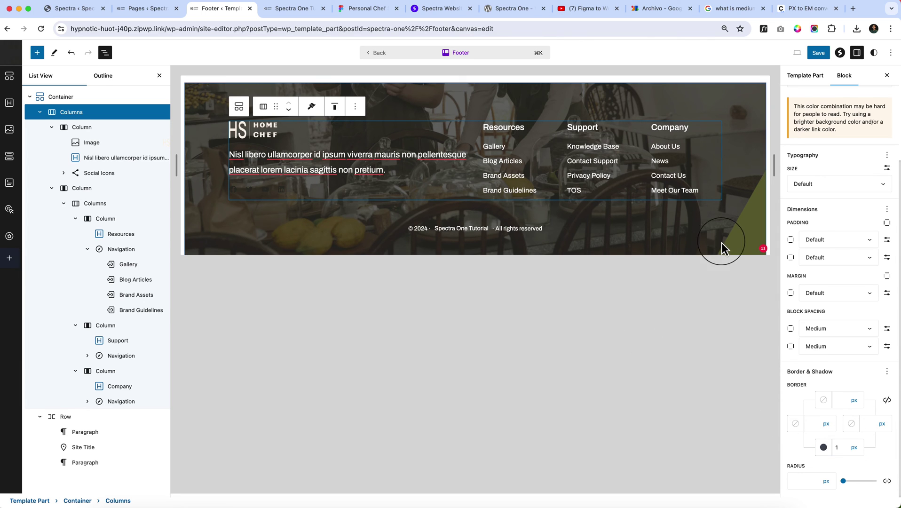
- Compare the footer against the live home page and the Figma design
click(695, 235)
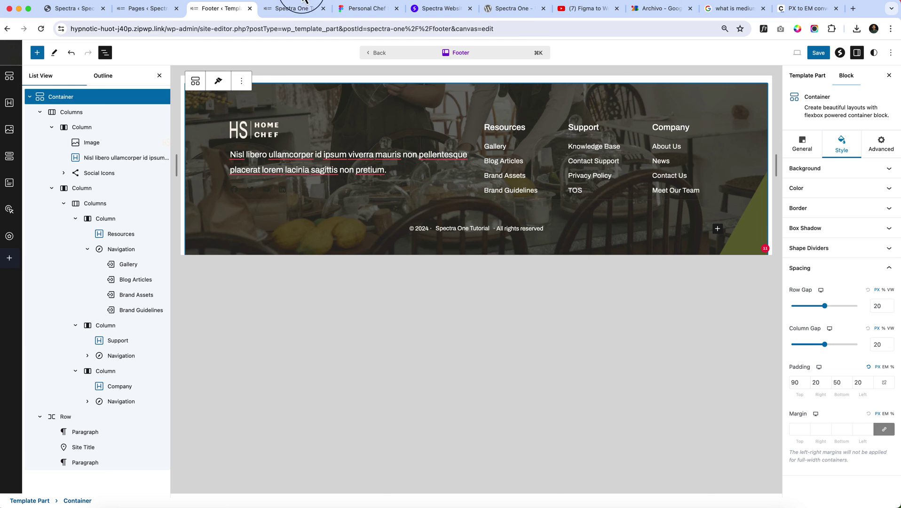
click(277, 8)
click(369, 10)
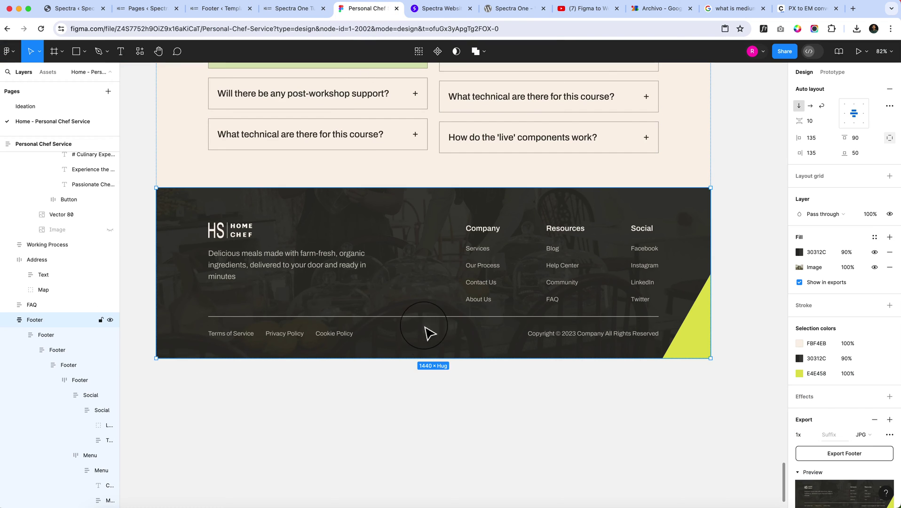
click(219, 10)
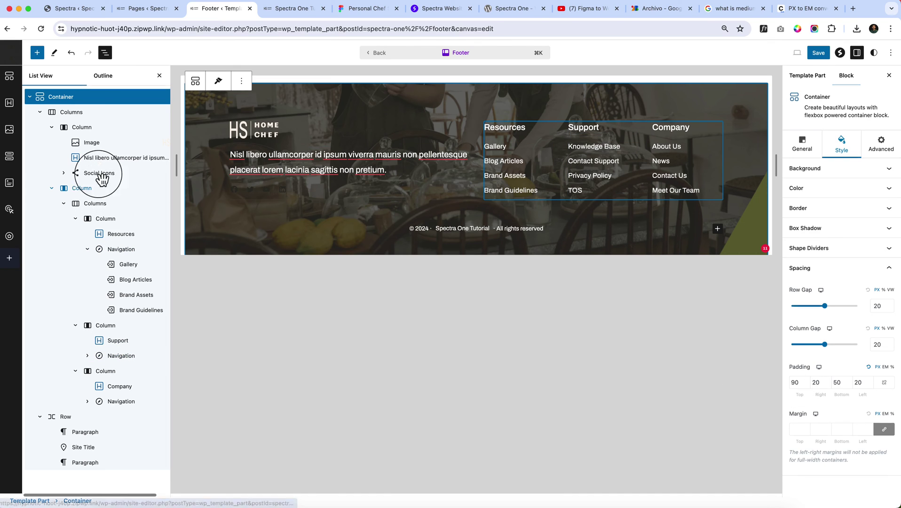
- Switch the Columns block's bottom border colour from Body grey to a light theme swatch
click(101, 127)
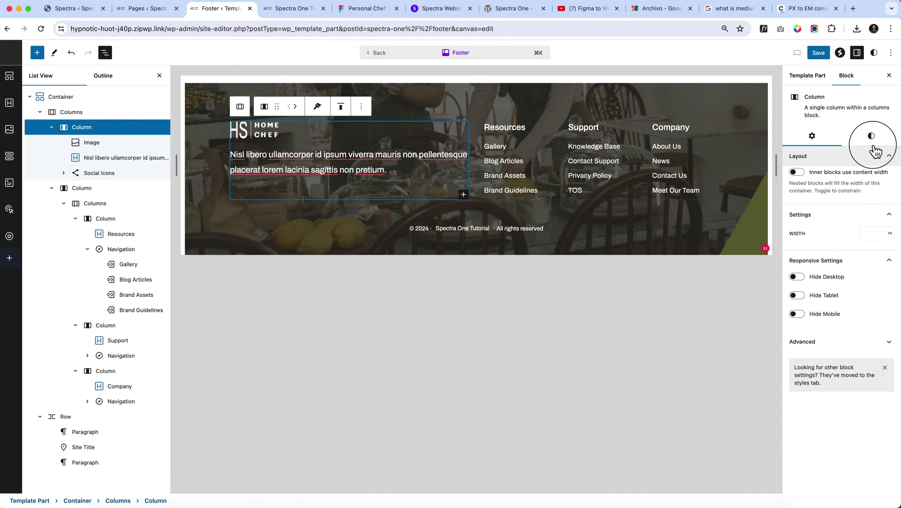
click(871, 136)
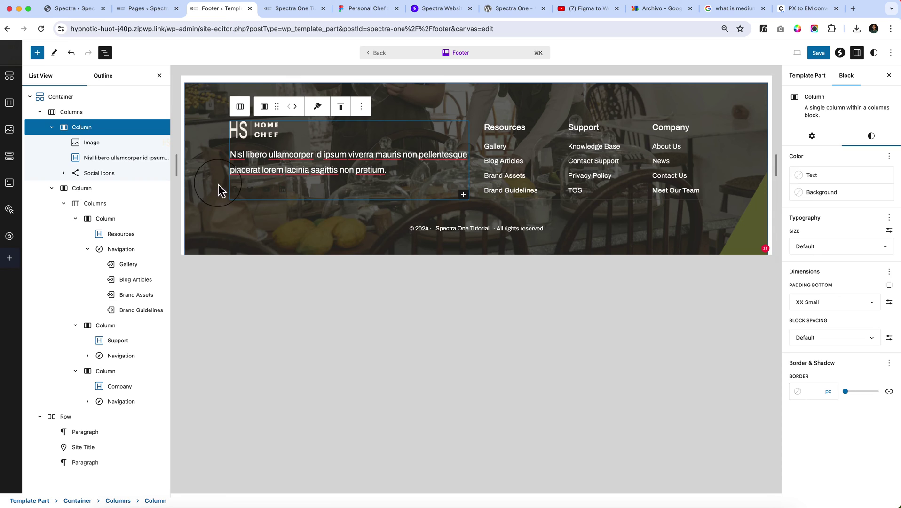
click(87, 113)
click(870, 143)
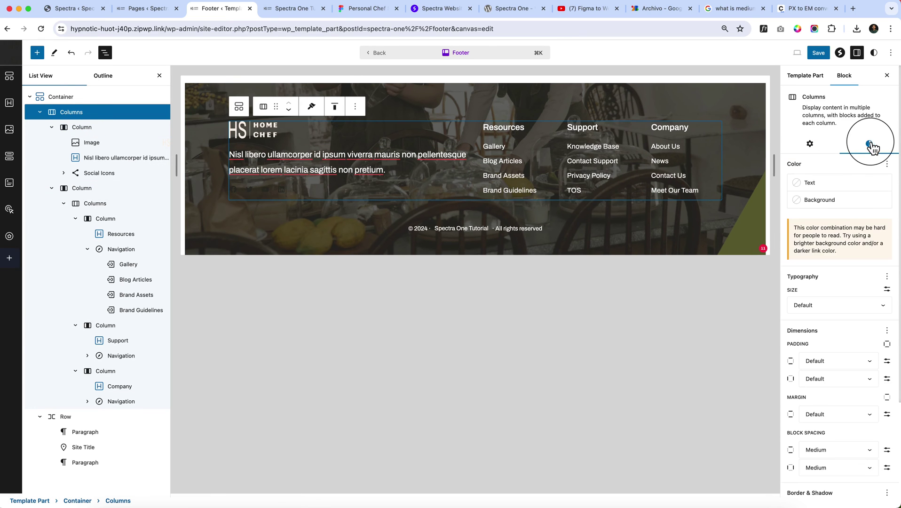
scroll(858, 454, down, 5)
click(821, 449)
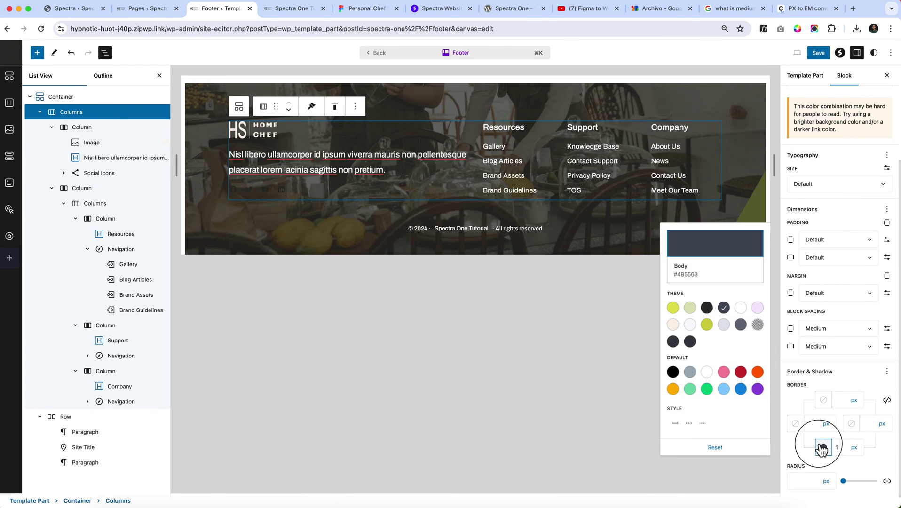
click(690, 324)
click(507, 325)
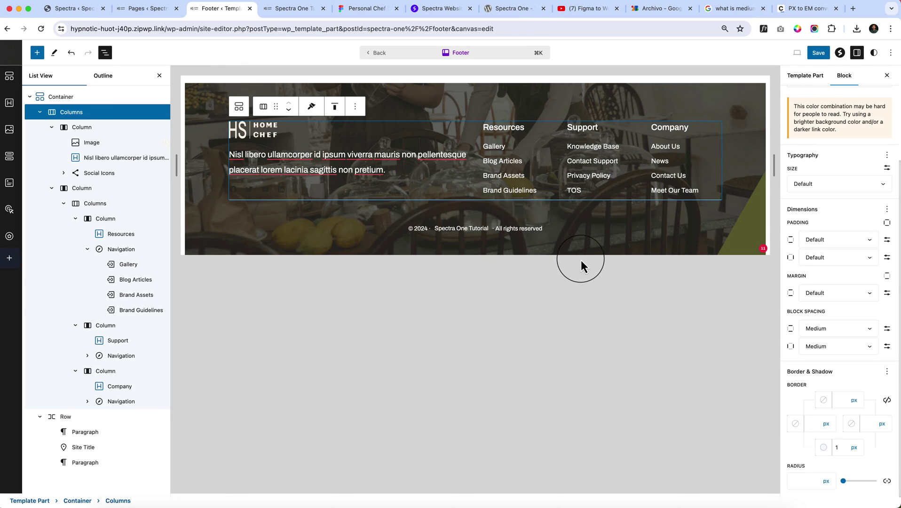
click(576, 326)
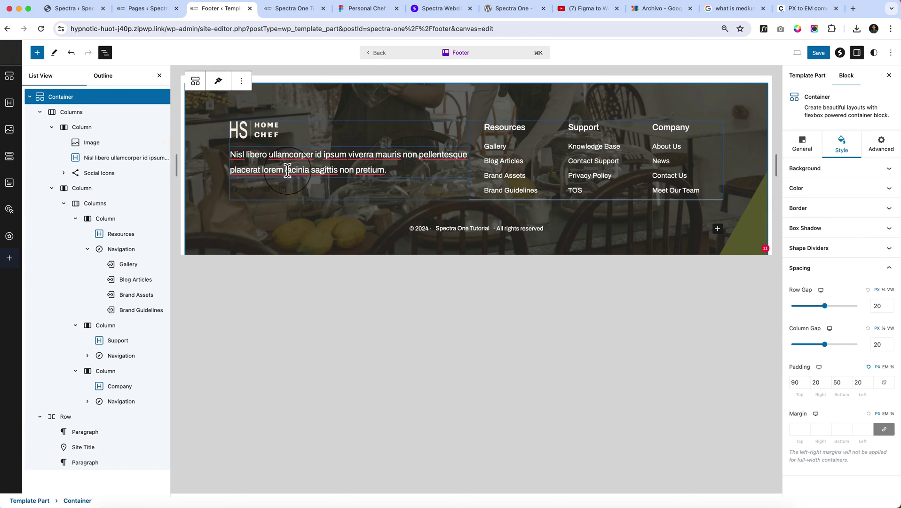
- Set the Social Icons block's icon colour to the white theme swatch
click(295, 188)
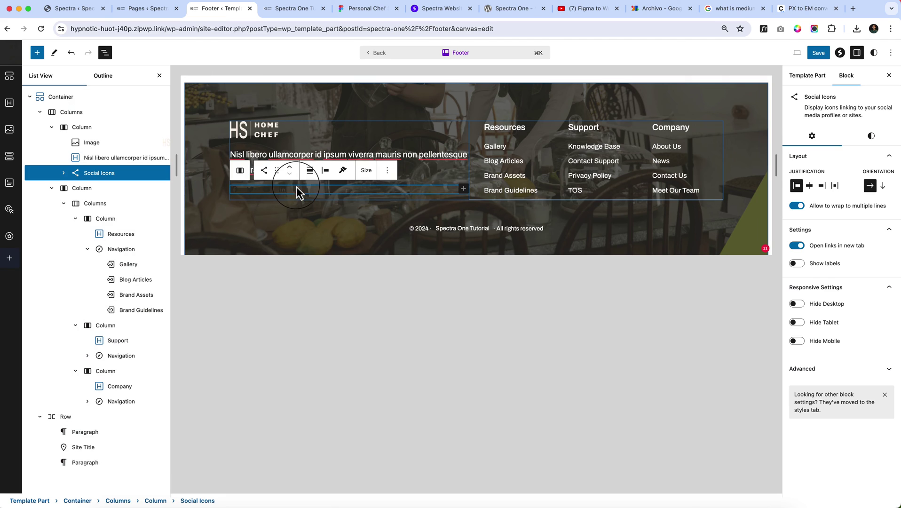
click(871, 136)
click(820, 240)
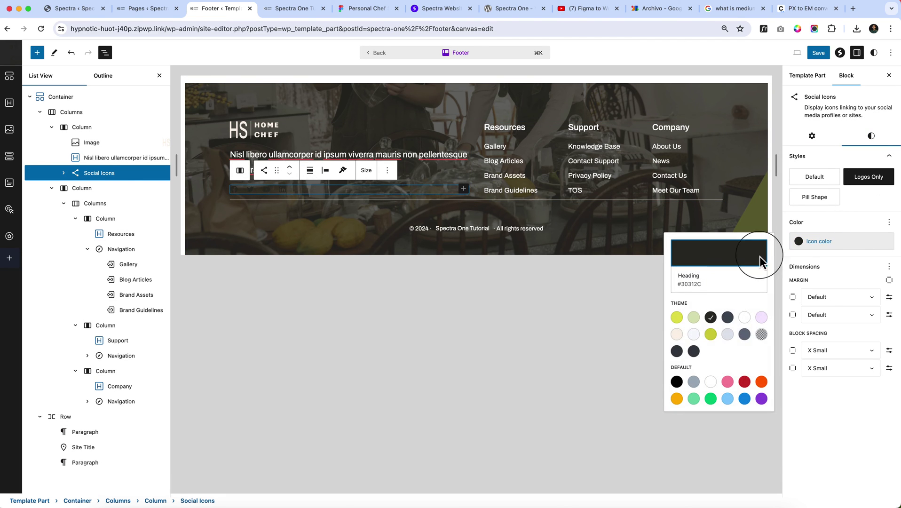
click(745, 317)
click(524, 310)
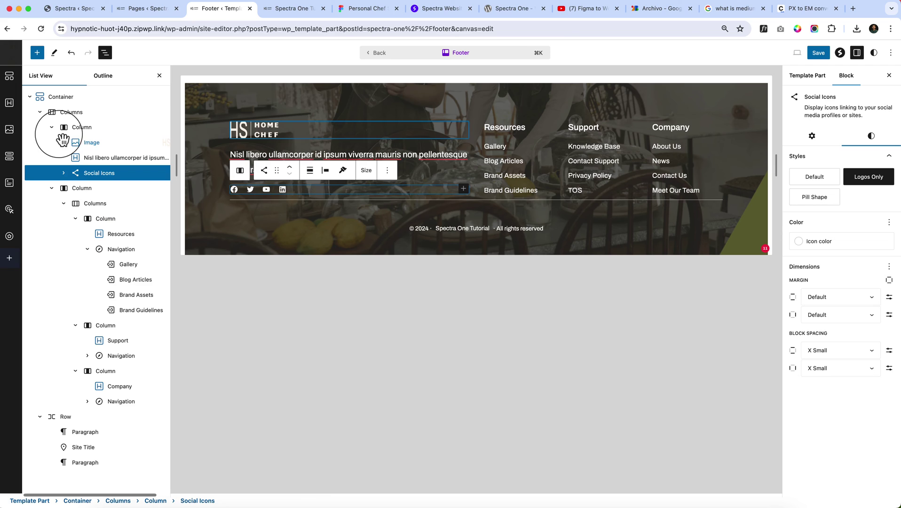
click(75, 113)
- Restrict the Columns padding to the bottom side and set it to Small
click(875, 149)
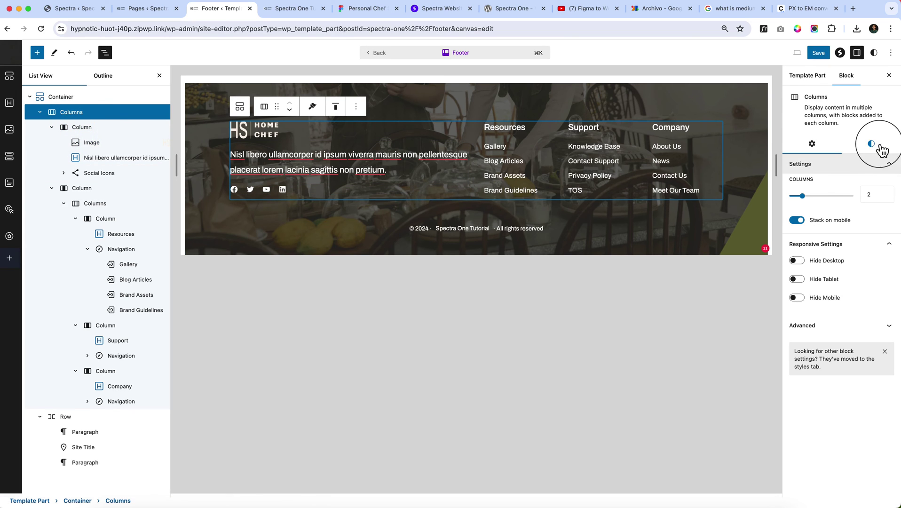
scroll(868, 404, down, 3)
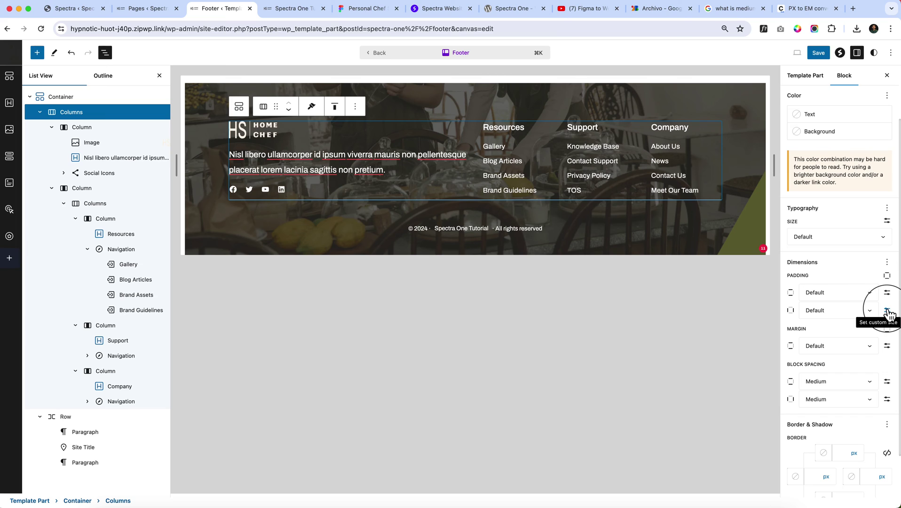
click(887, 292)
click(887, 293)
click(887, 276)
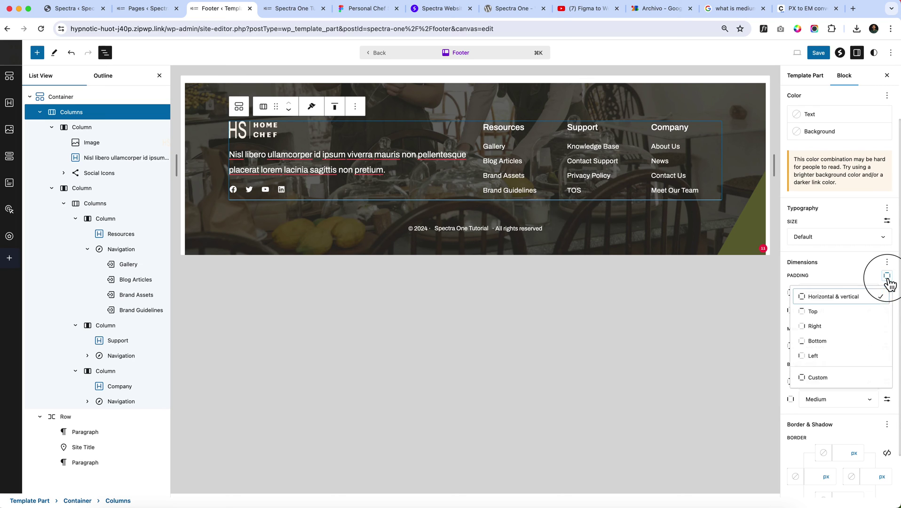
click(823, 341)
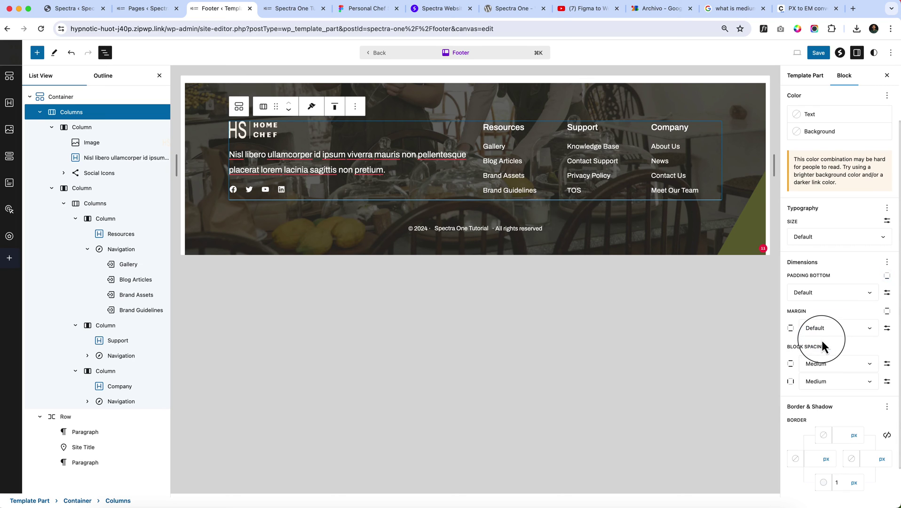
click(827, 292)
click(807, 403)
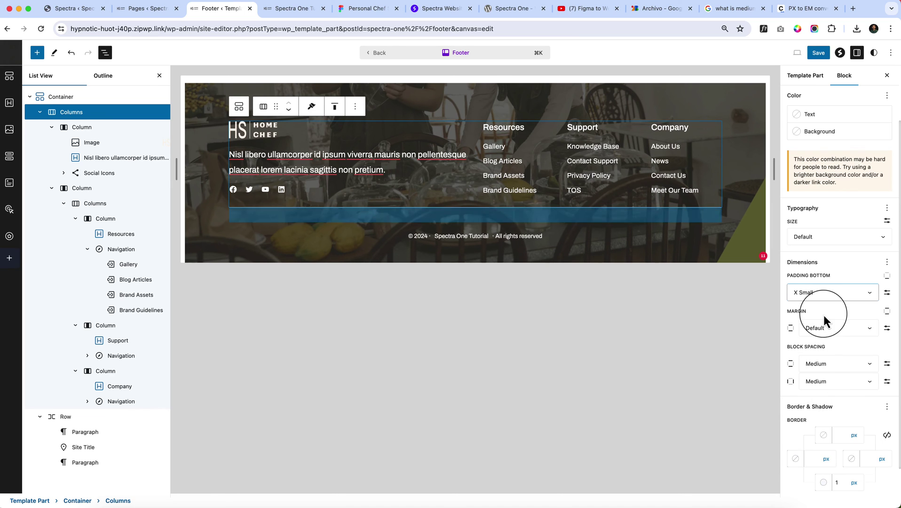
click(825, 297)
click(803, 418)
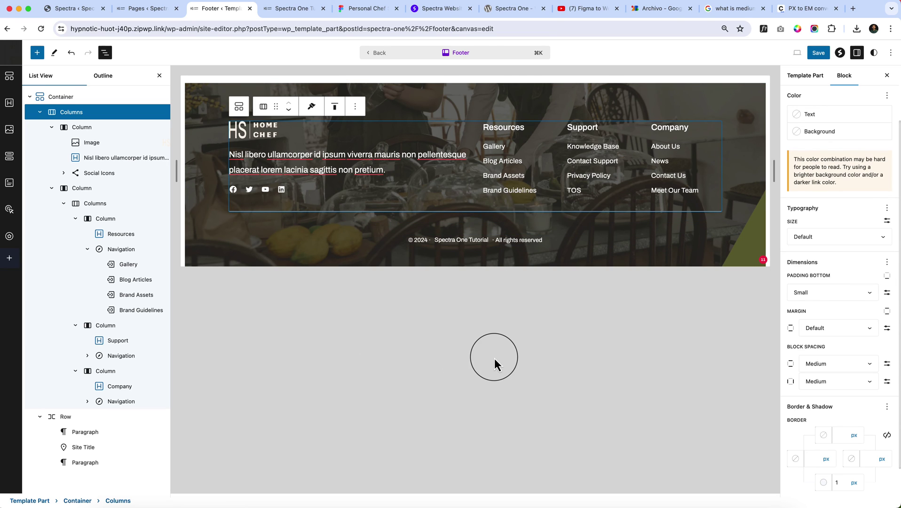
click(745, 188)
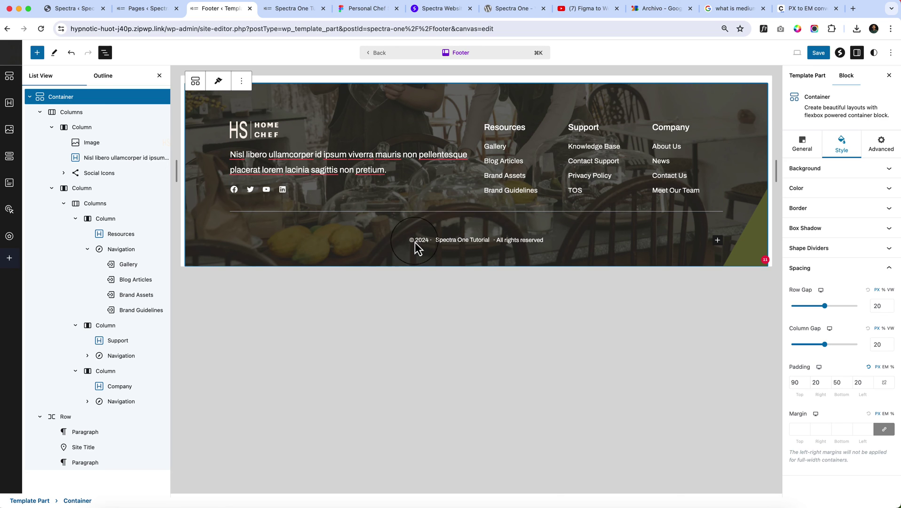
- Switch the left footer column's padding side control from Bottom to Right
click(89, 127)
click(86, 112)
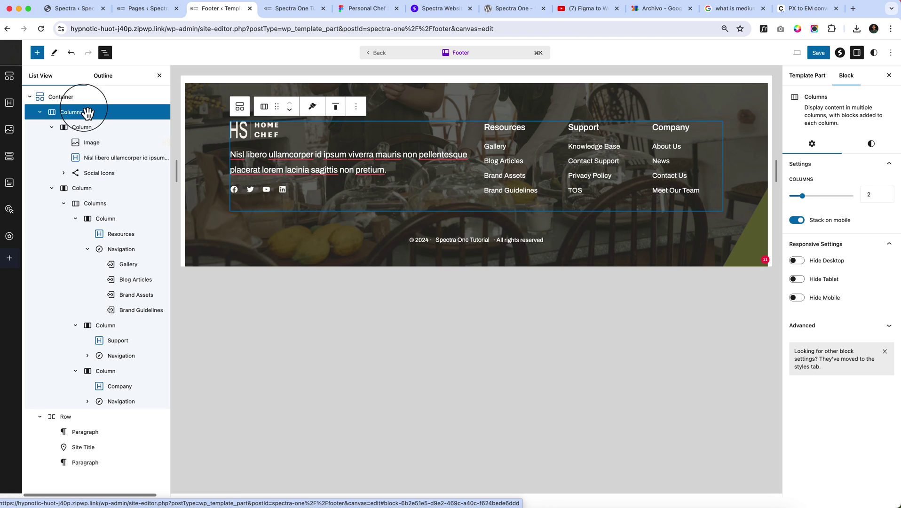
click(68, 131)
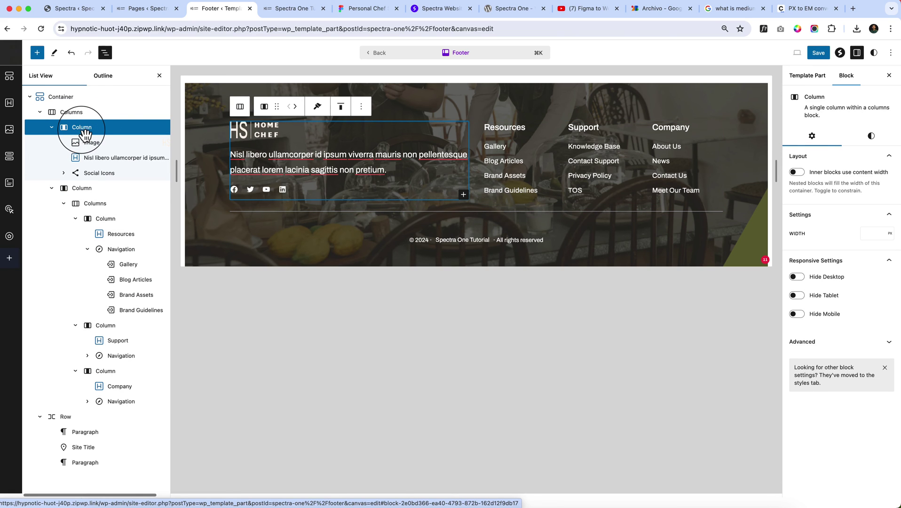
click(872, 136)
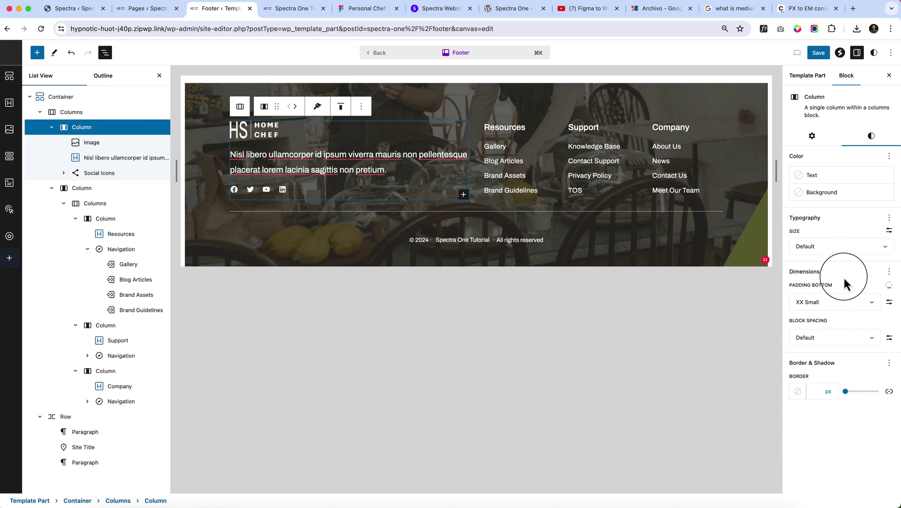
click(889, 285)
click(825, 338)
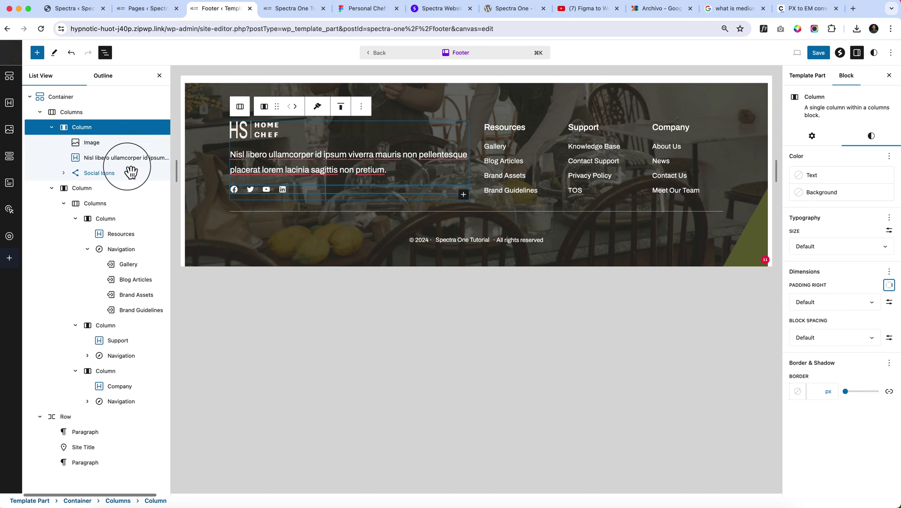
- Set the intro Heading's right margin to 120
click(107, 164)
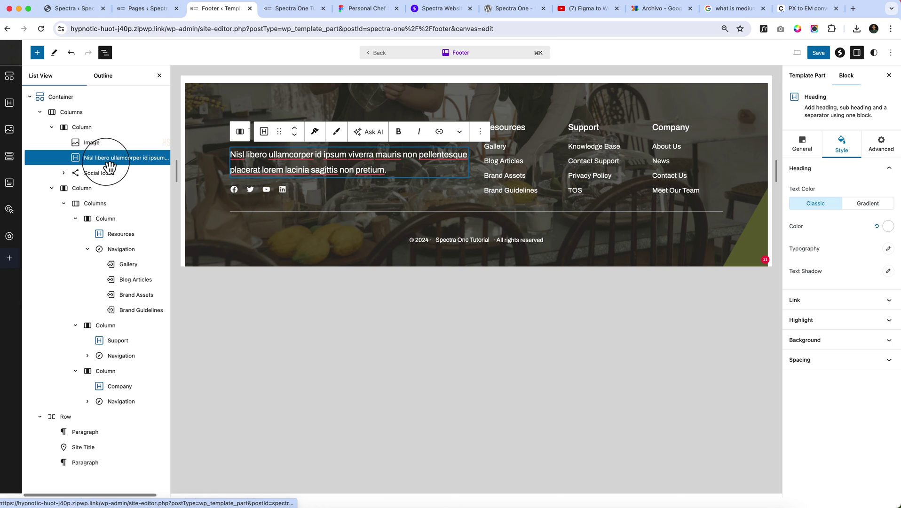
click(802, 142)
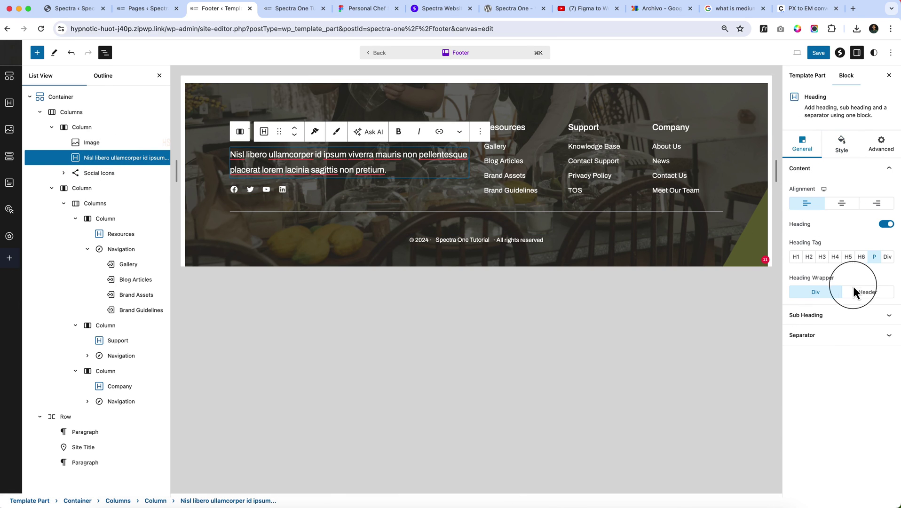
click(842, 143)
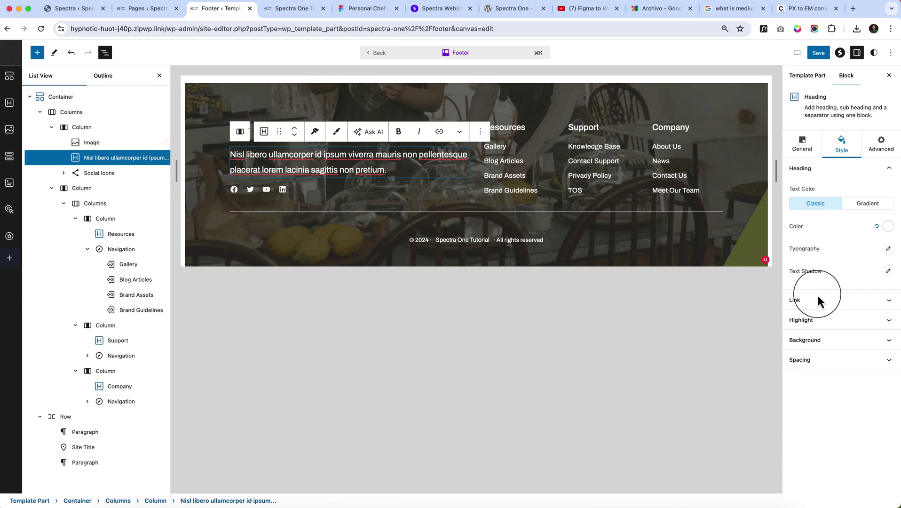
click(811, 362)
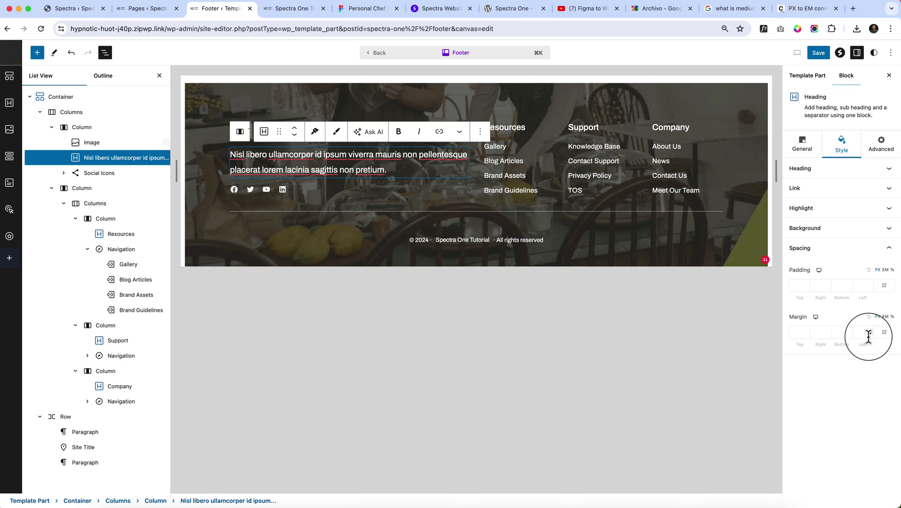
click(818, 333)
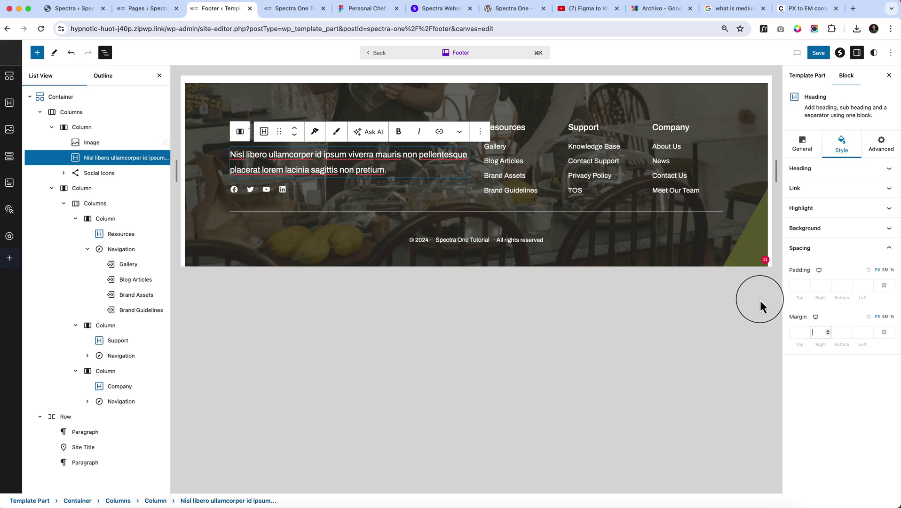
text(120)
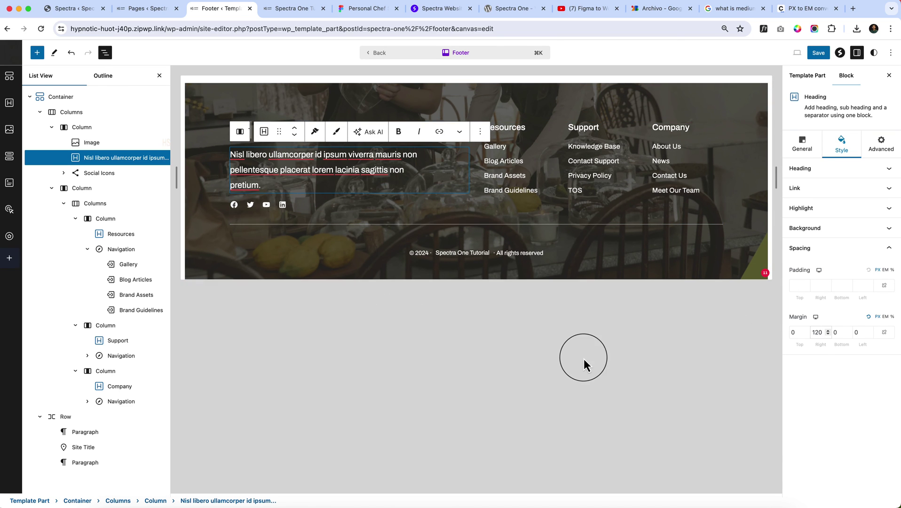
click(592, 253)
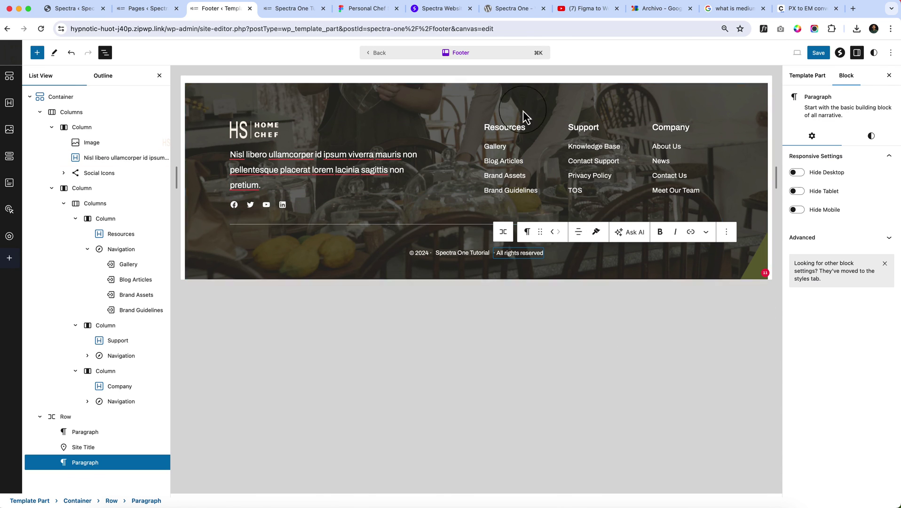
- Save the footer template part
click(549, 94)
click(817, 53)
click(817, 53)
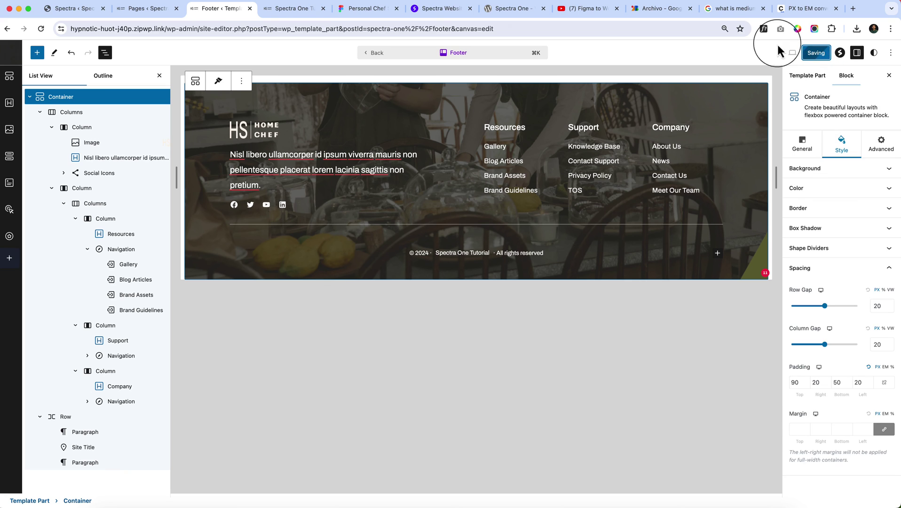
- Reload the live home page and preview it at 425 px in DevTools device mode
click(289, 9)
right_click(350, 235)
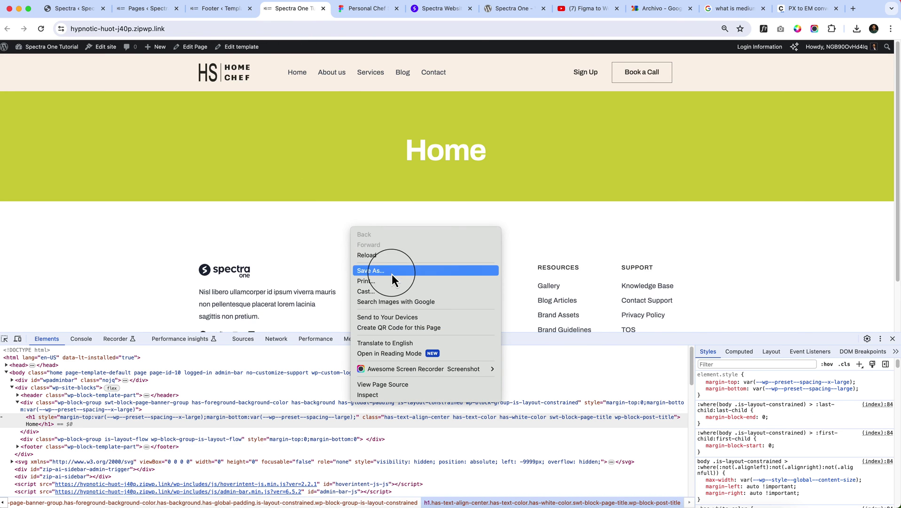
click(394, 256)
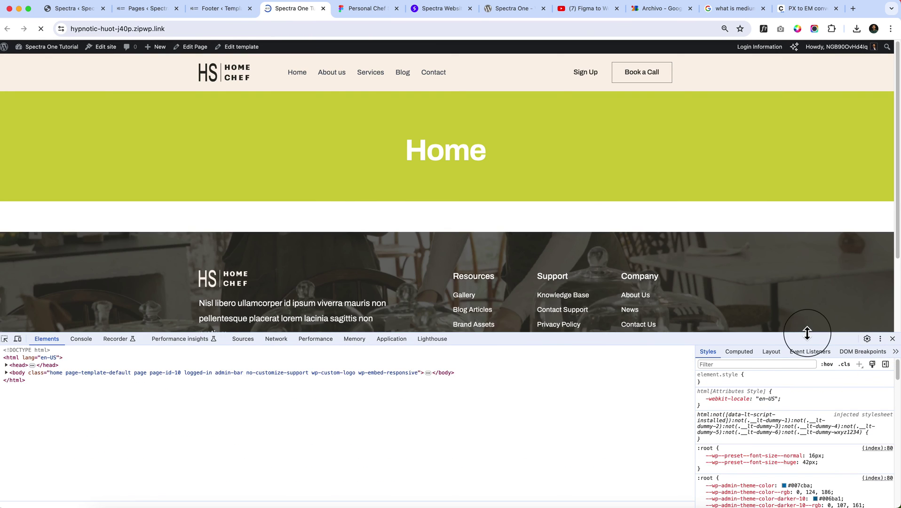
drag(805, 334, 805, 475)
scroll(583, 326, down, 1)
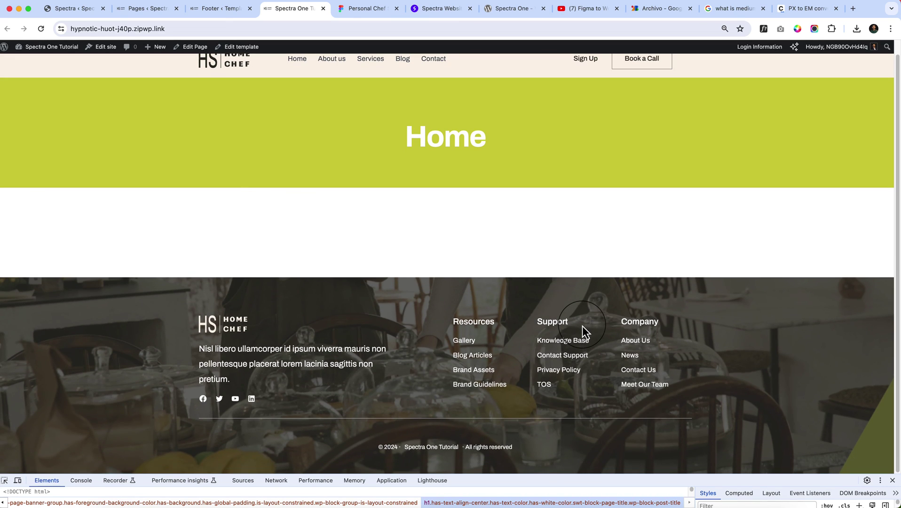
drag(755, 490, 698, 392)
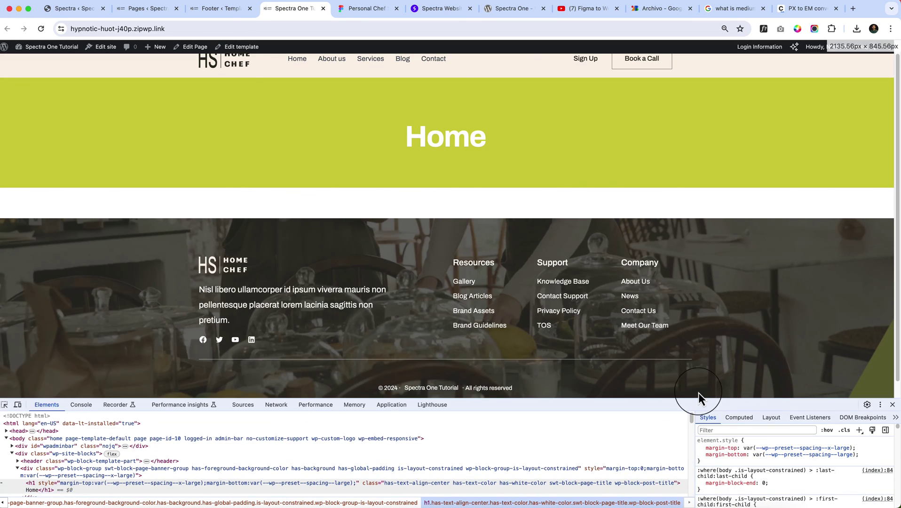
click(219, 6)
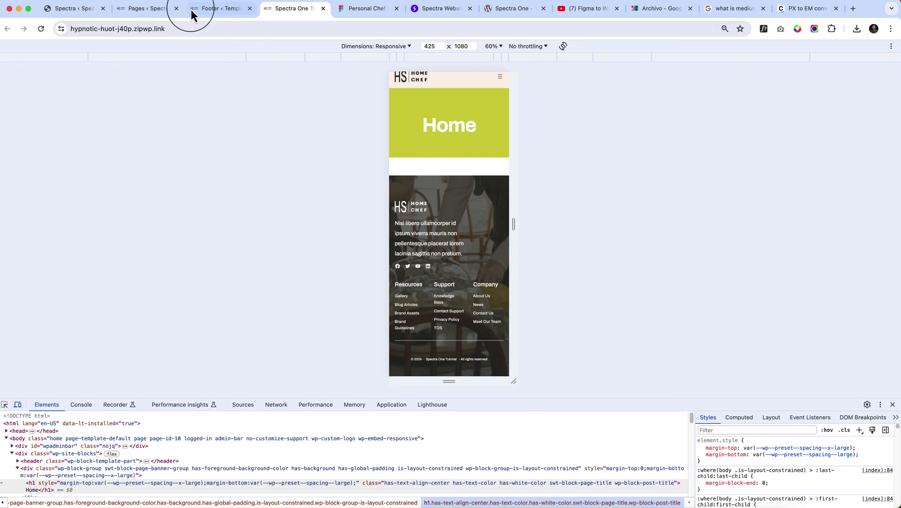
- Review the link Column and Columns block settings for stacking on mobile
click(221, 10)
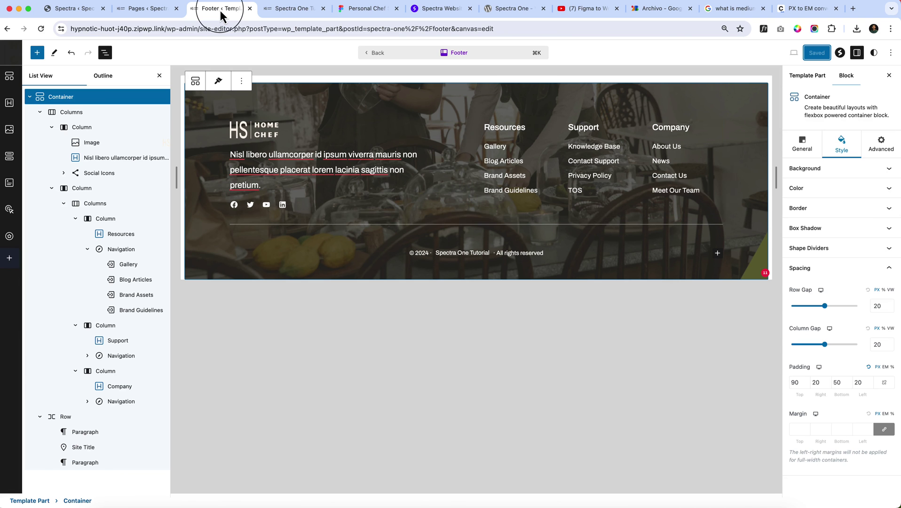
click(88, 188)
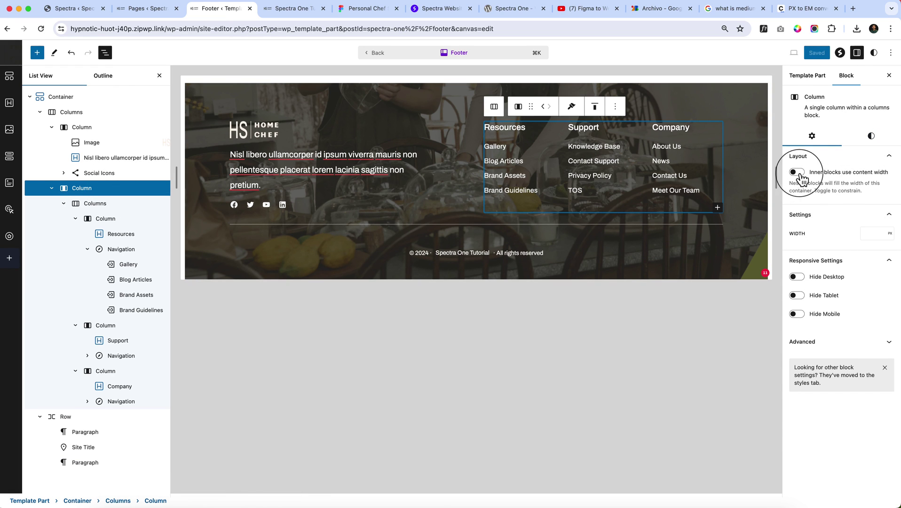
click(868, 141)
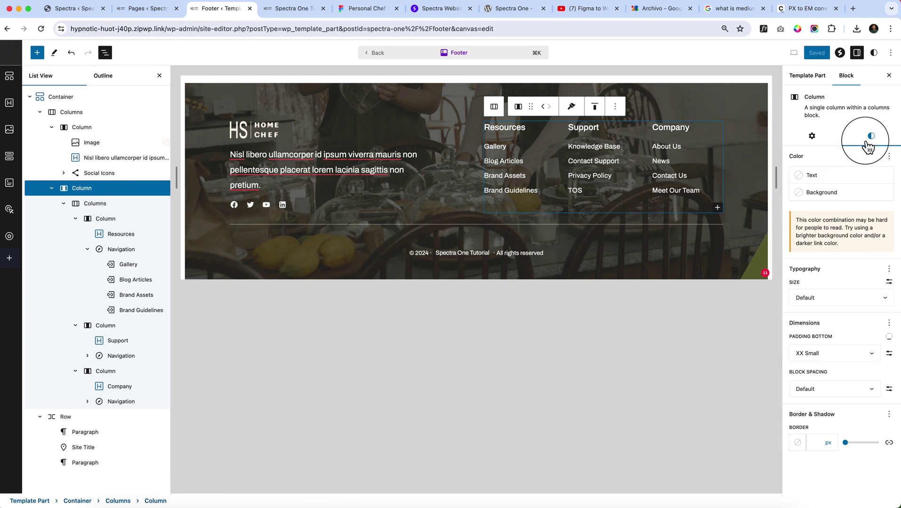
click(812, 137)
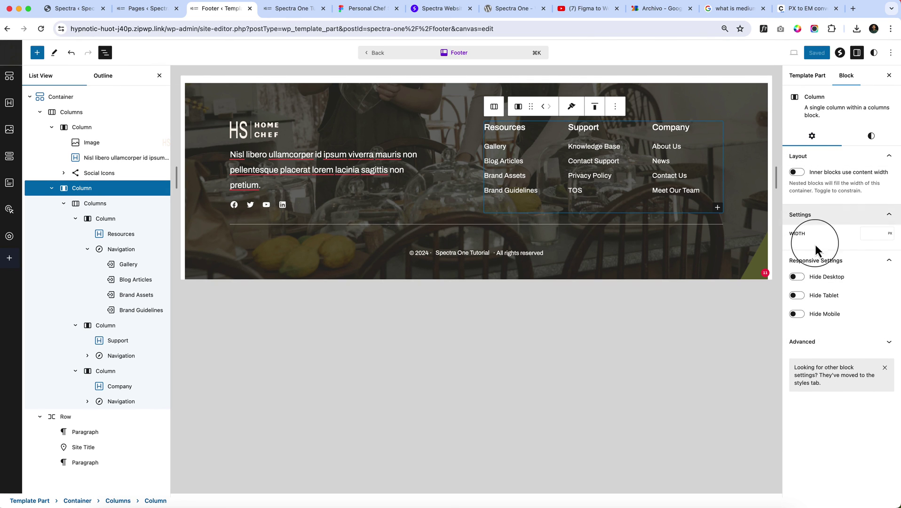
click(888, 261)
click(864, 215)
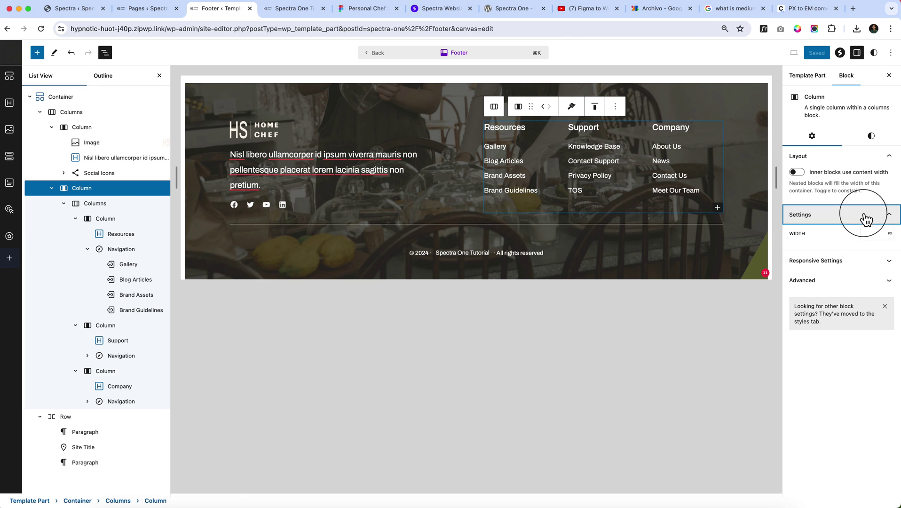
click(94, 205)
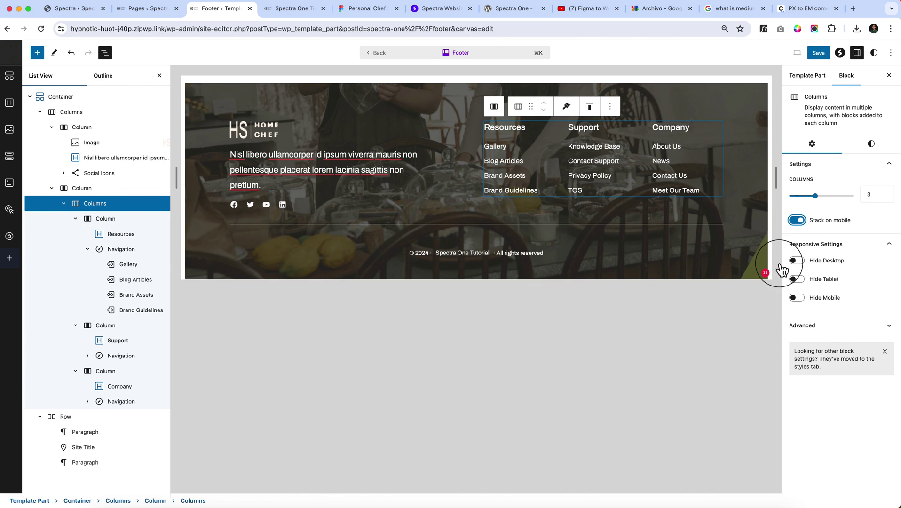
- Save the footer again and return to the live site's mobile preview
click(818, 52)
click(818, 52)
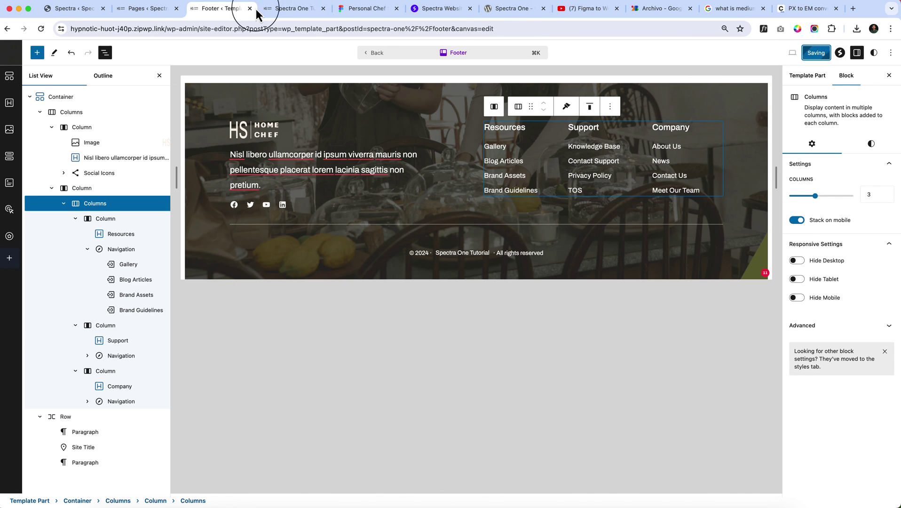
click(273, 9)
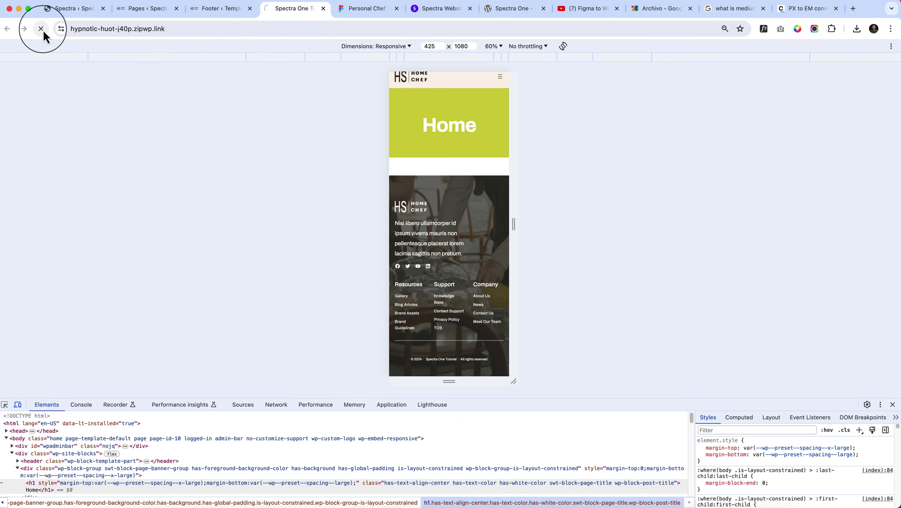
- Check the live footer at 768 and 1440 widths, then close DevTools
scroll(438, 305, down, 3)
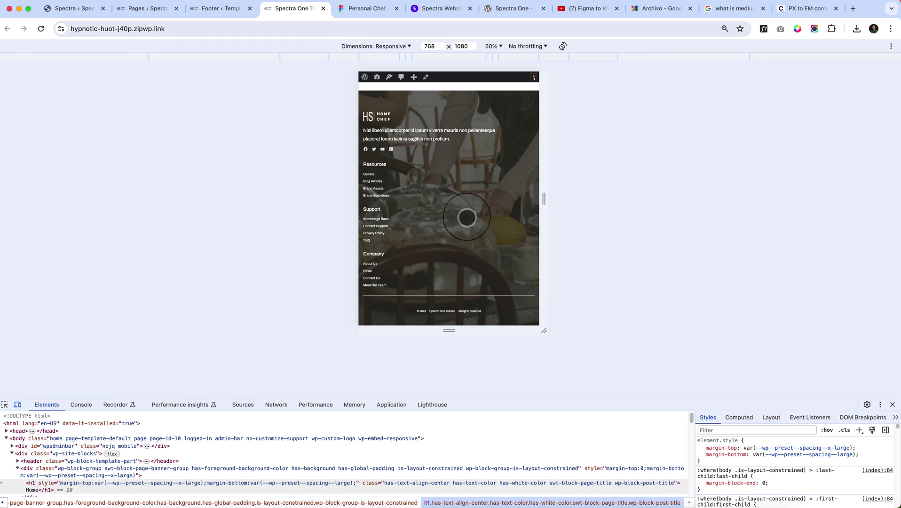
click(305, 56)
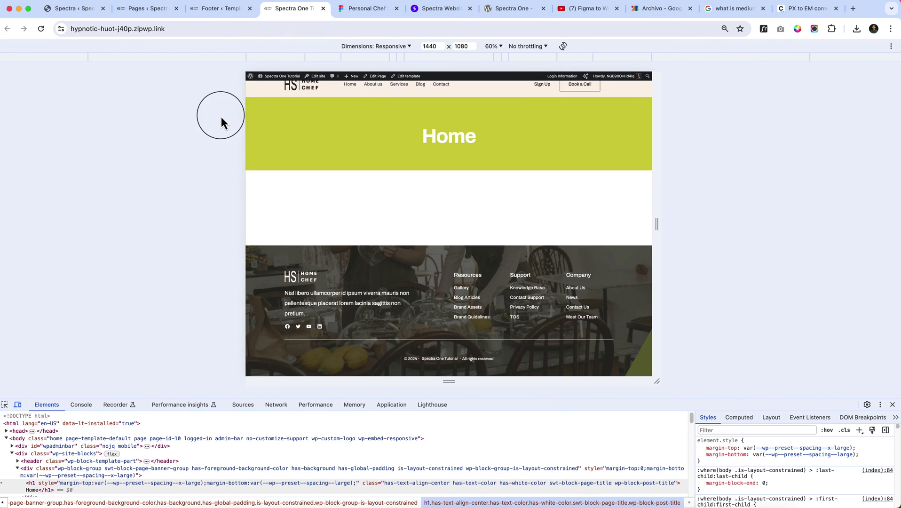
click(893, 404)
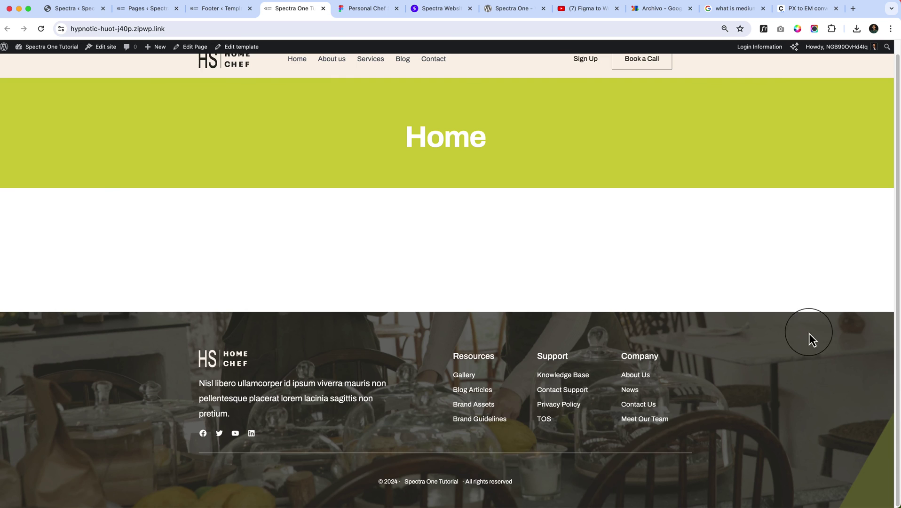
scroll(390, 242, up, 1)
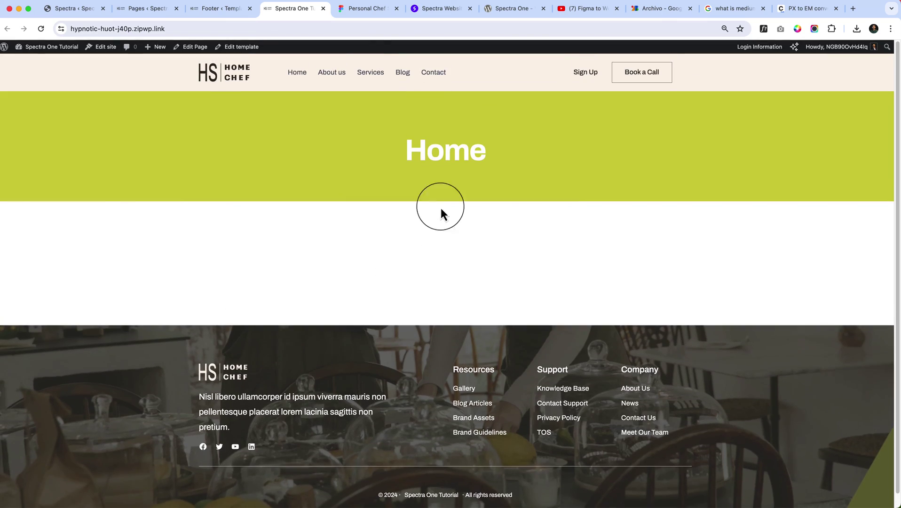
- Return to the Figma design and scroll up to the hero section
click(371, 16)
scroll(489, 320, up, 15)
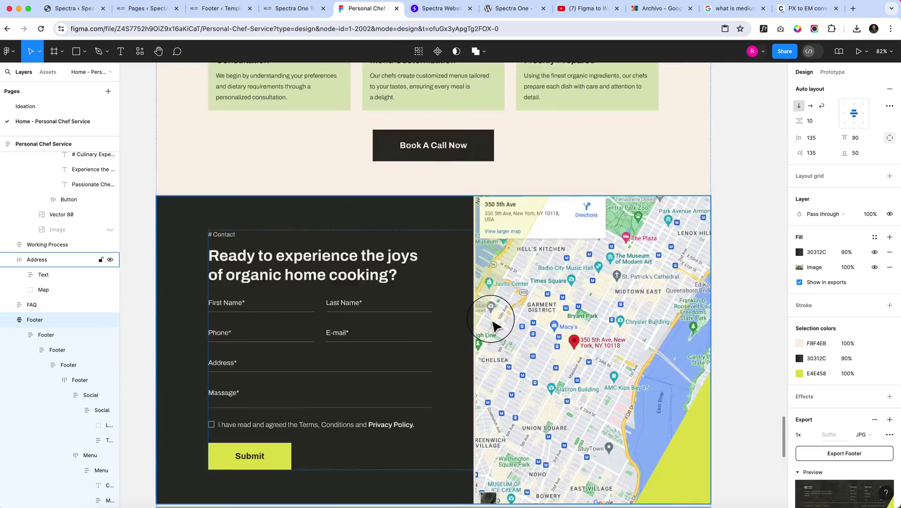
scroll(495, 328, up, 10)
ctrl+scroll(503, 318, down, 5)
scroll(503, 250, up, 10)
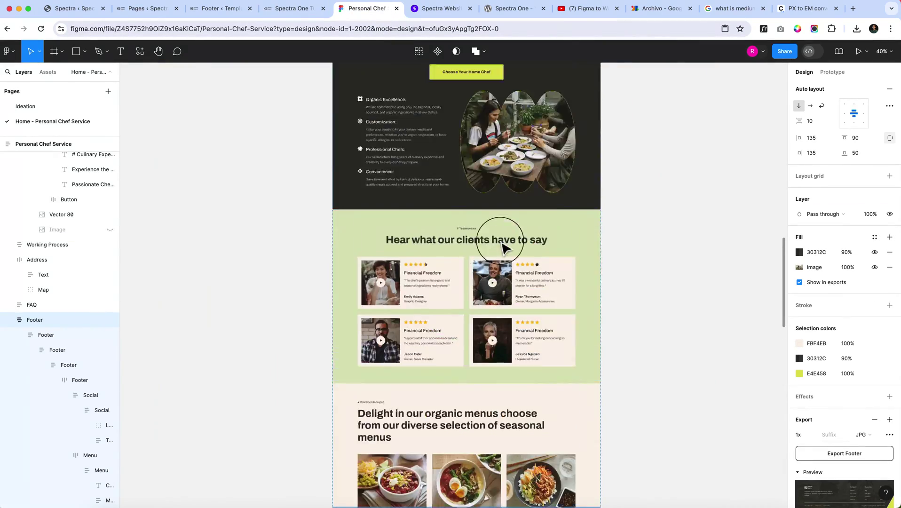
scroll(513, 235, up, 15)
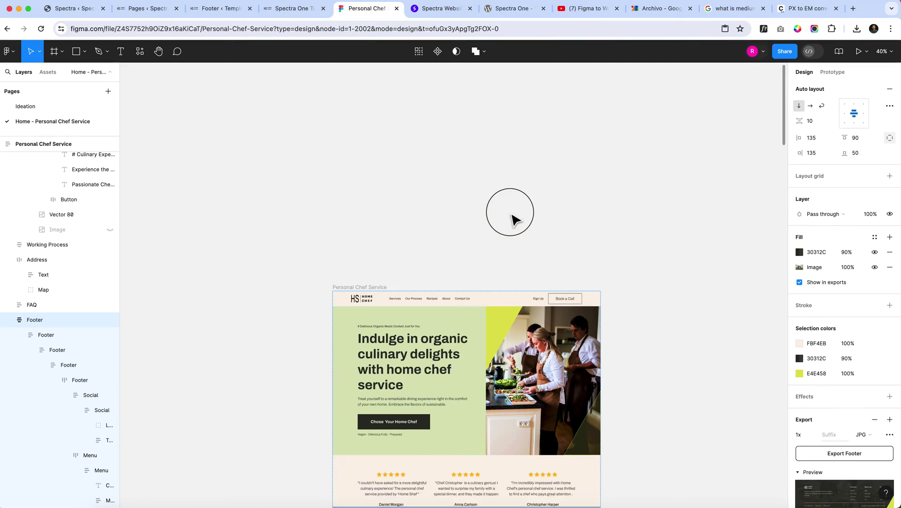